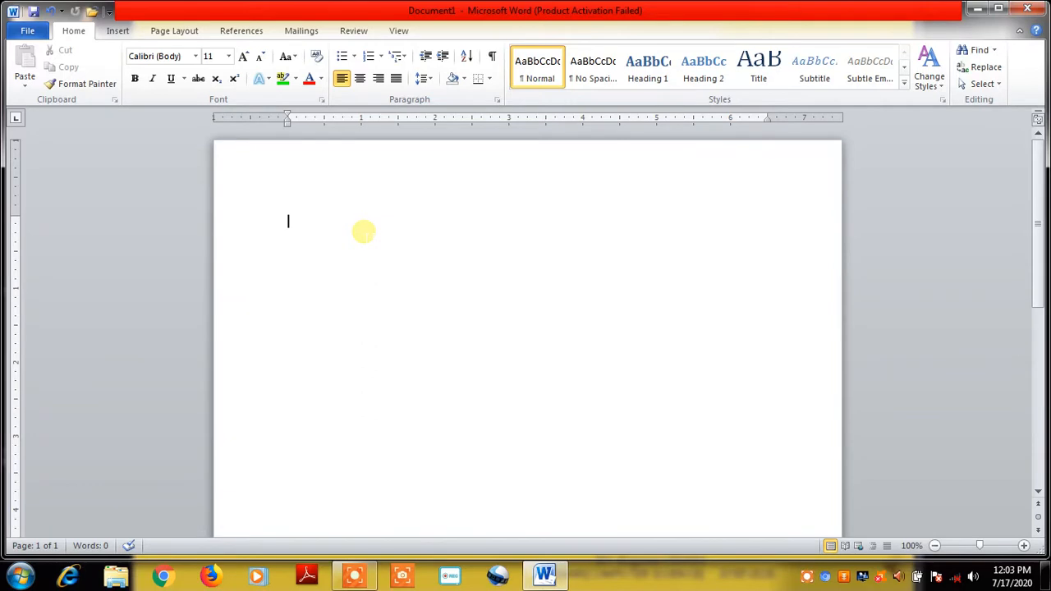
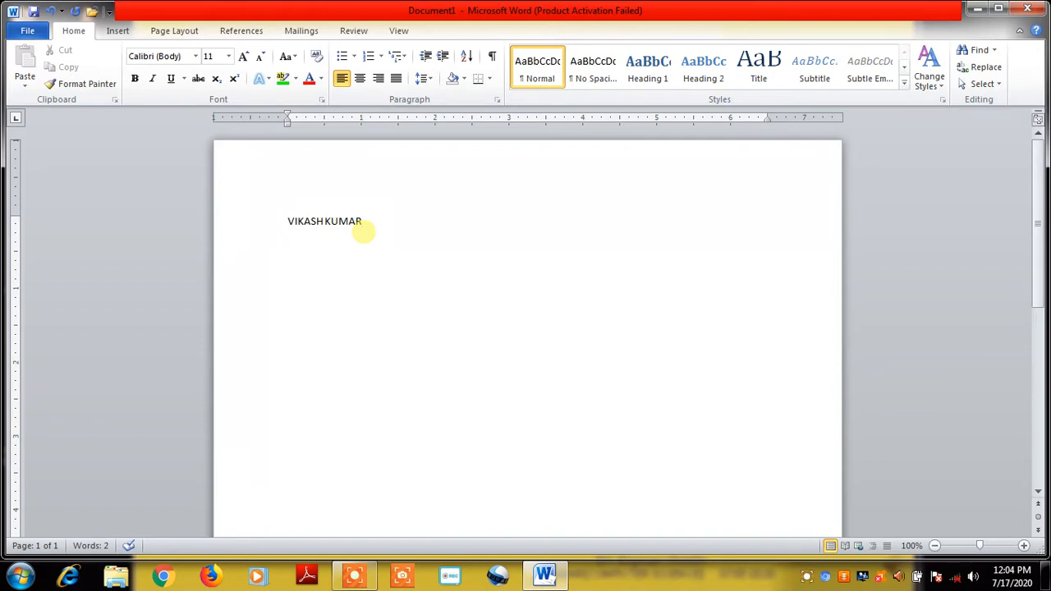
Type the person's full name in capitals on the first line and select it
drag(285, 220, 383, 227)
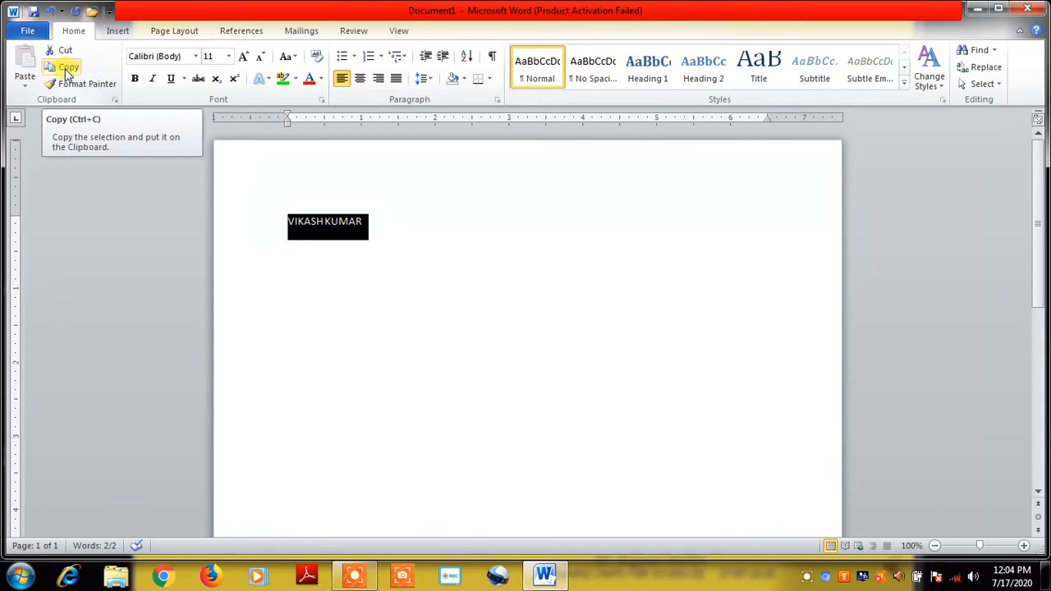
Copy the selected name line to the clipboard
click(68, 73)
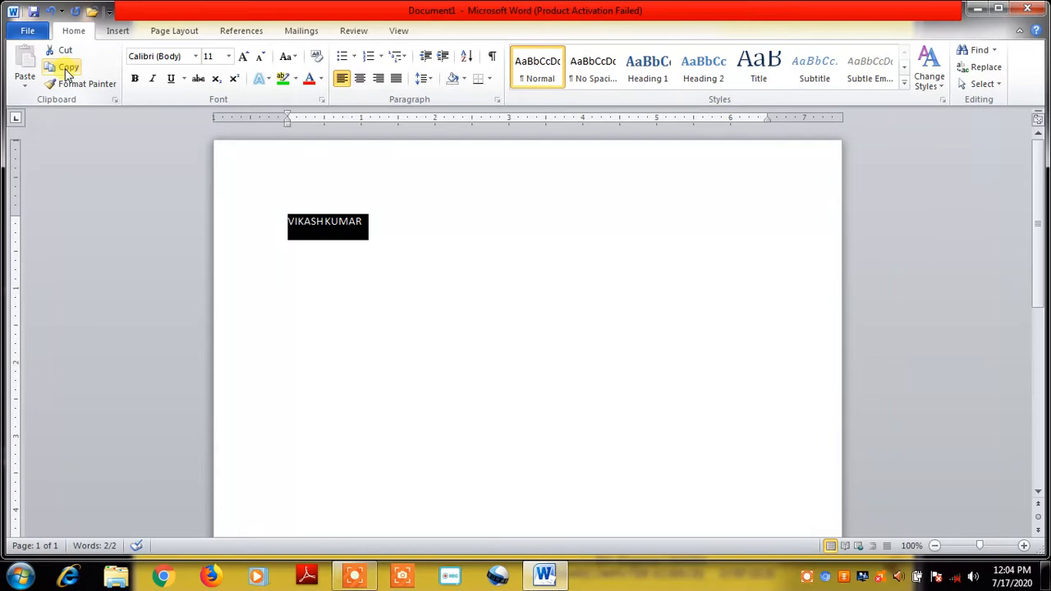
click(67, 72)
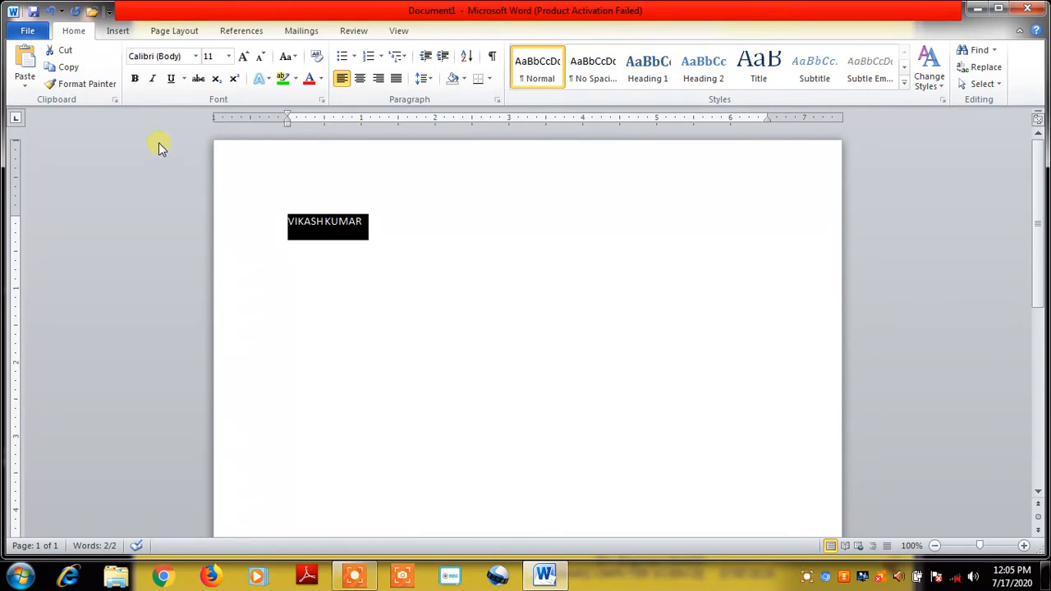
Paste the name repeatedly with Paste All to fill six lines, then clear the Office clipboard
click(114, 100)
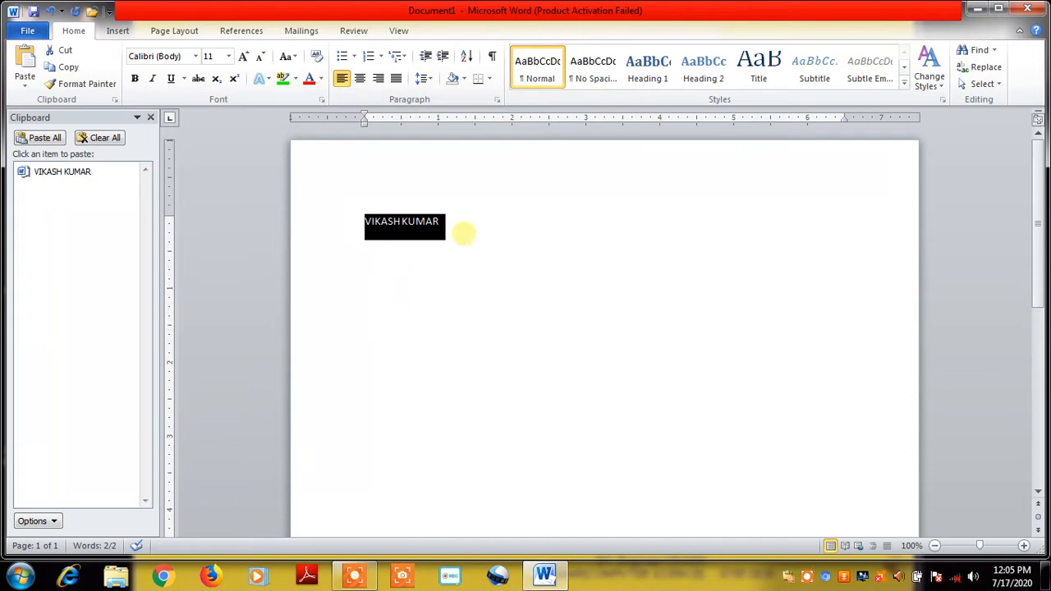
click(463, 233)
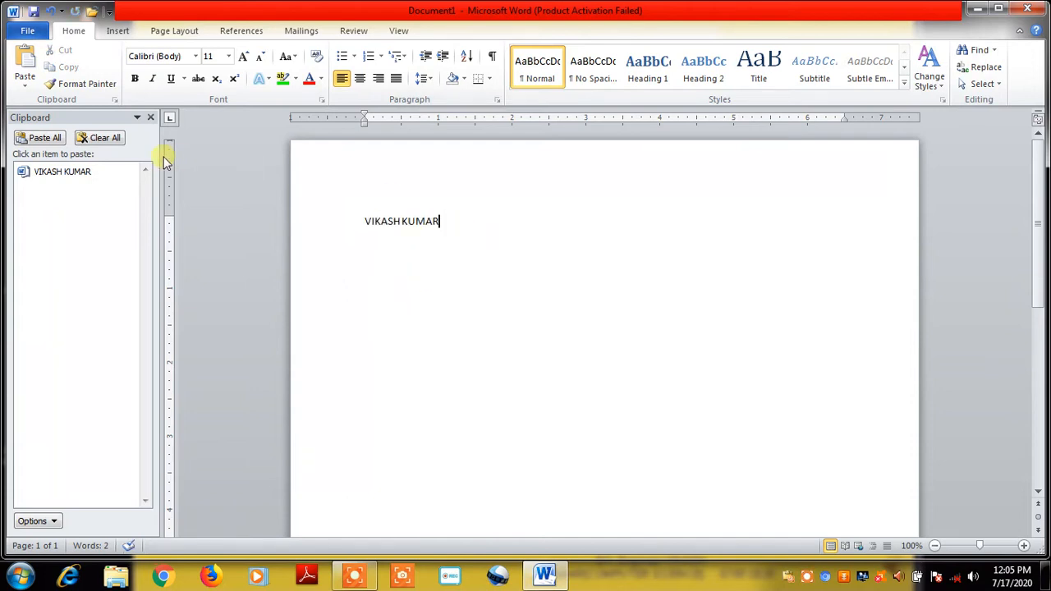
click(47, 138)
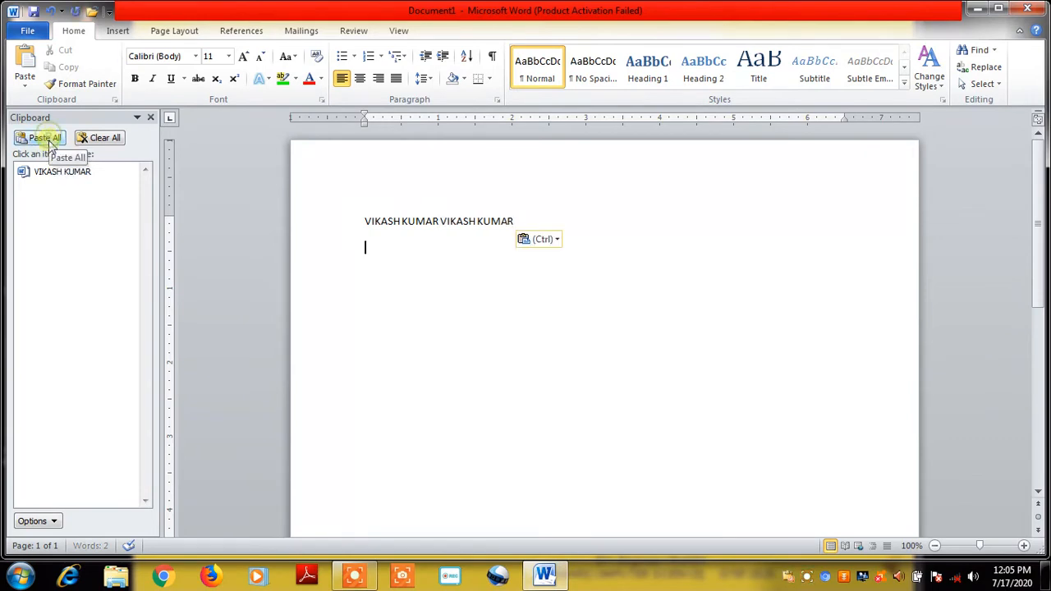
click(46, 138)
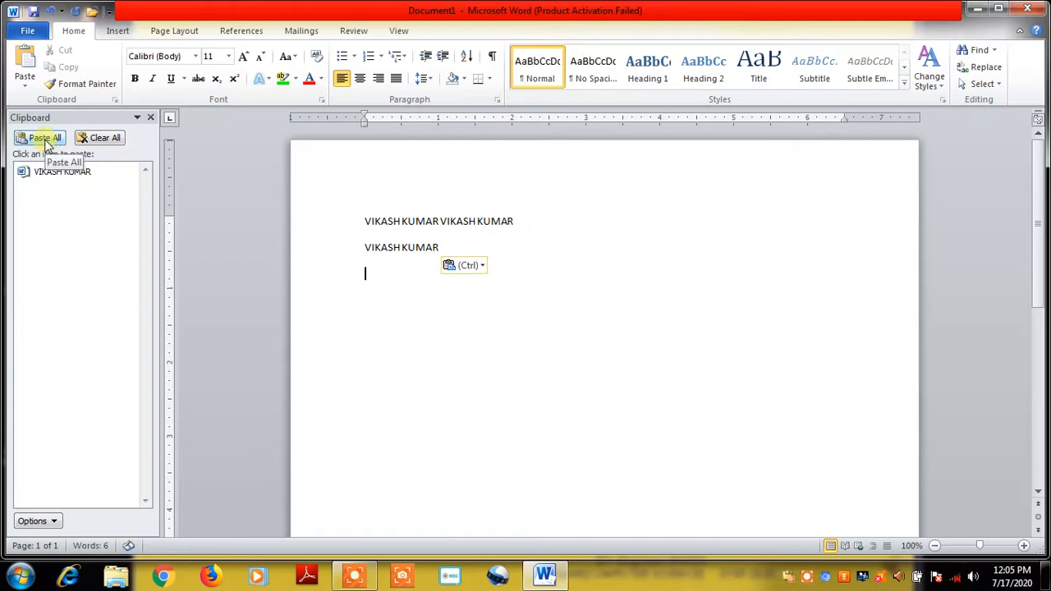
click(46, 138)
click(46, 138)
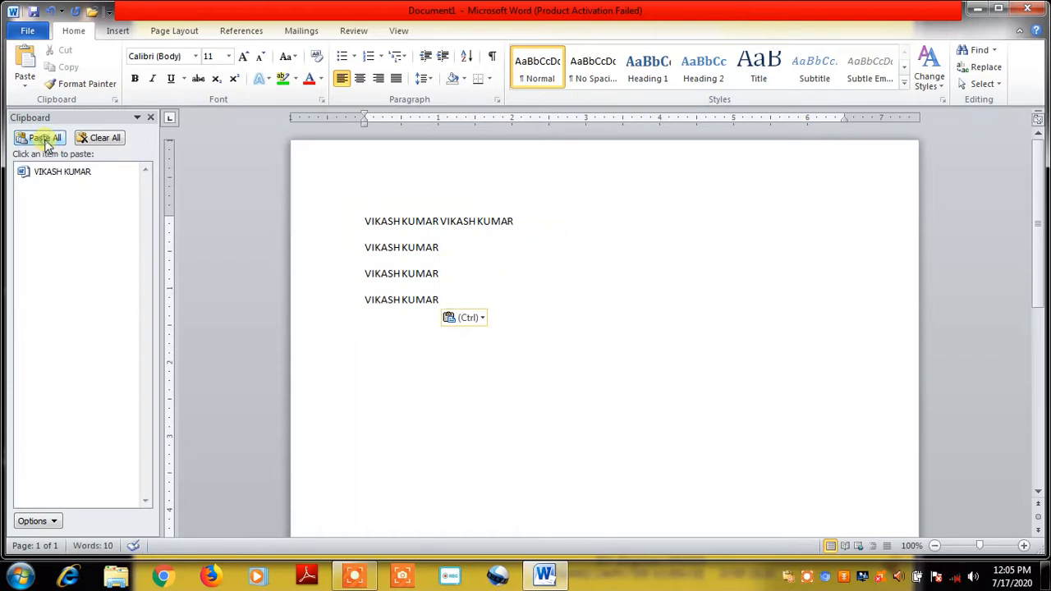
click(46, 138)
click(46, 138)
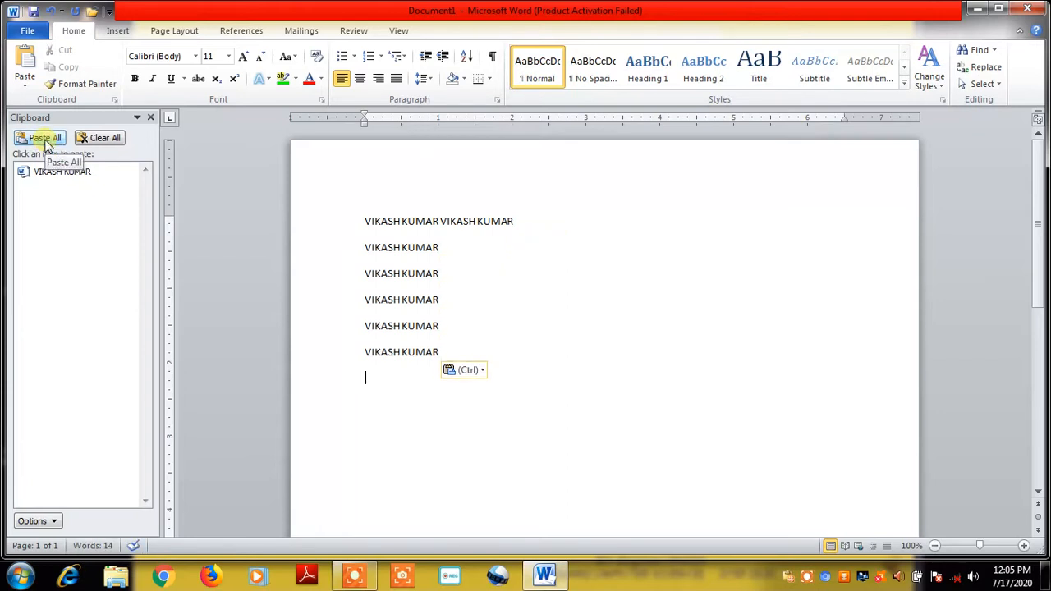
click(105, 140)
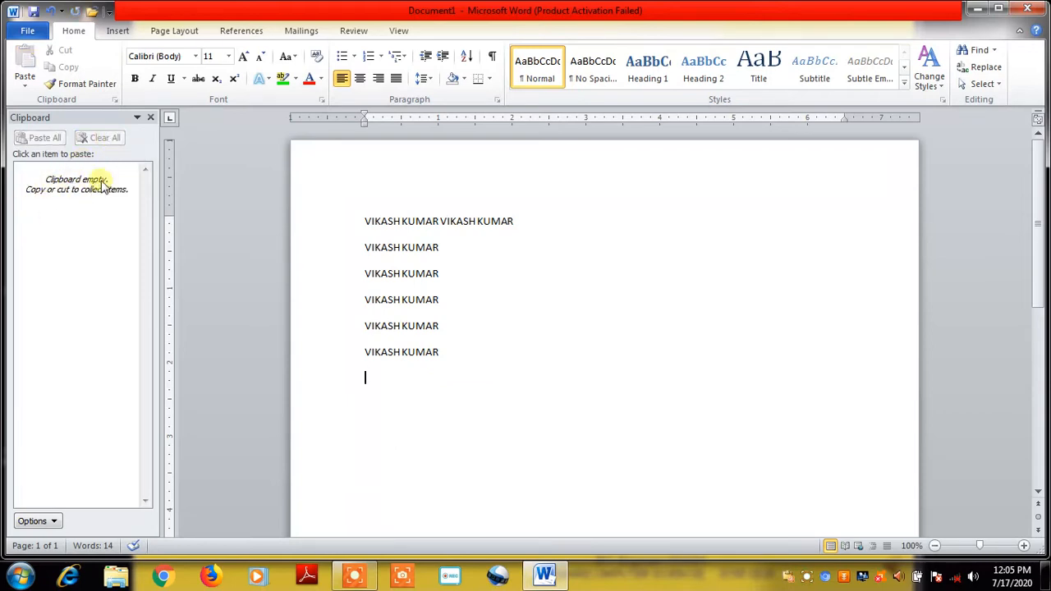
click(151, 118)
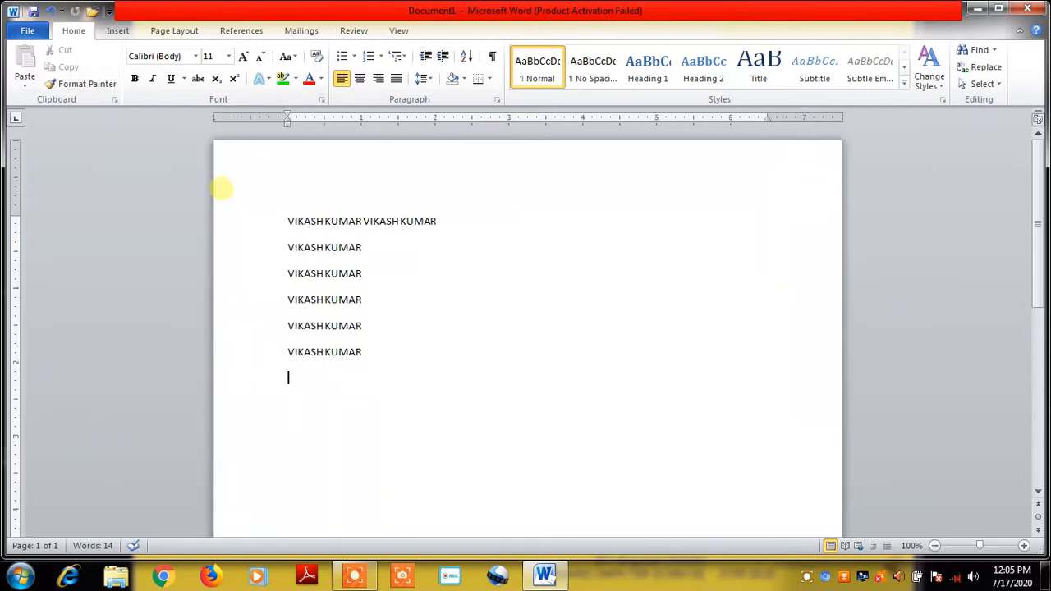
Grow the first line's font to 22 pt and reselect the enlarged line
drag(288, 223, 451, 226)
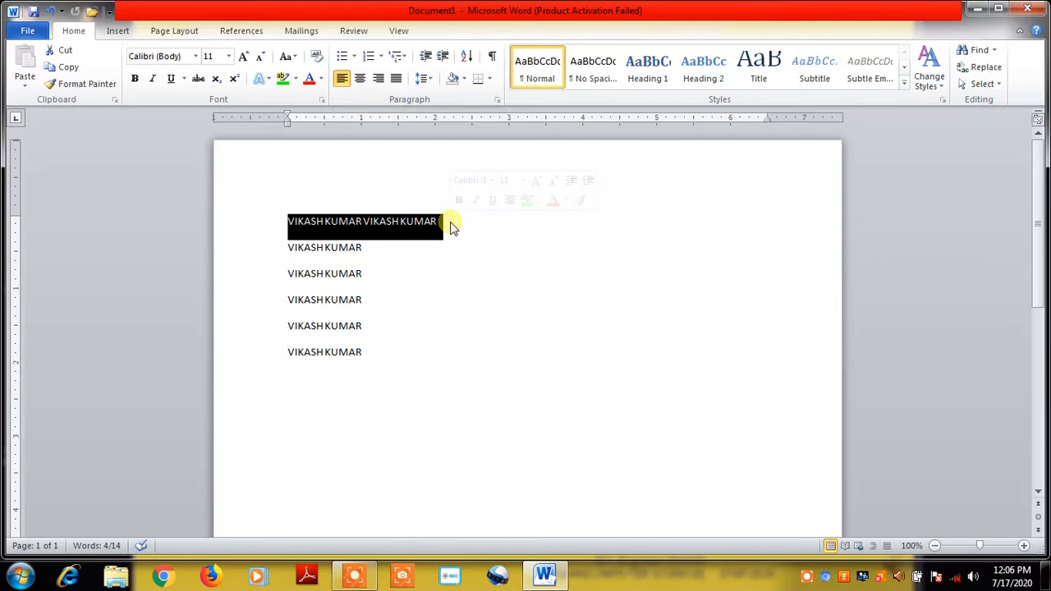
click(245, 56)
click(245, 56)
click(244, 56)
click(245, 57)
click(245, 57)
click(244, 56)
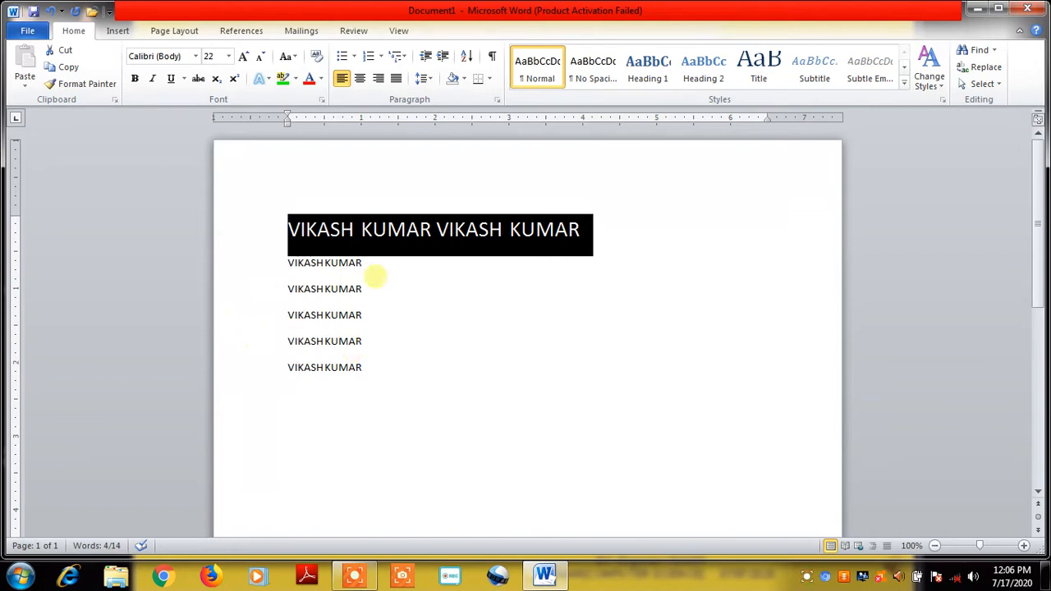
click(437, 280)
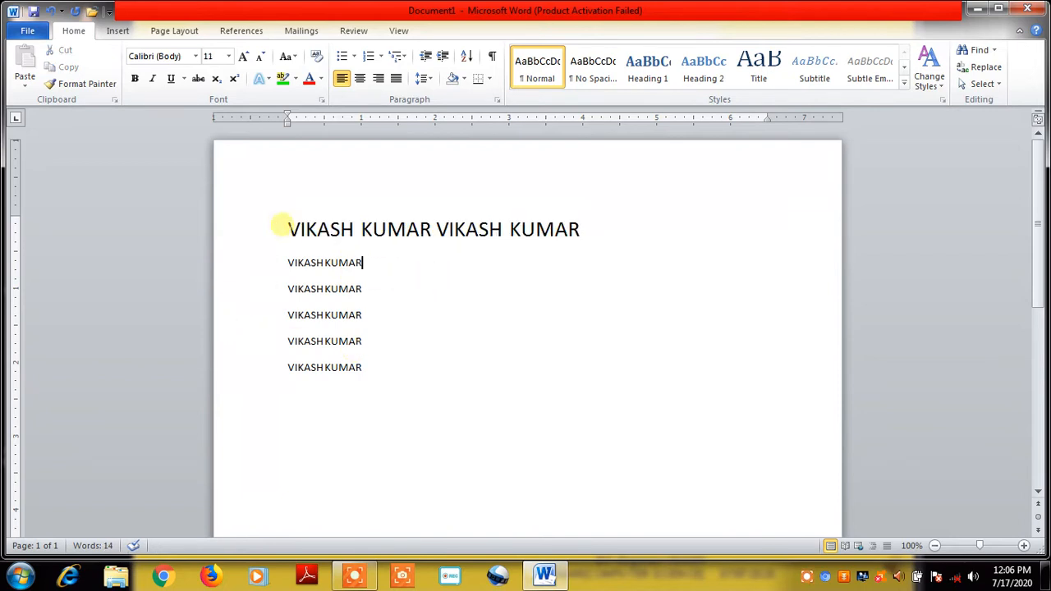
drag(286, 227, 546, 225)
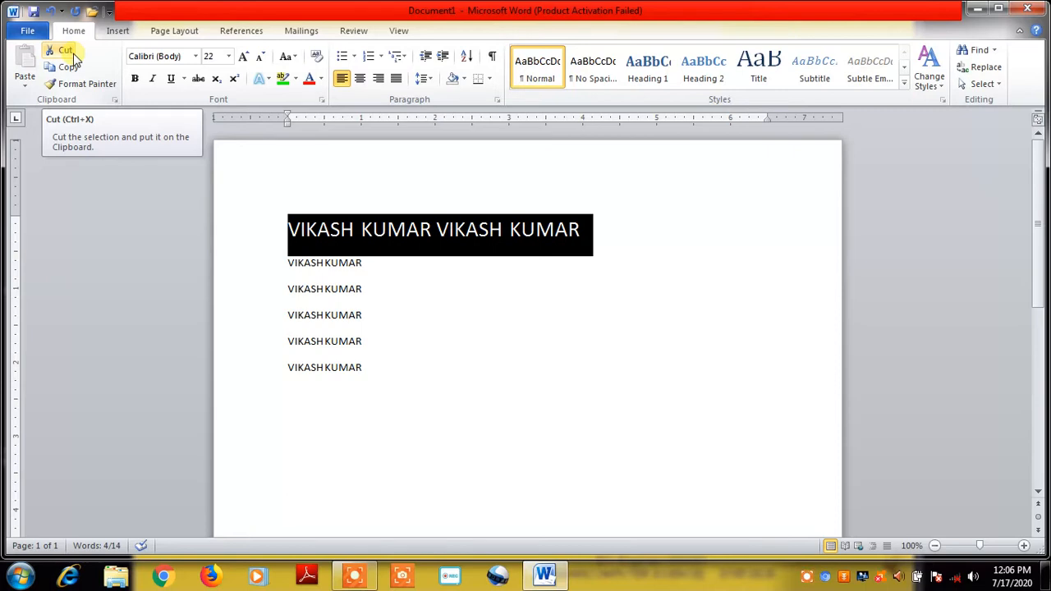
Cut the 22 pt title line and paste it back twice from the Clipboard pane
click(72, 56)
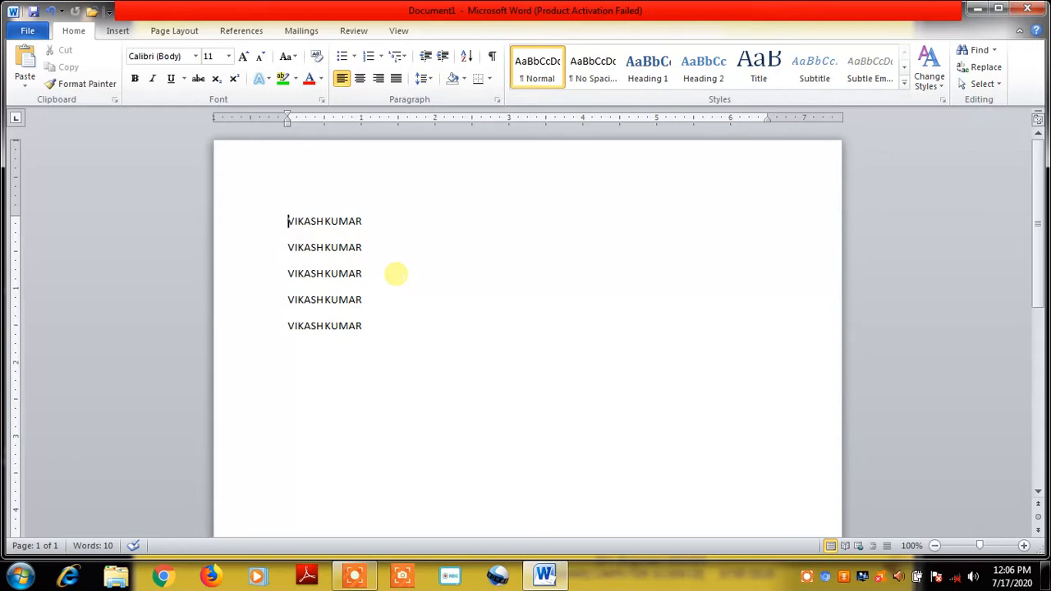
click(115, 99)
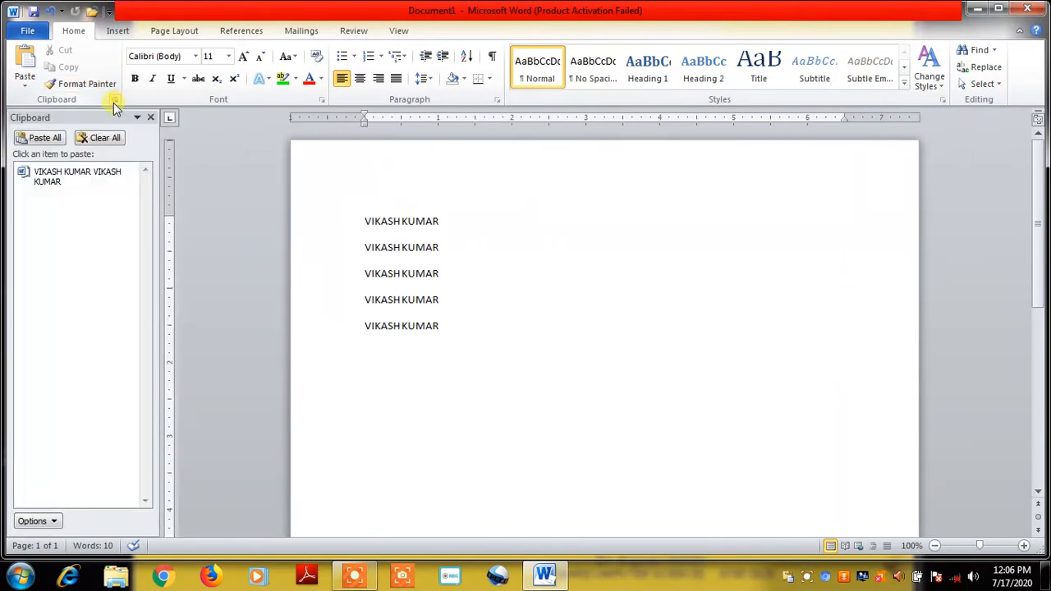
click(45, 138)
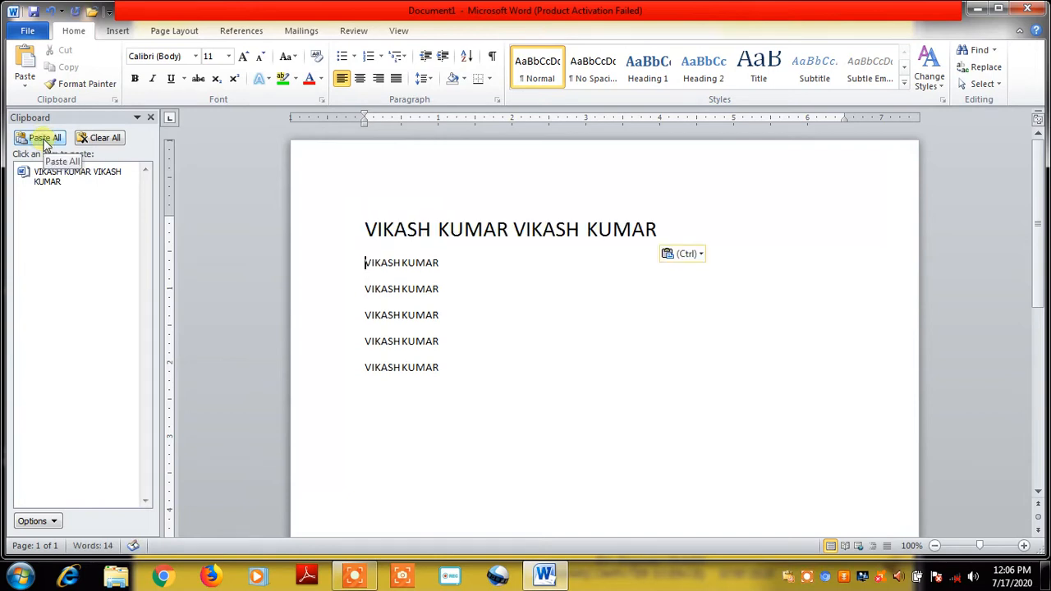
click(45, 138)
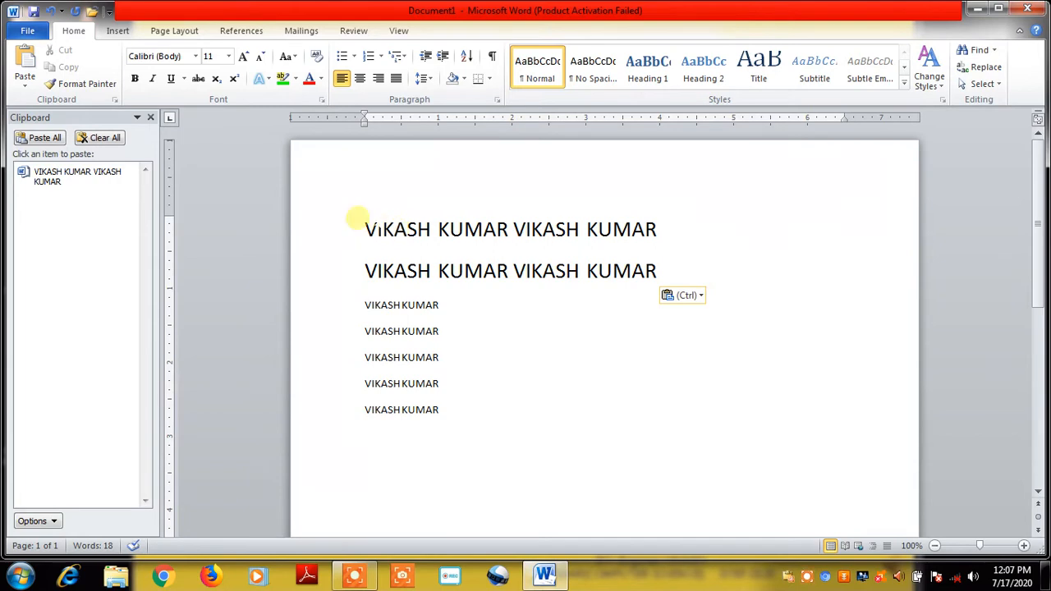
Paint the small body formatting onto the first title line and select the large title
click(81, 85)
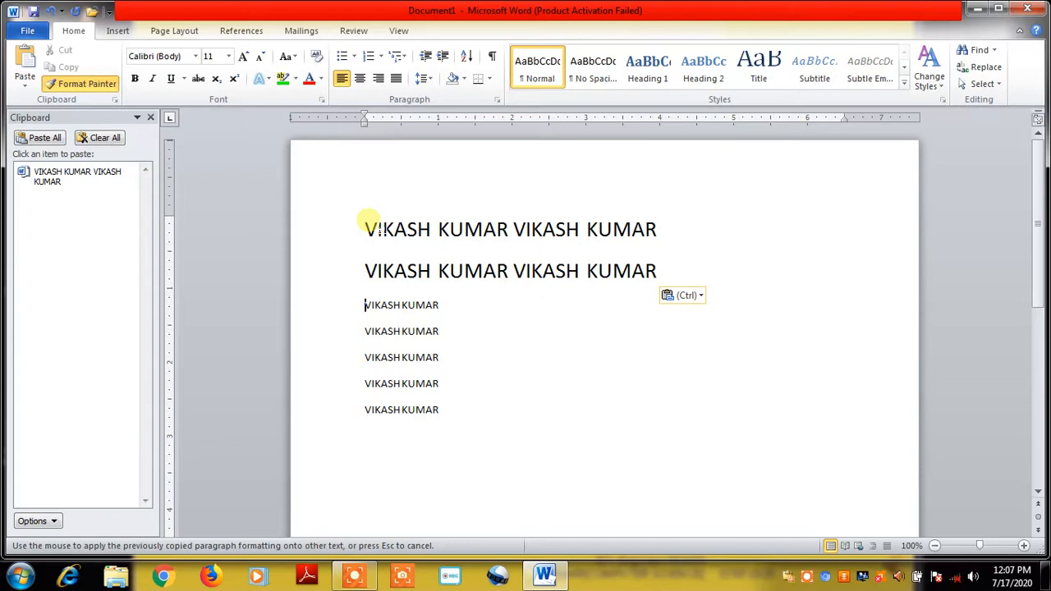
drag(364, 225, 661, 222)
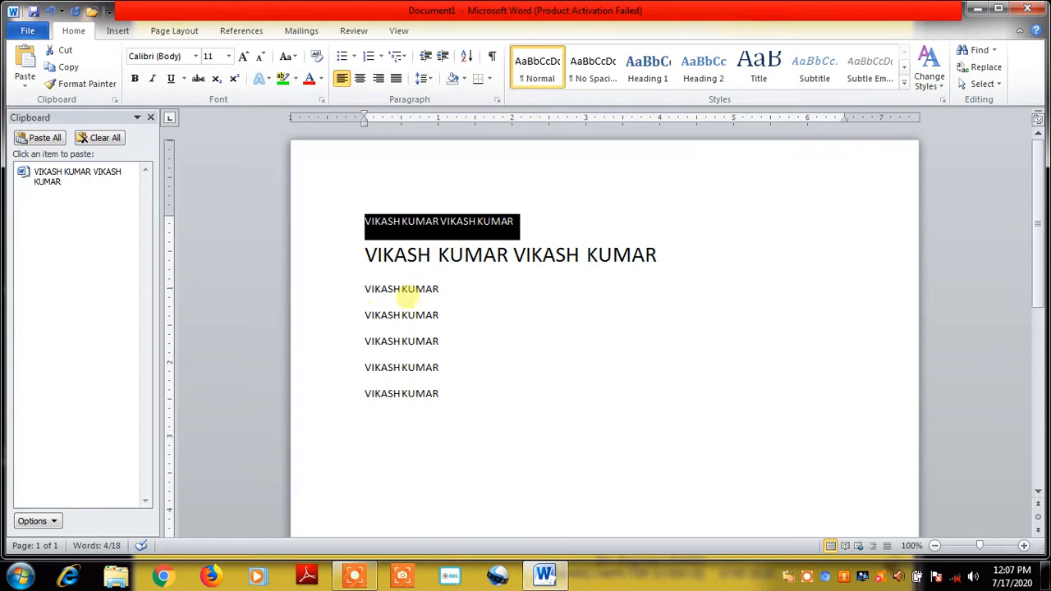
click(407, 292)
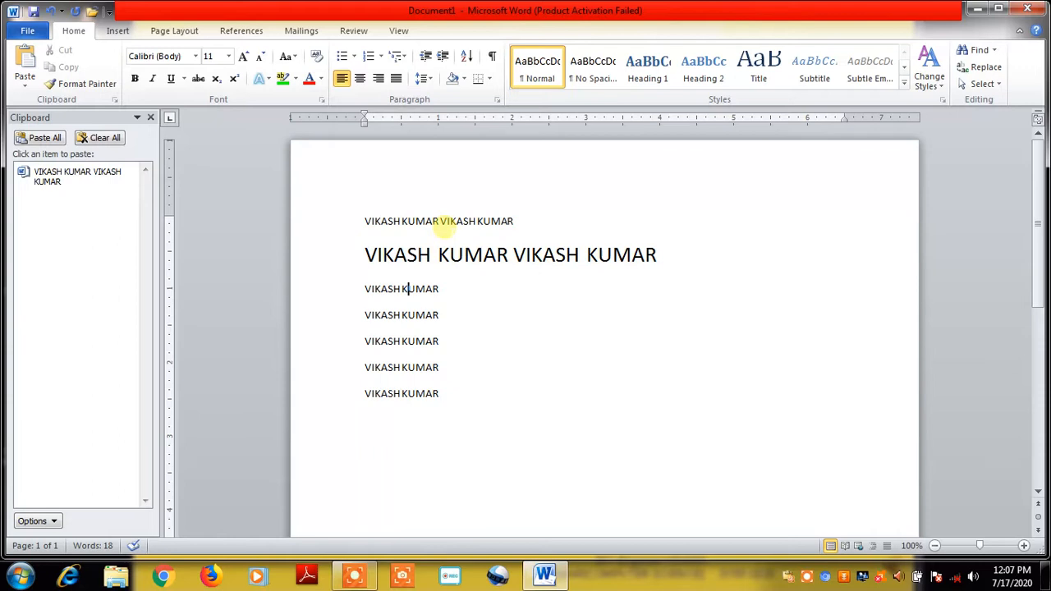
drag(364, 254, 680, 247)
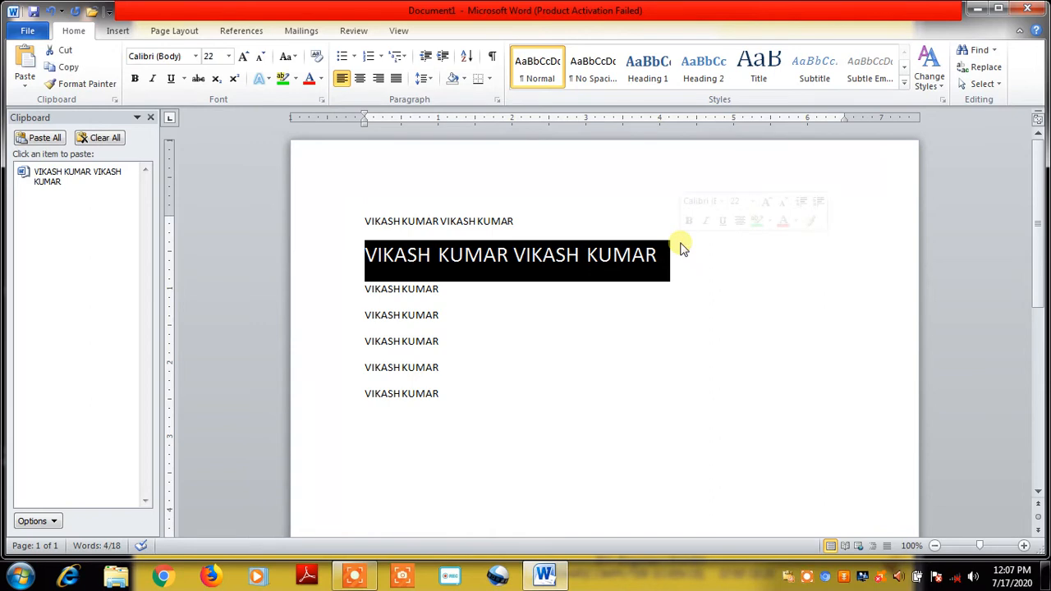
click(83, 86)
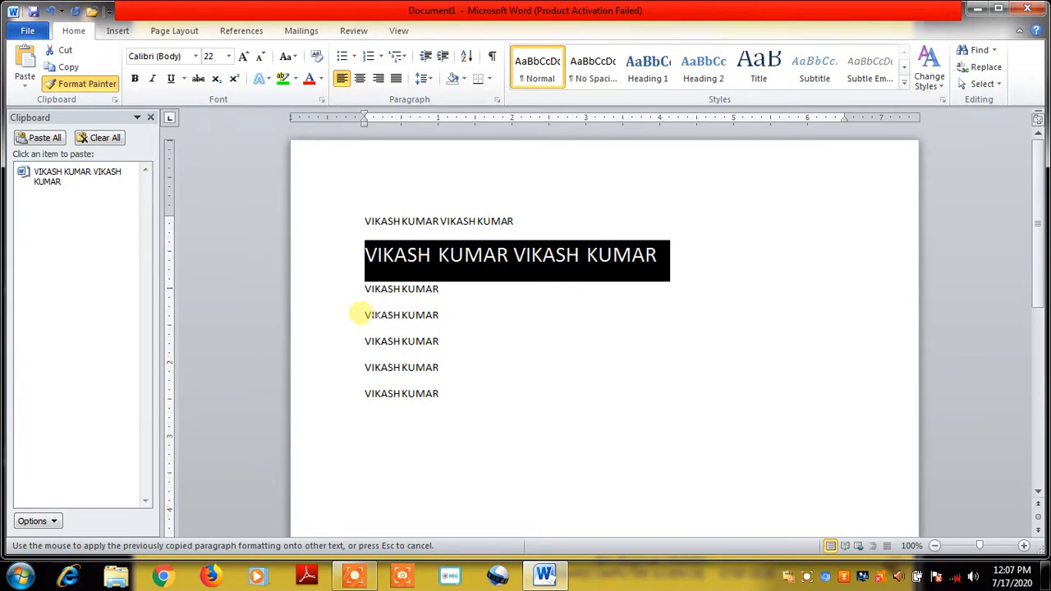
Copy the fourth line's plain 11 pt formatting onto the large second line
click(363, 315)
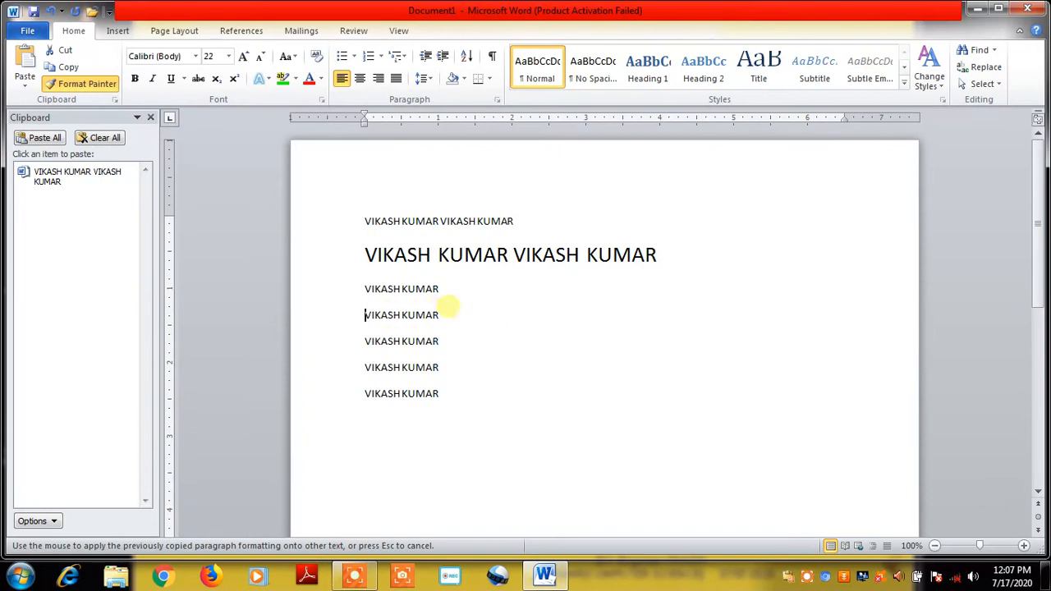
click(99, 83)
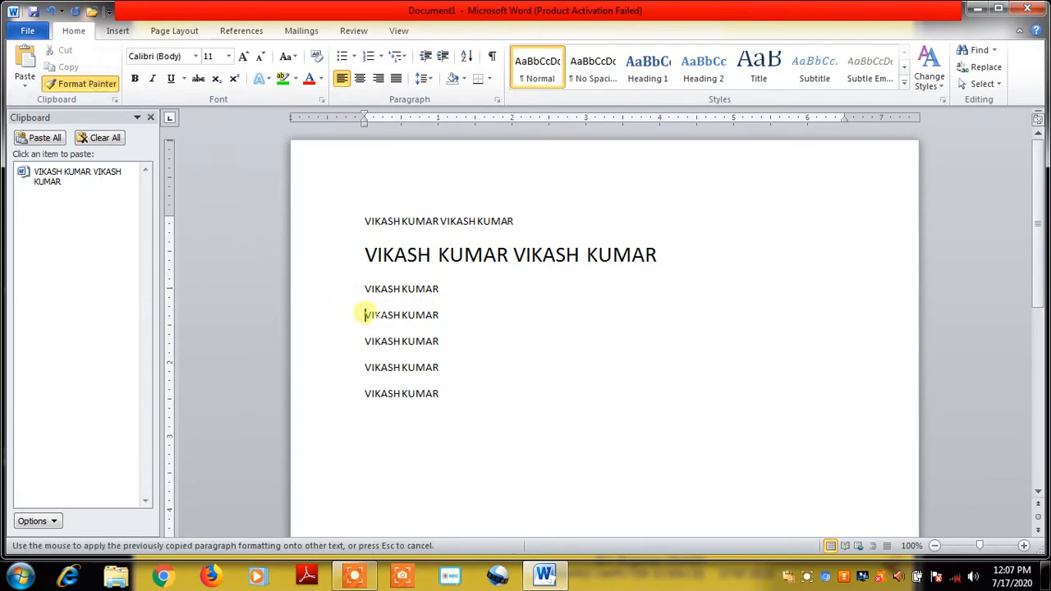
drag(363, 314, 442, 320)
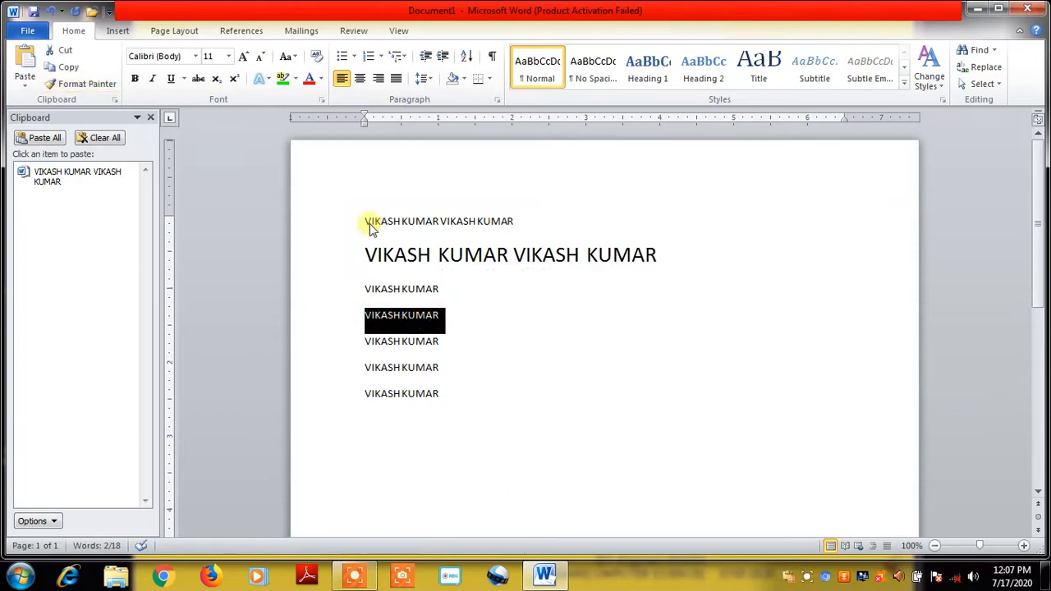
click(89, 83)
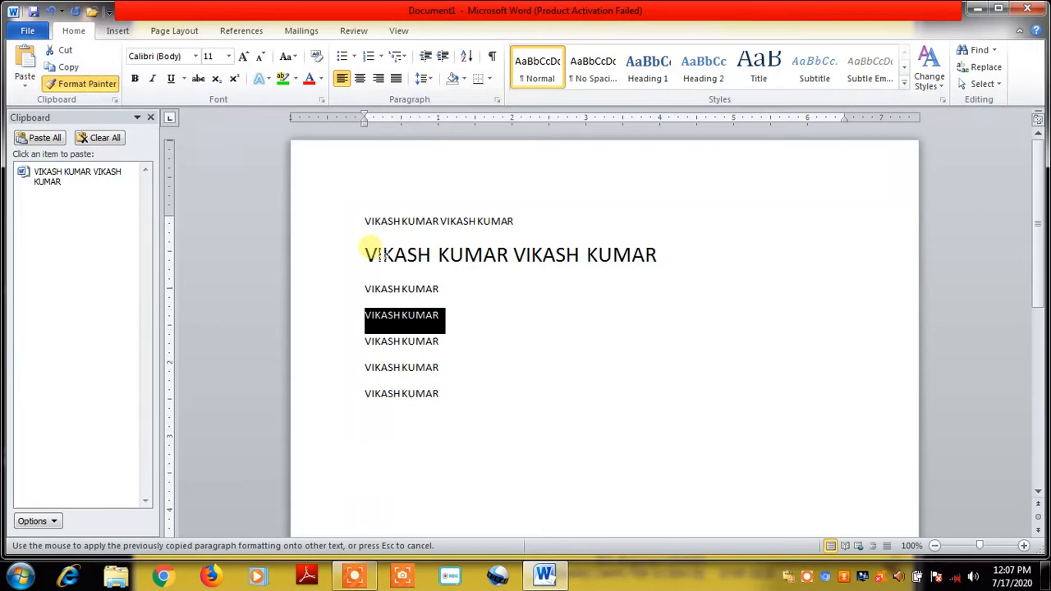
drag(363, 250, 610, 254)
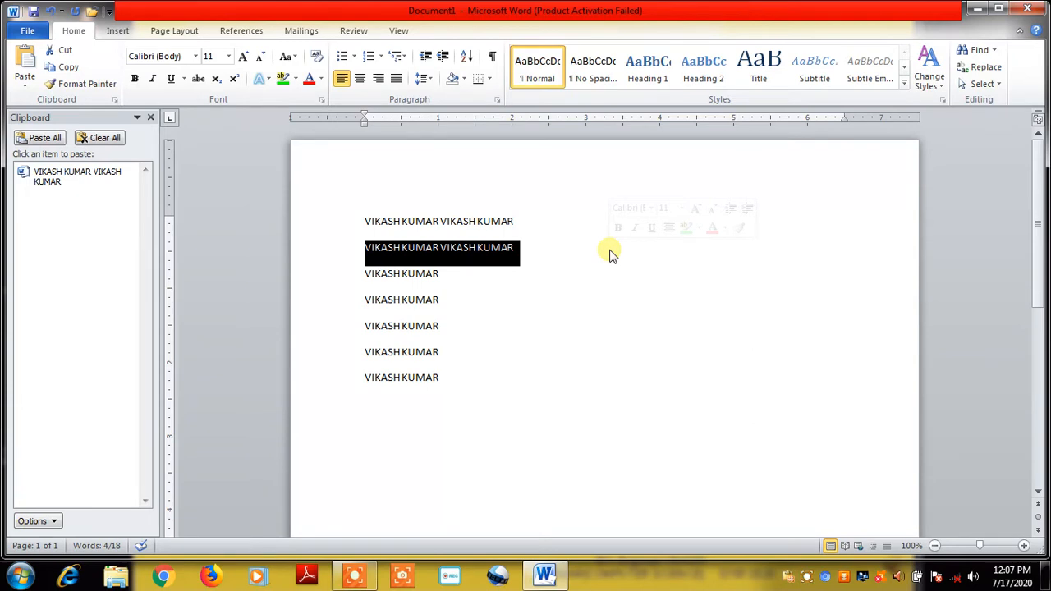
click(485, 321)
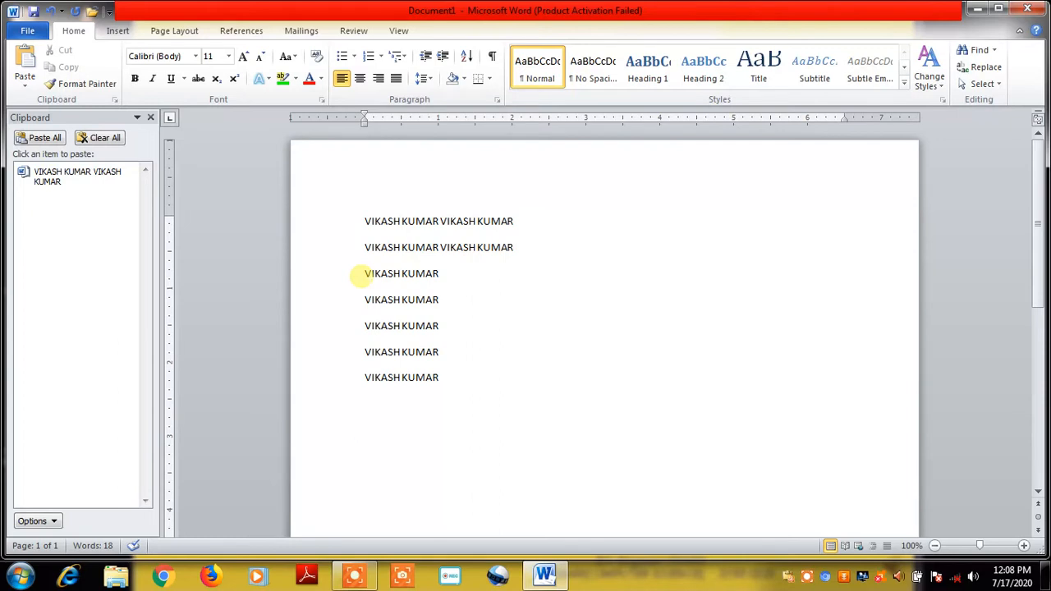
click(23, 88)
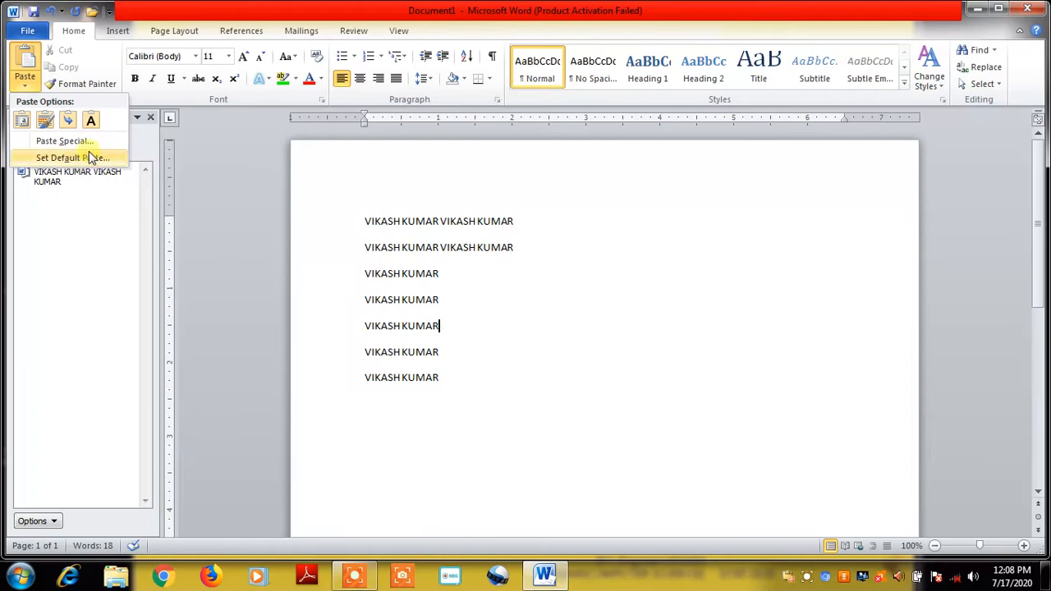
click(72, 141)
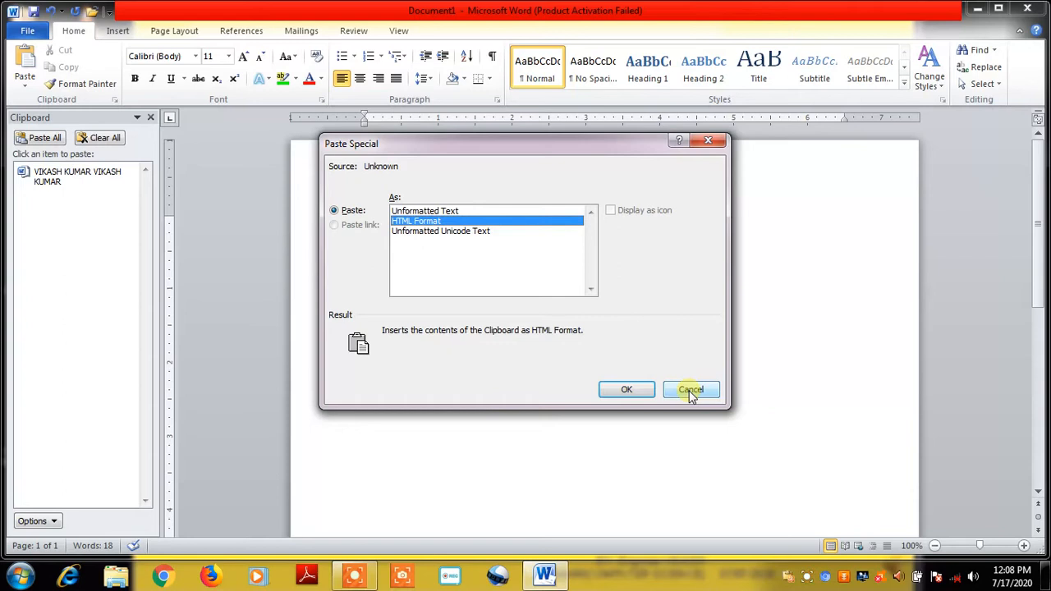
click(692, 391)
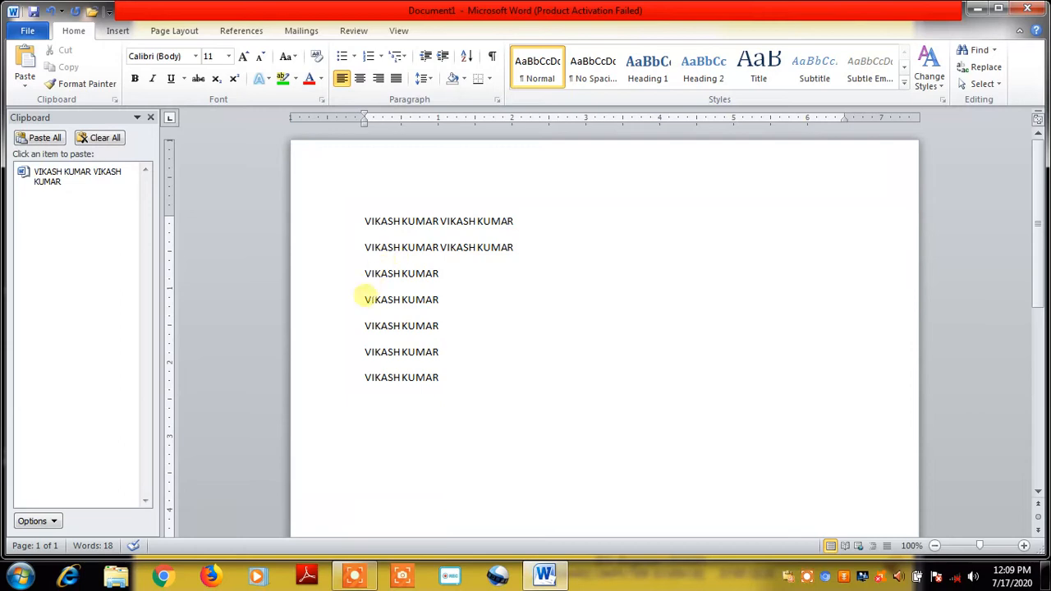
Make the first line bold and grow its font to 24 pt
drag(359, 217, 509, 222)
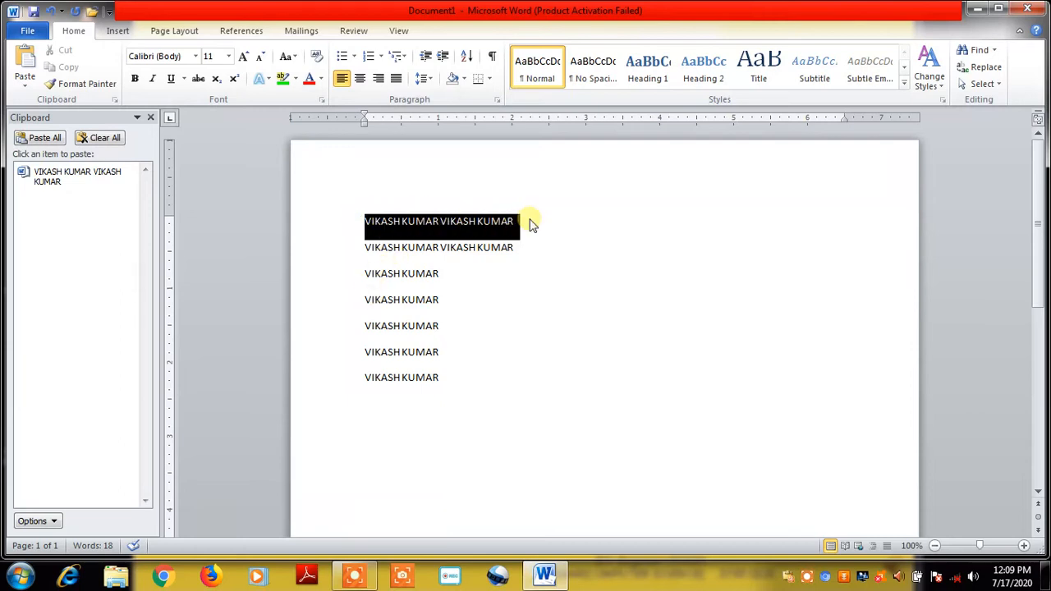
click(135, 78)
click(572, 230)
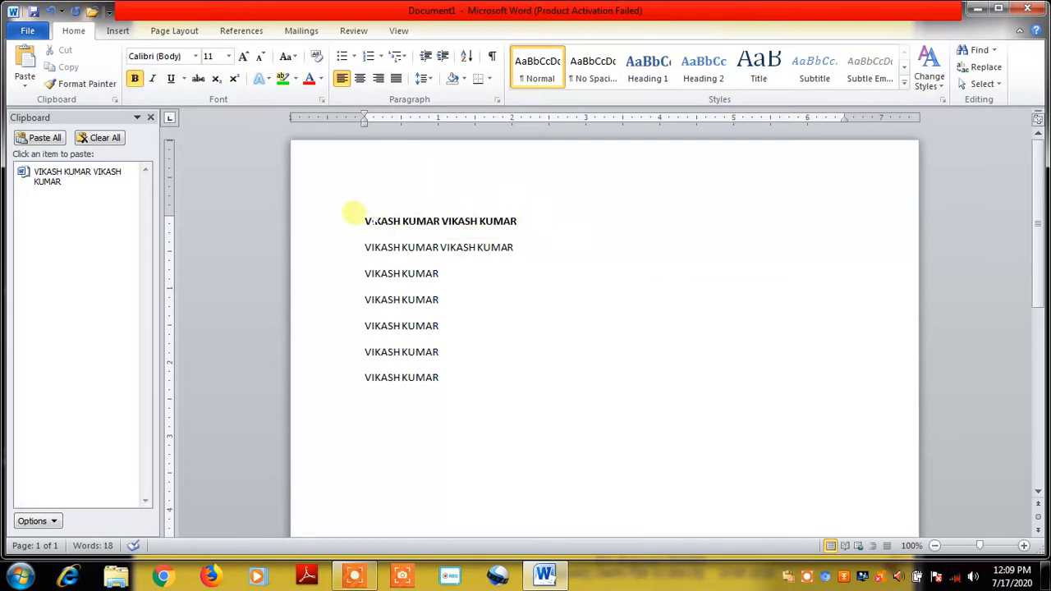
drag(358, 216, 557, 216)
click(243, 56)
click(243, 55)
click(244, 56)
click(243, 56)
click(243, 55)
click(243, 56)
click(243, 56)
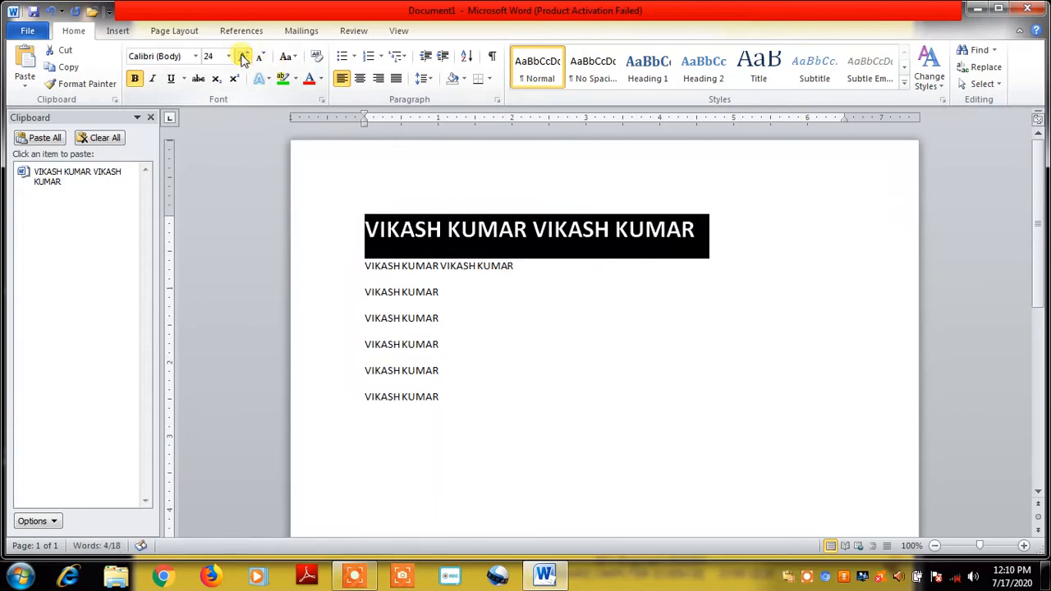
click(588, 323)
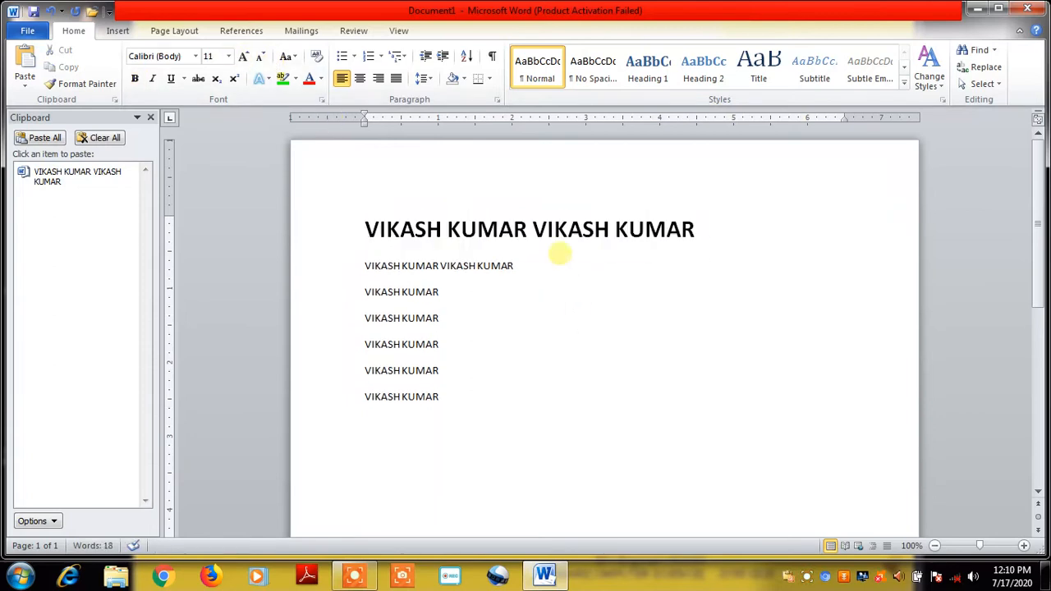
Split the title into two lines and make the top line italic and underlined
click(534, 230)
key(Return)
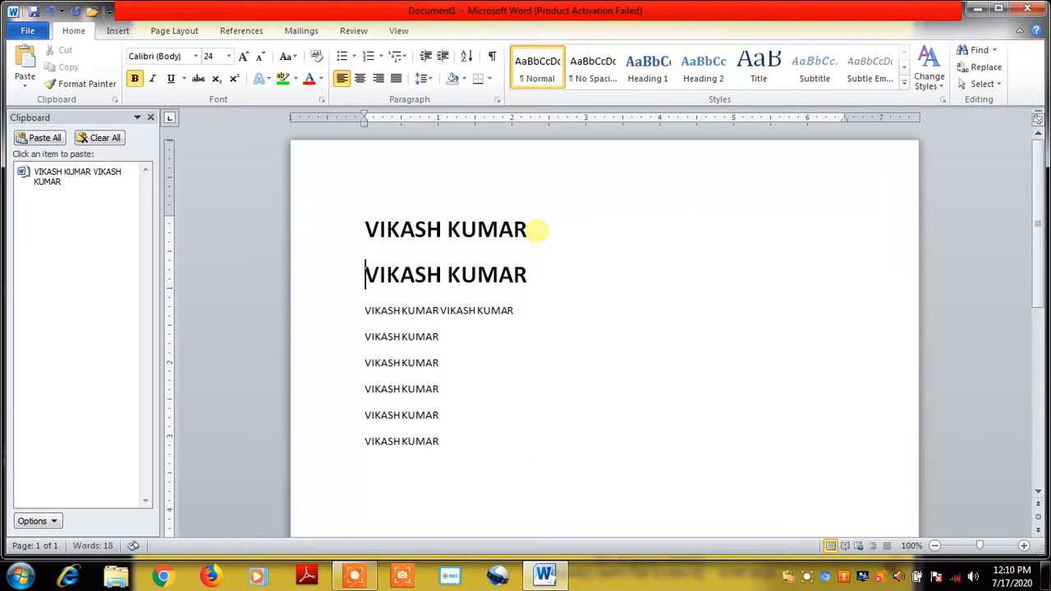
click(359, 229)
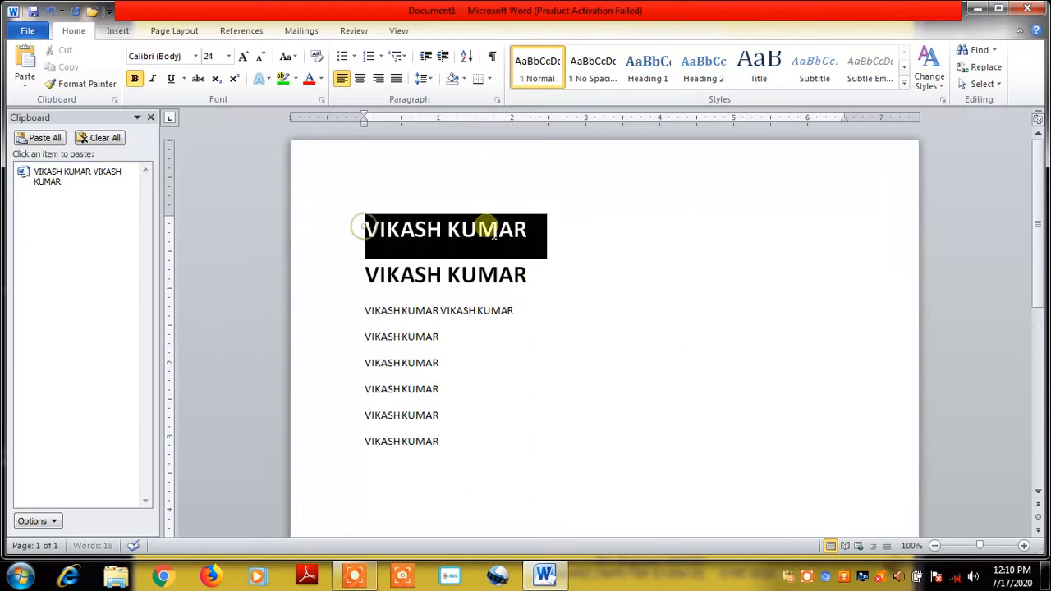
click(154, 82)
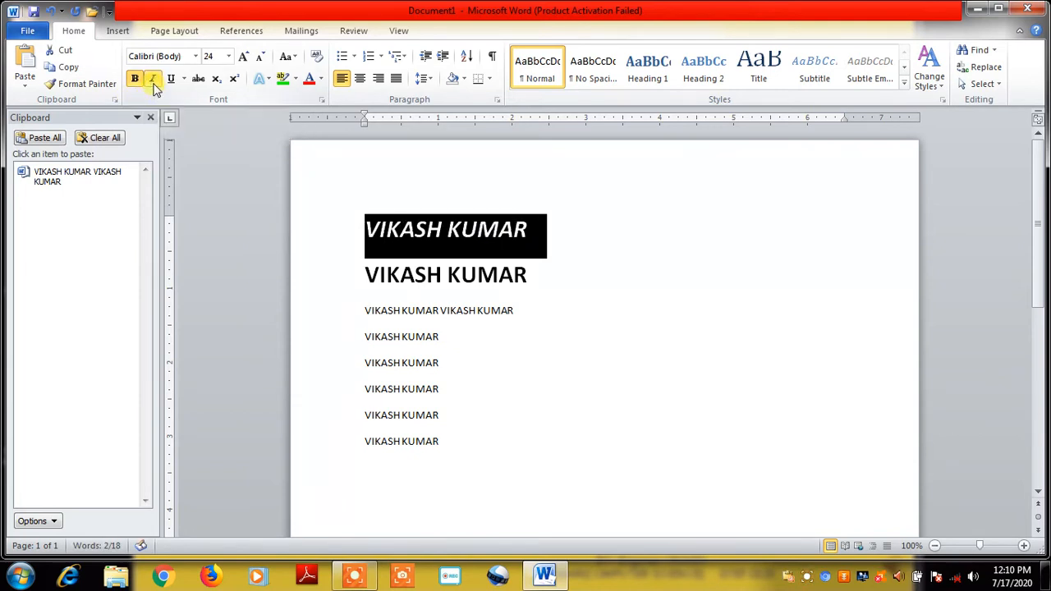
click(449, 236)
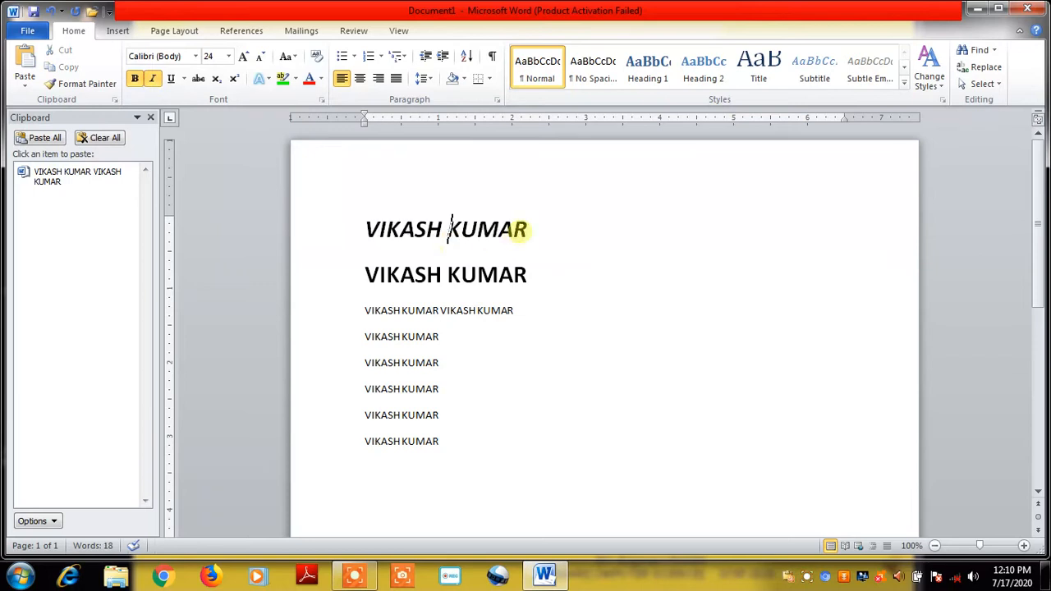
drag(364, 228, 520, 232)
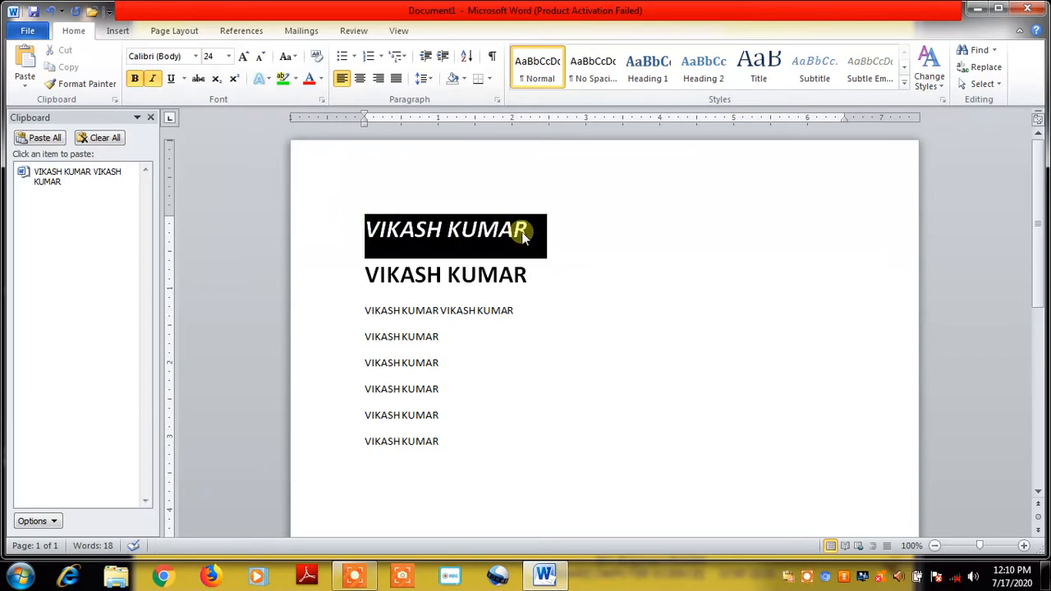
click(172, 79)
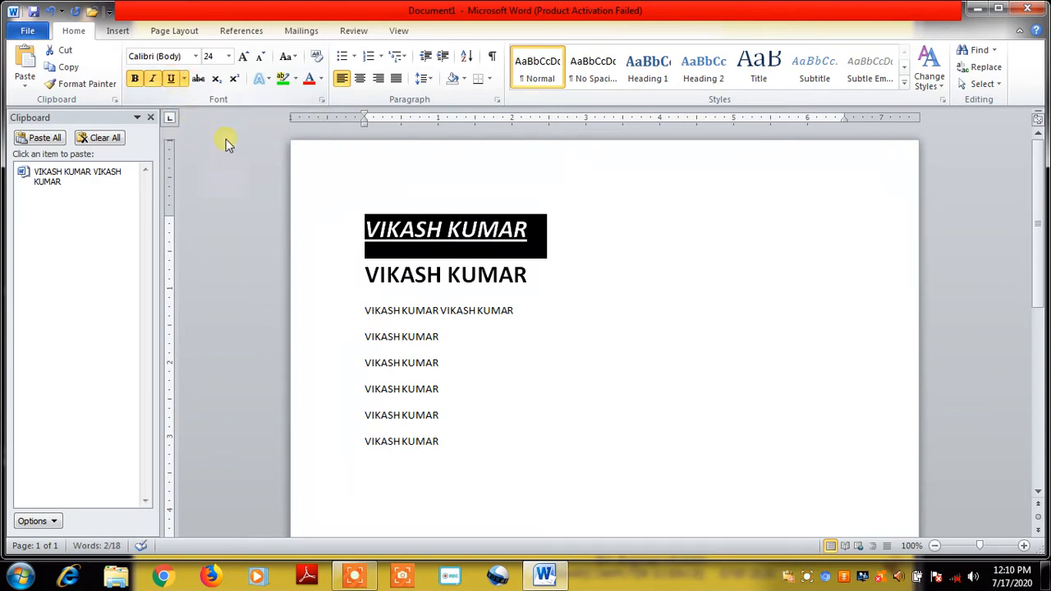
click(624, 255)
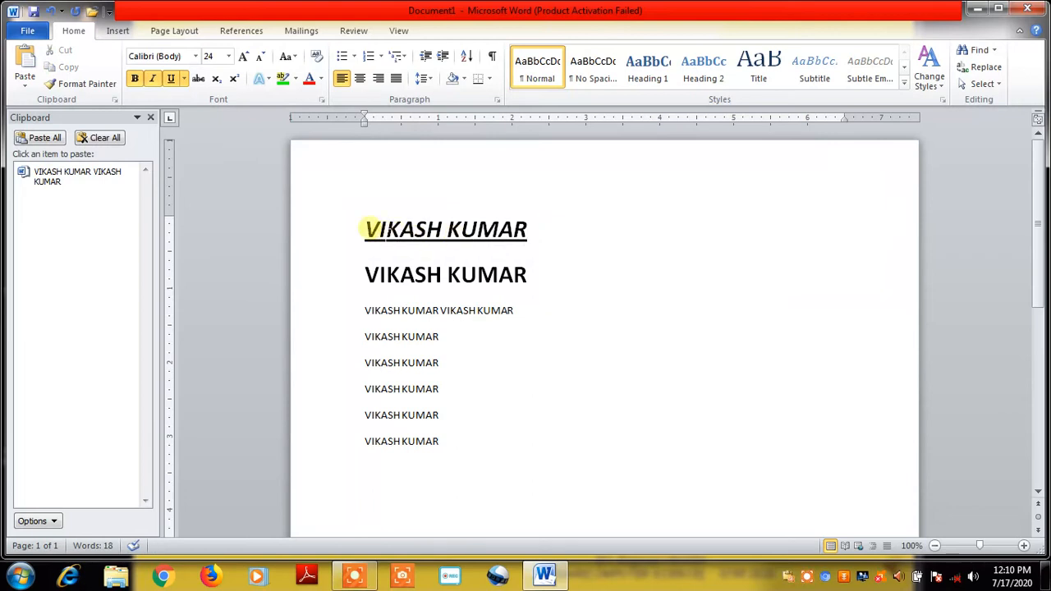
click(348, 224)
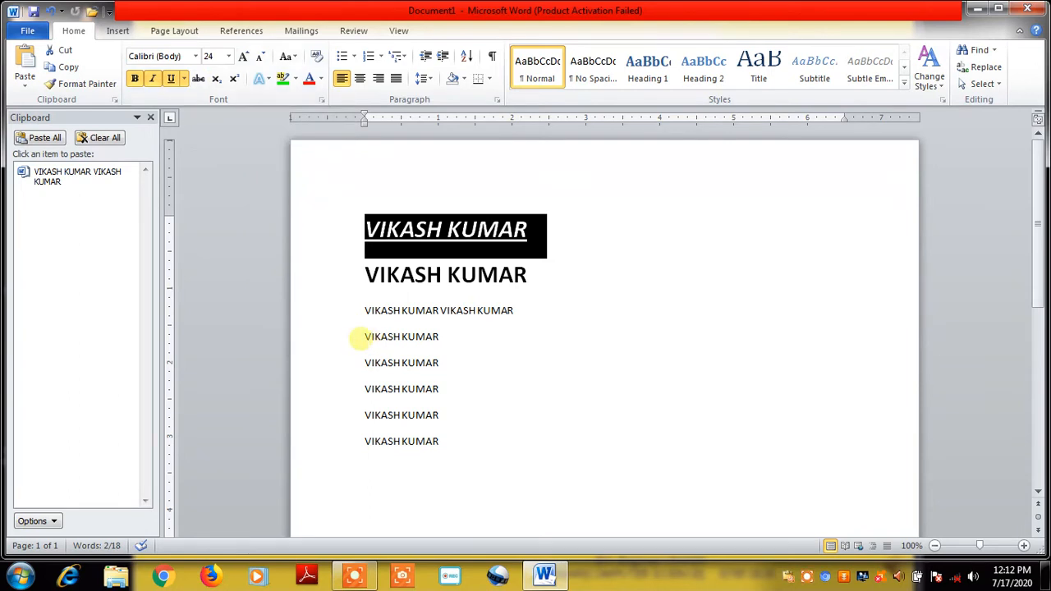
Apply strikethrough to the fourth name line
drag(361, 336, 507, 346)
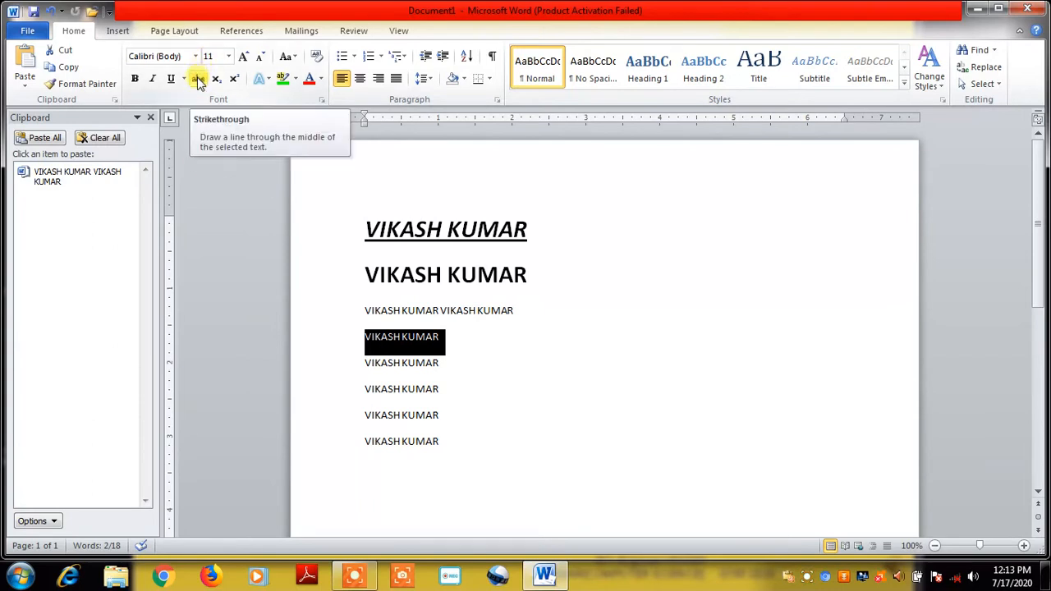
click(198, 80)
click(537, 377)
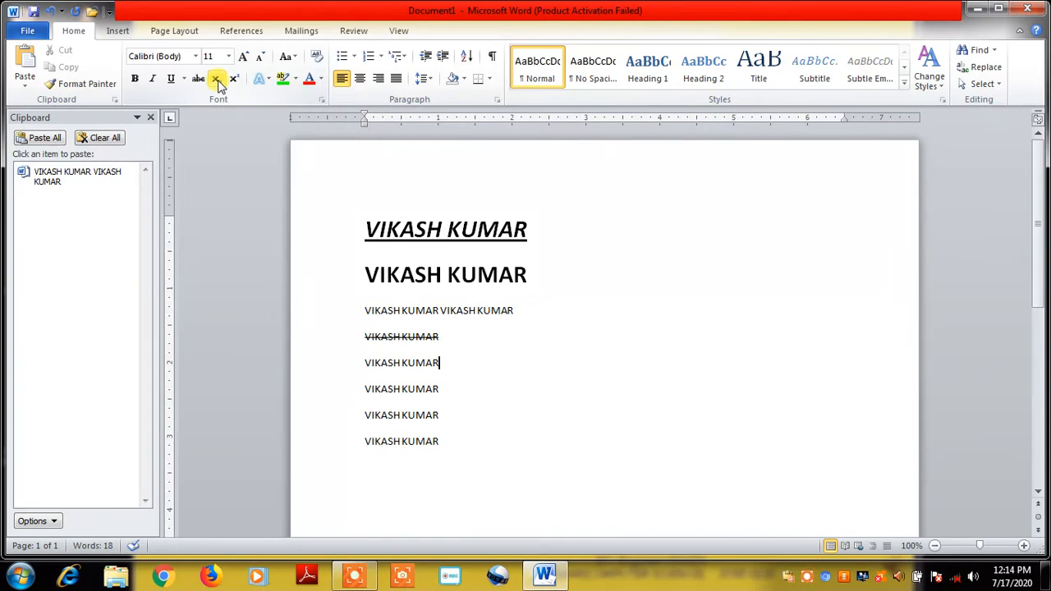
Delete all the sample name lines and type H2SO4 in their place
click(216, 79)
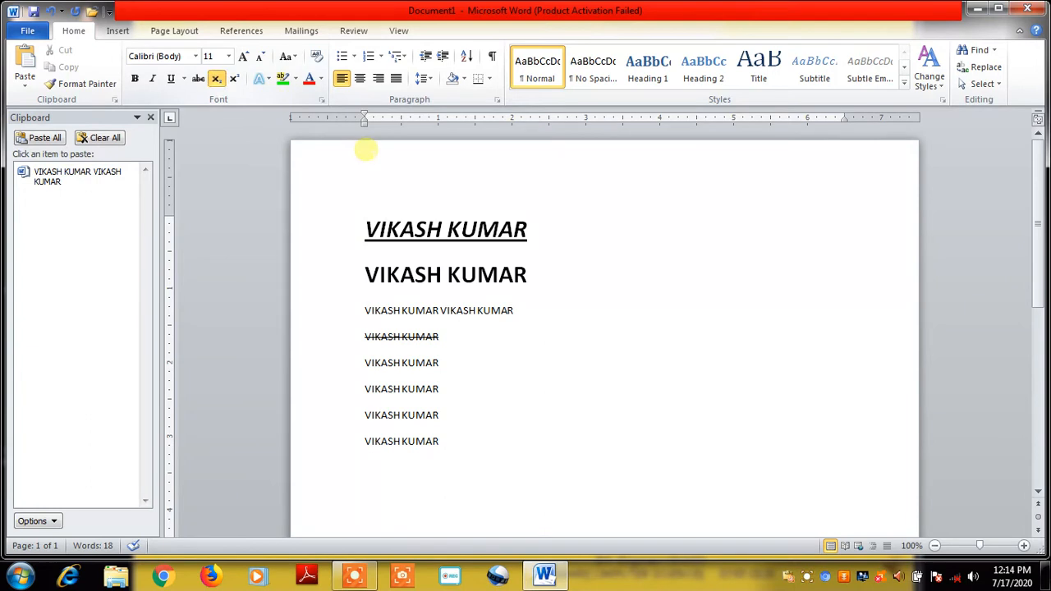
click(584, 265)
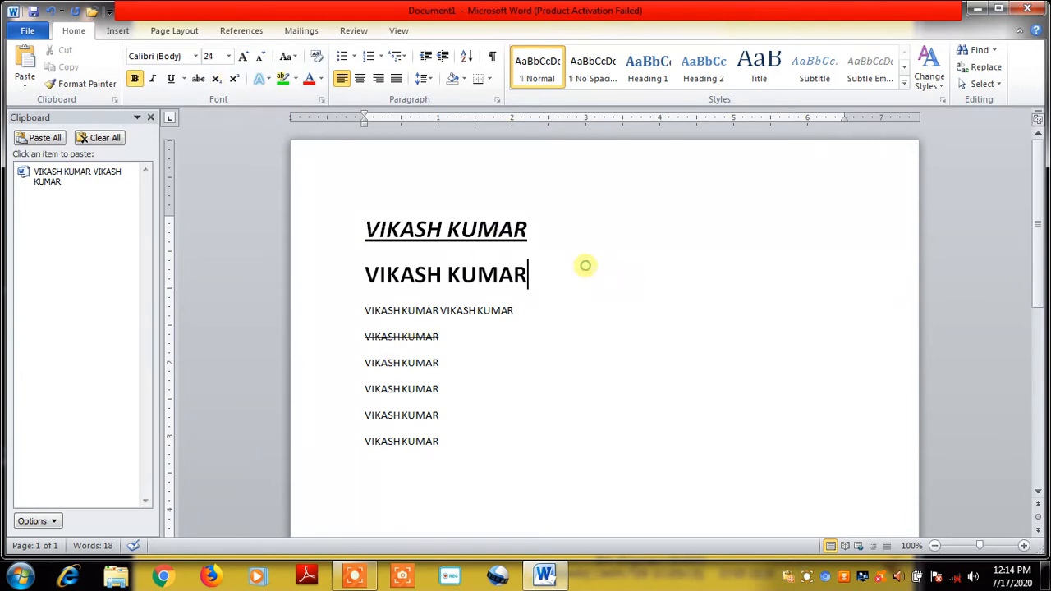
drag(359, 218, 453, 463)
key(Delete)
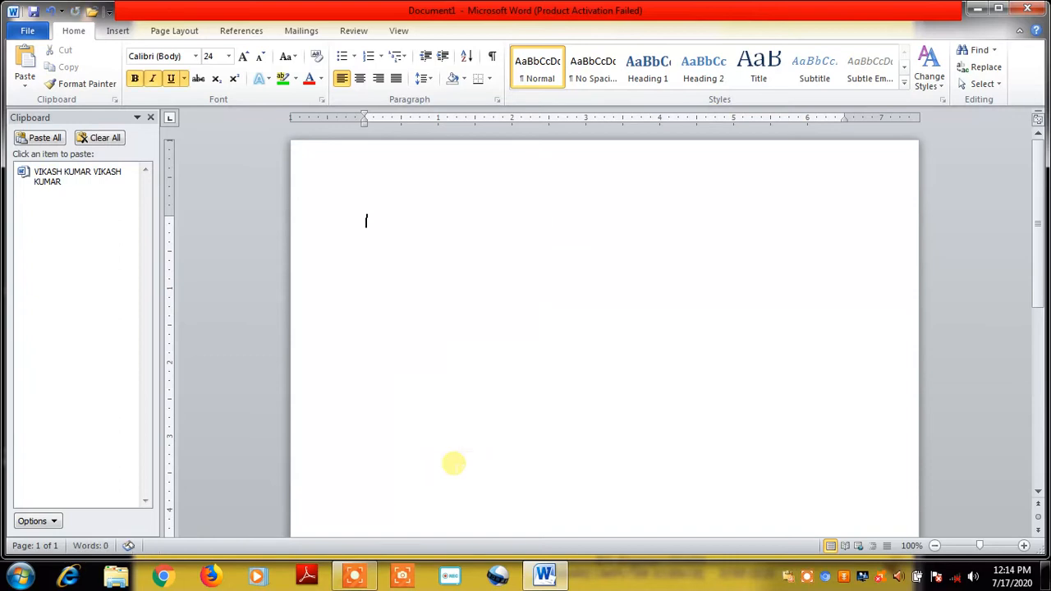
text(H2SO4)
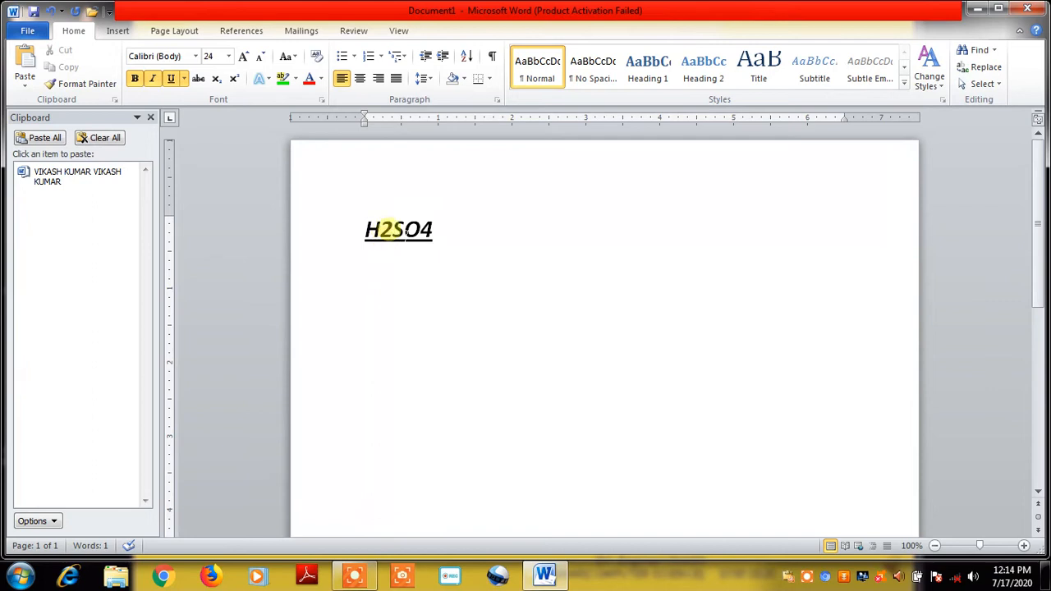
Subscript the 2 and the 4 in H2SO4
drag(380, 230, 392, 230)
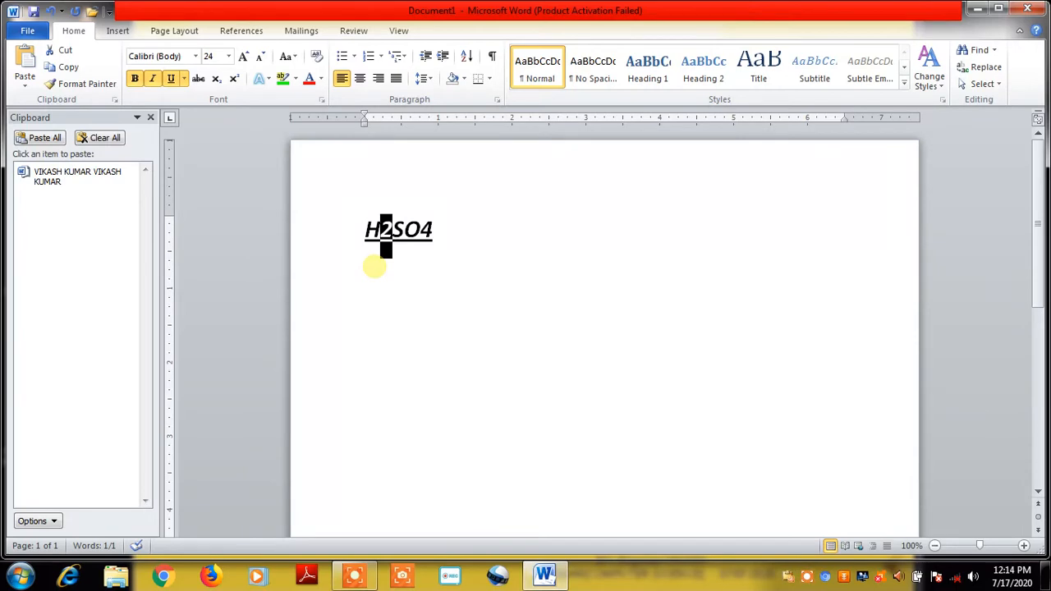
click(219, 80)
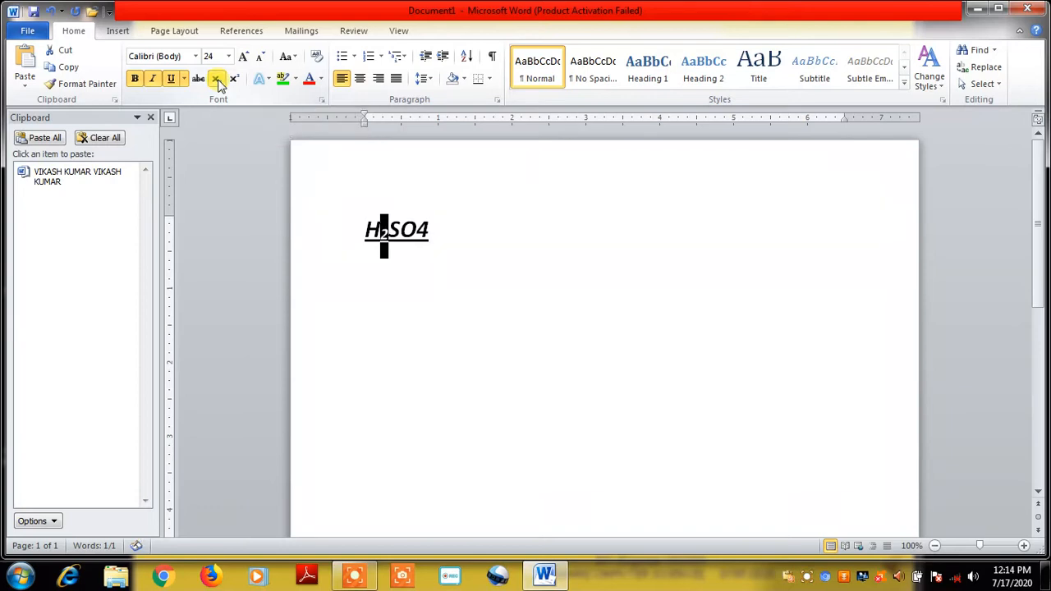
click(433, 313)
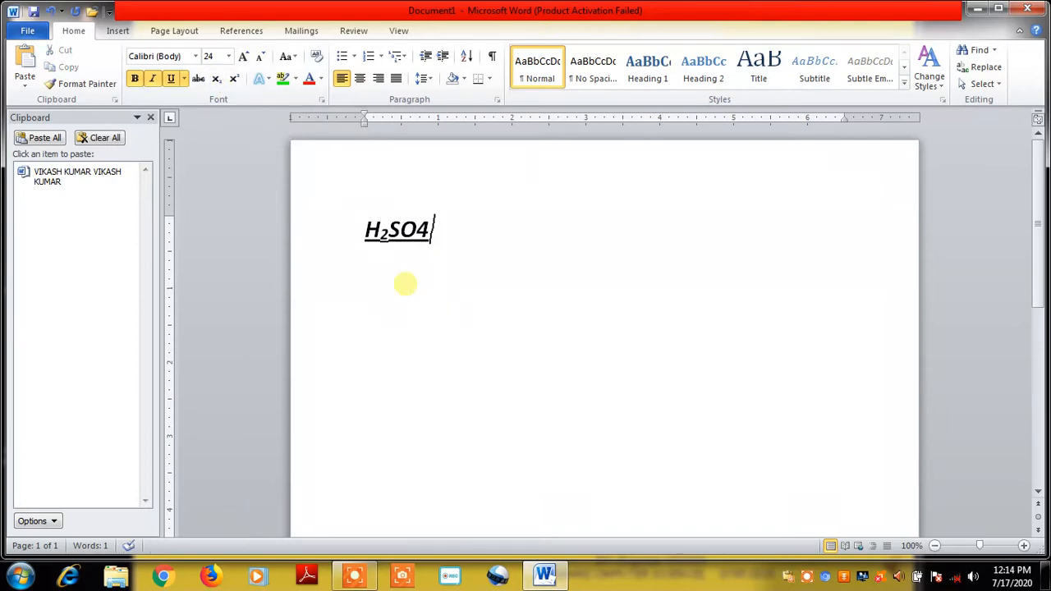
double_click(425, 230)
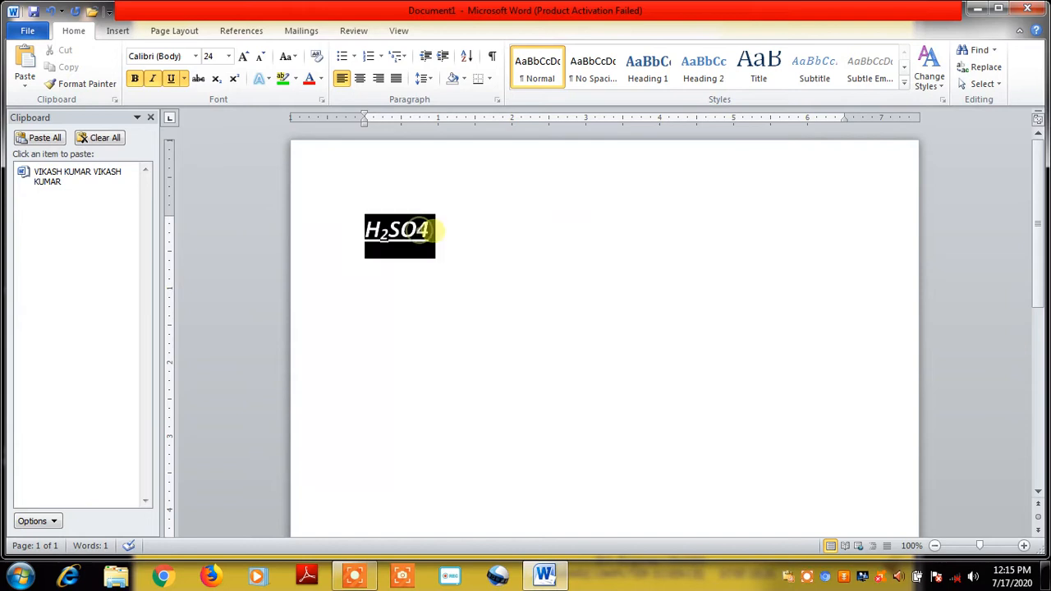
click(411, 286)
drag(427, 231, 424, 232)
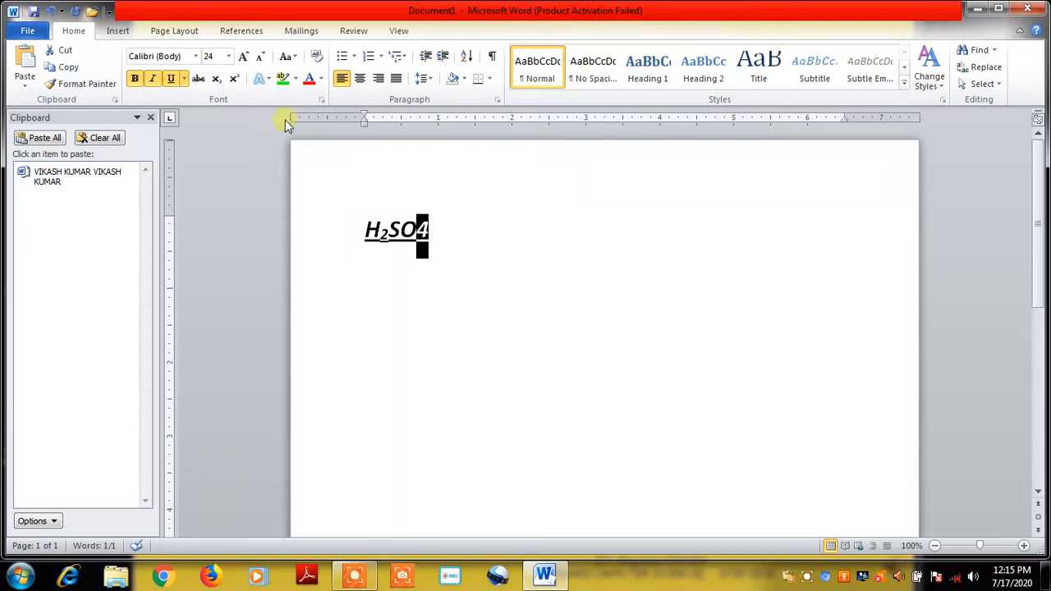
click(217, 79)
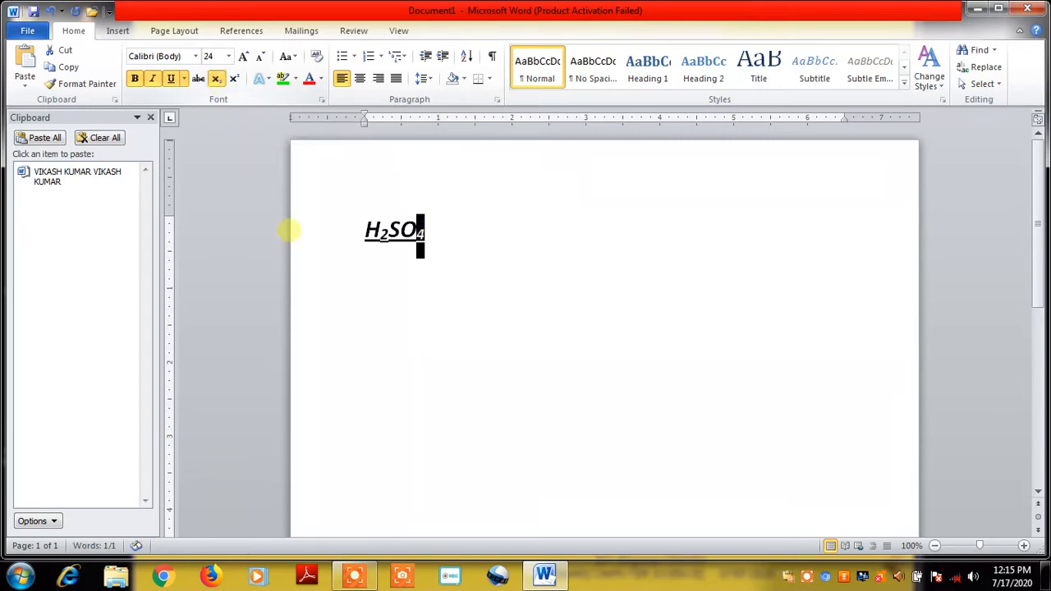
click(405, 304)
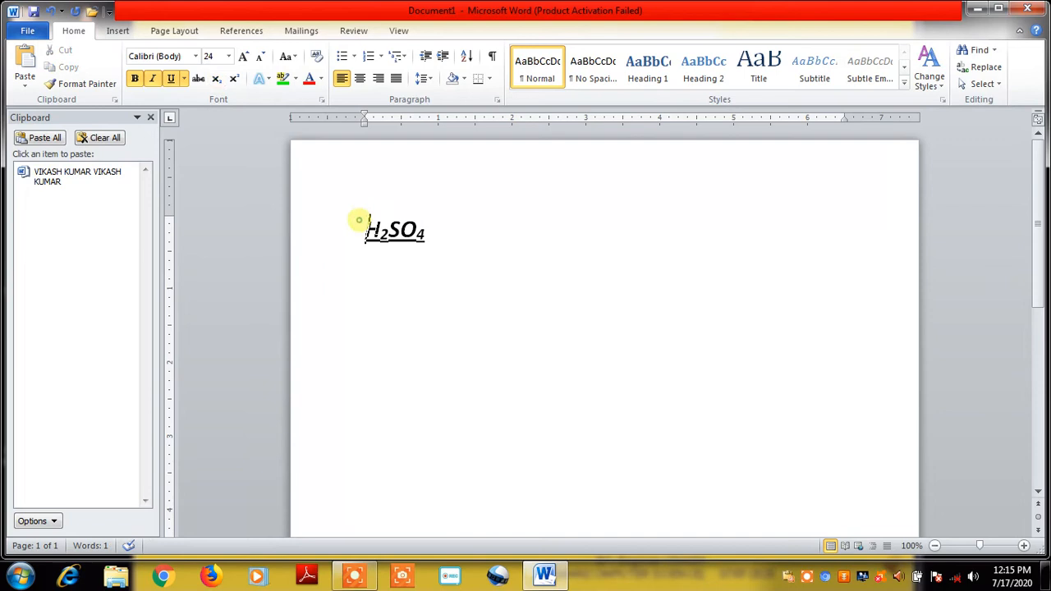
Grow the selected H₂SO₄ formula to 90 pt and add a new line beneath it
drag(364, 225, 490, 272)
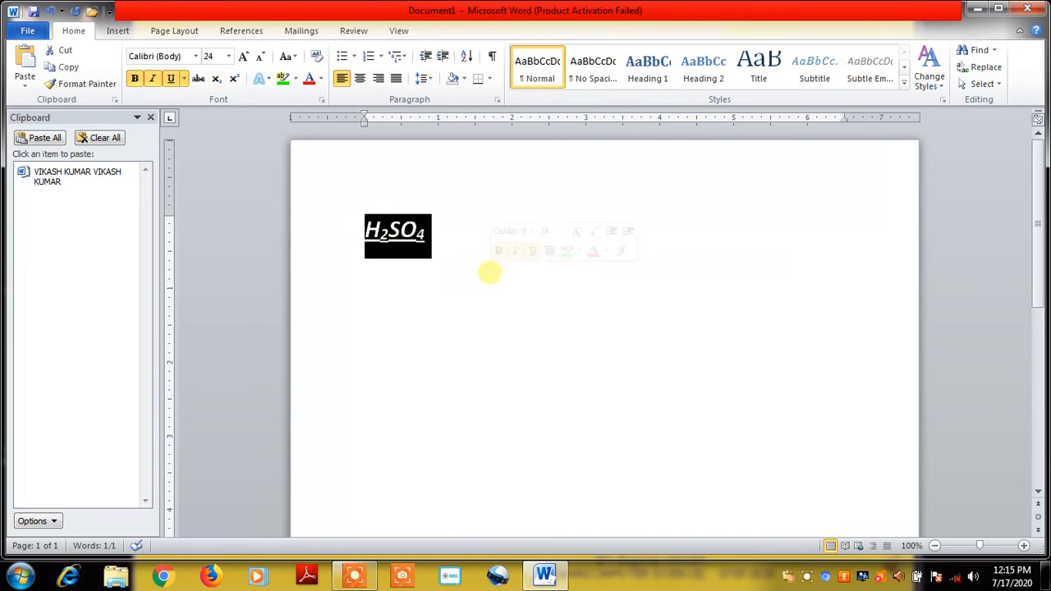
click(243, 56)
click(243, 56)
click(244, 55)
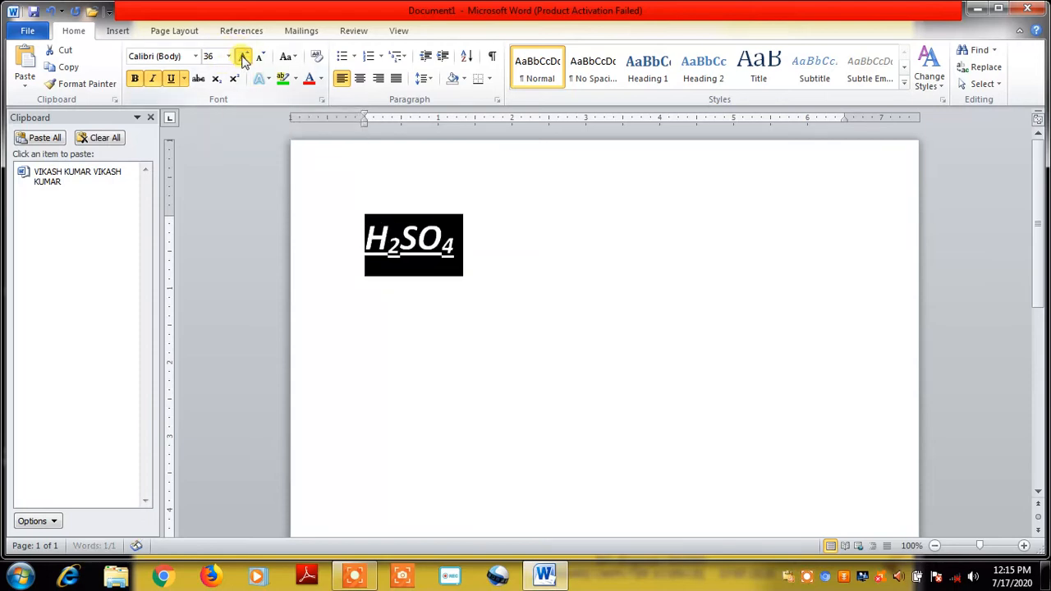
click(244, 55)
click(243, 55)
click(243, 56)
click(243, 56)
click(718, 312)
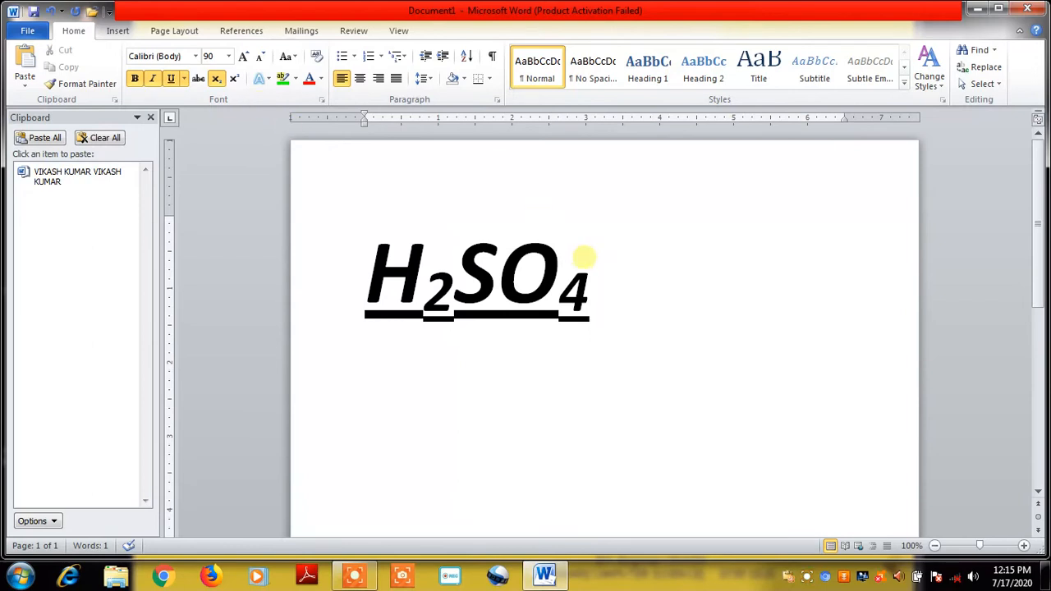
key(Return)
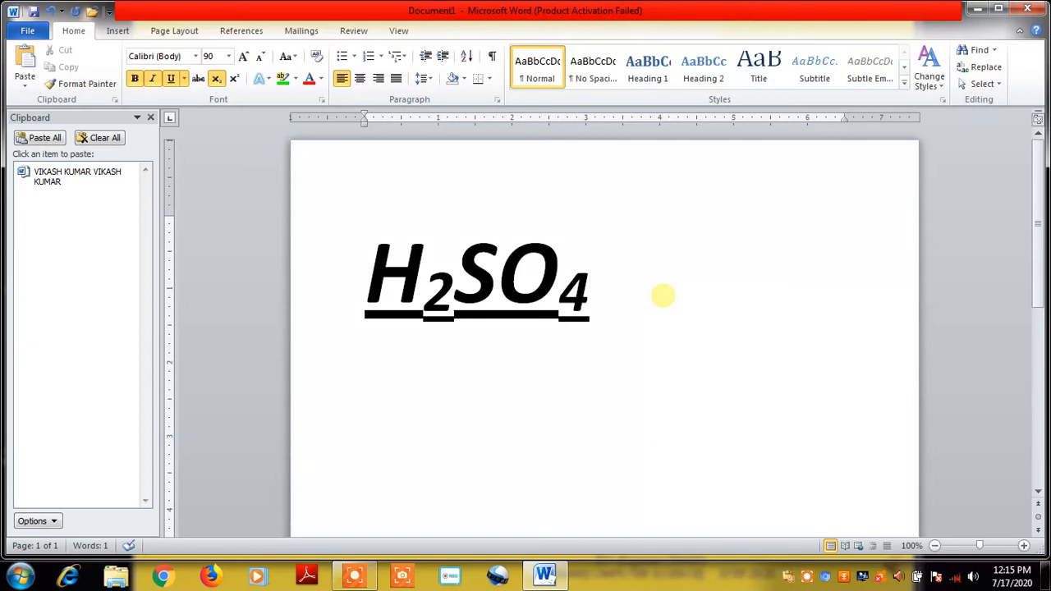
Type X2+Y2 on the new line under the 90 pt formula
text(X2)
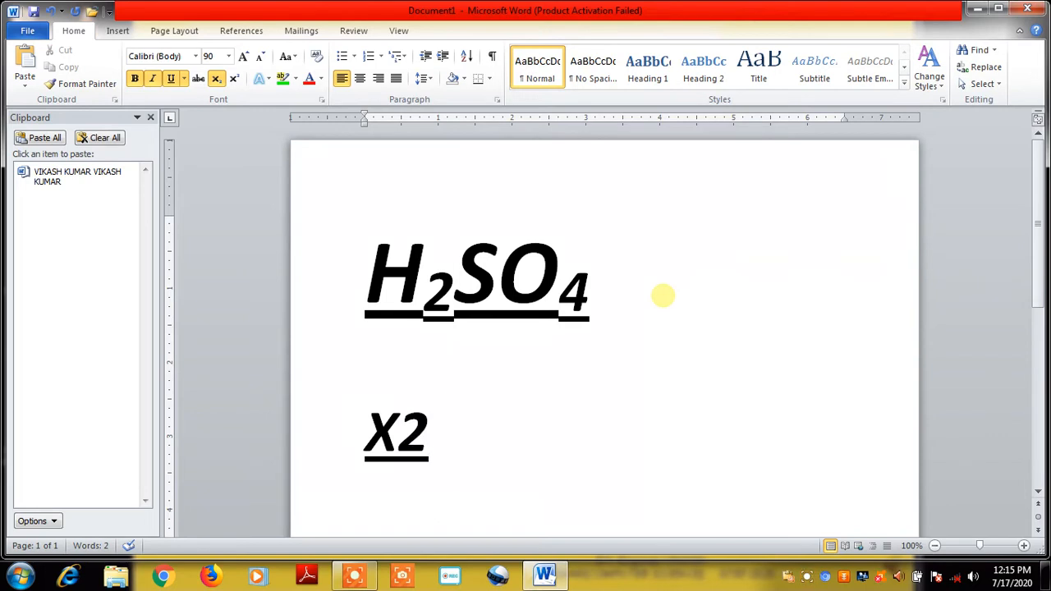
text(+)
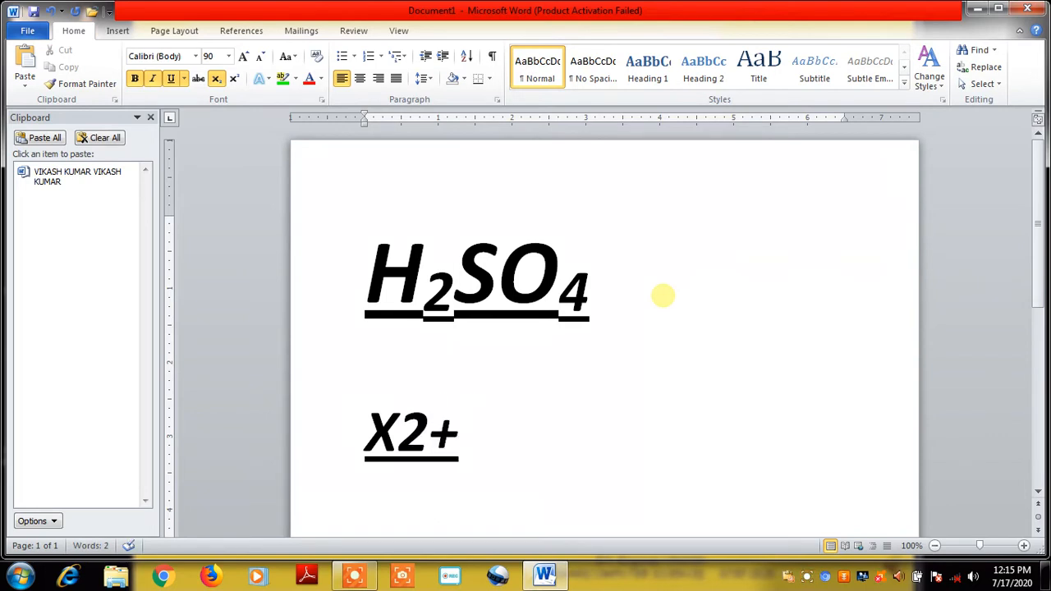
text(Y2)
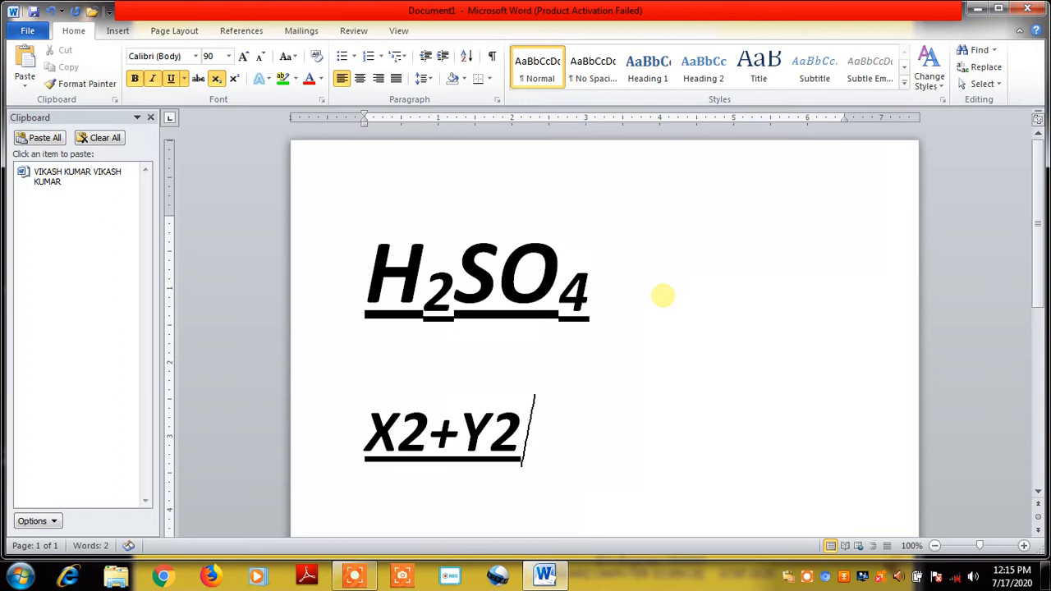
Superscript the 2 after X and the 2 after Y to read X²+Y²
click(401, 427)
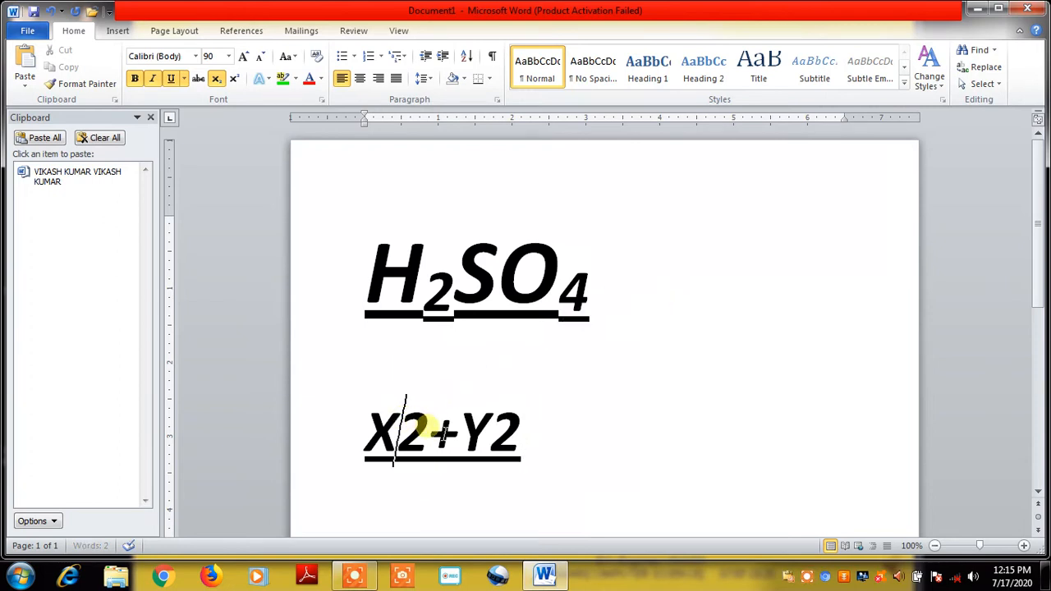
shift+click(431, 431)
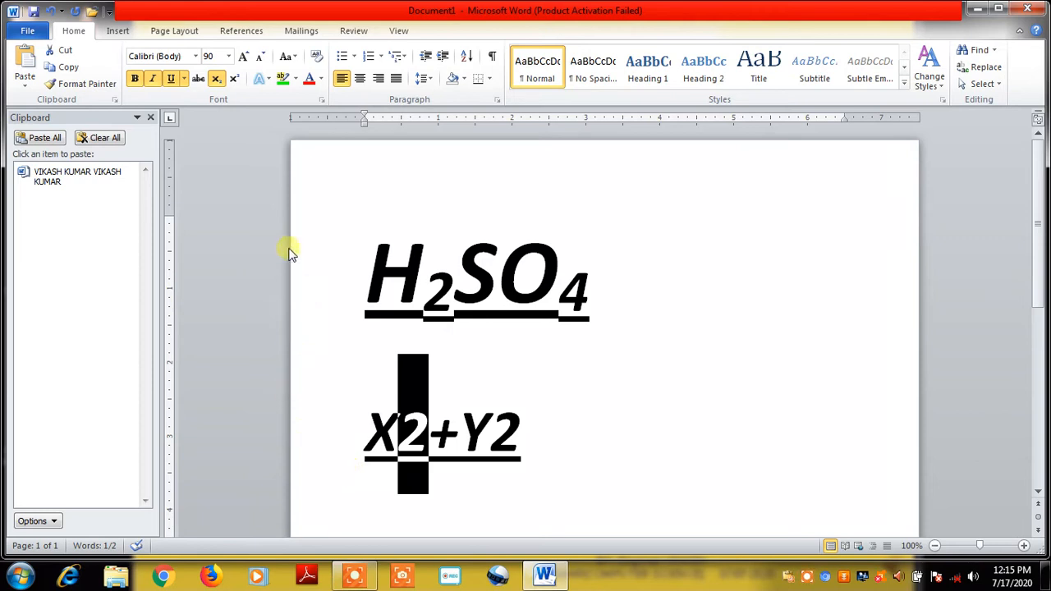
click(236, 81)
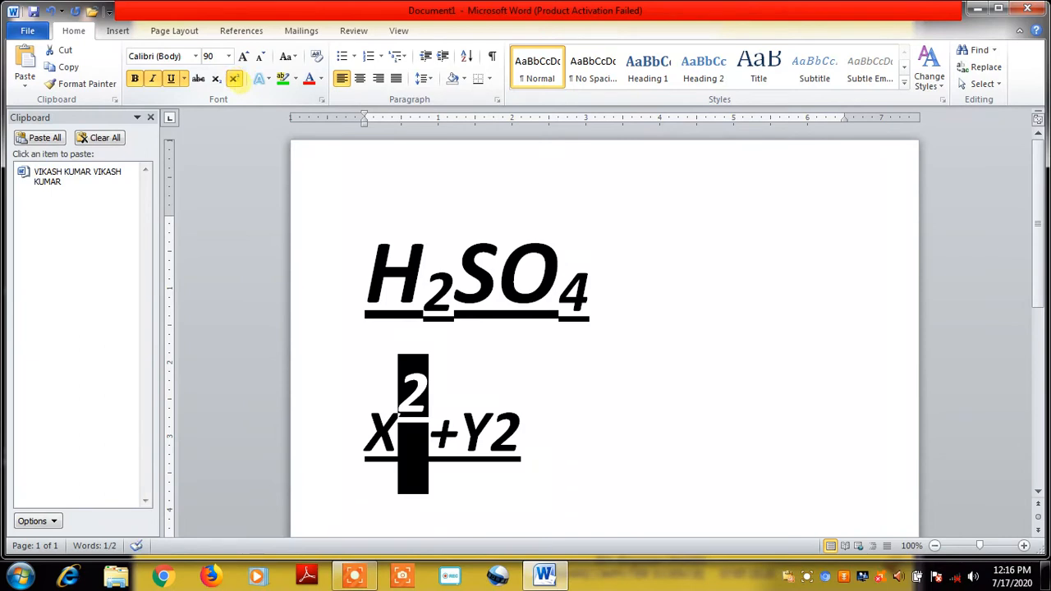
click(497, 434)
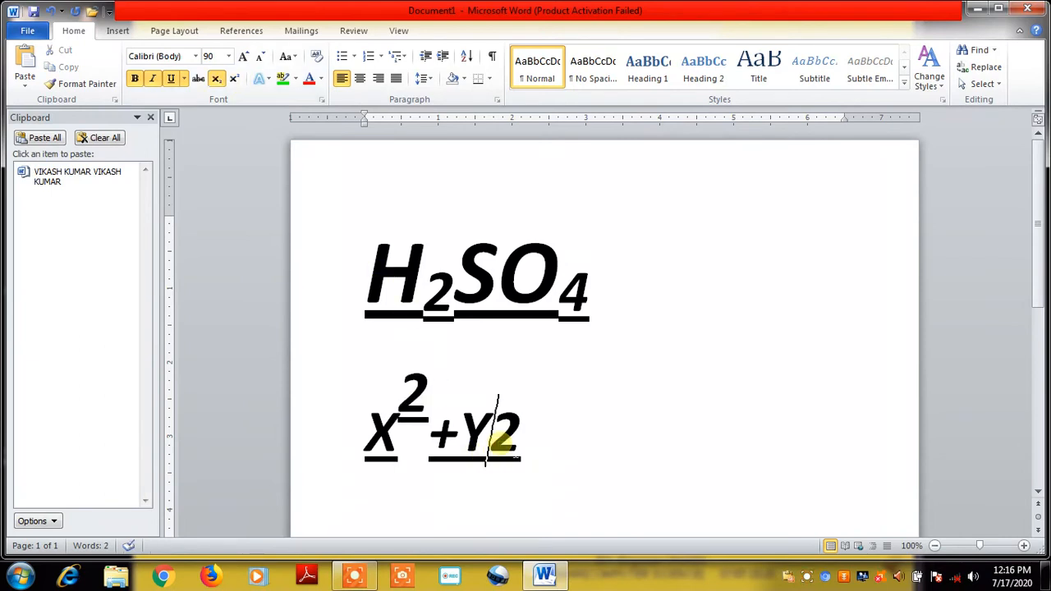
drag(497, 433, 521, 435)
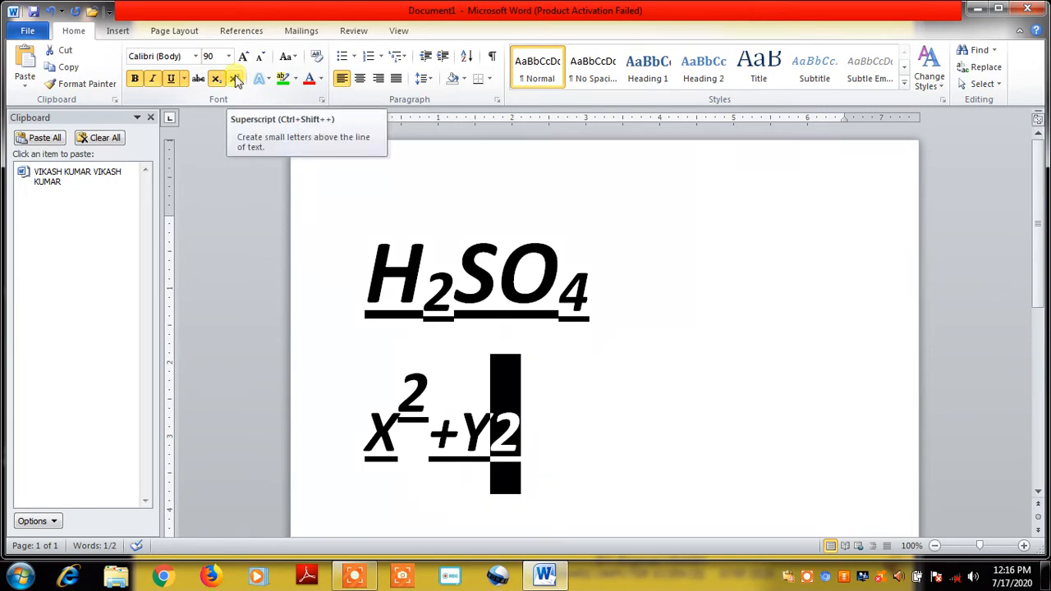
click(235, 78)
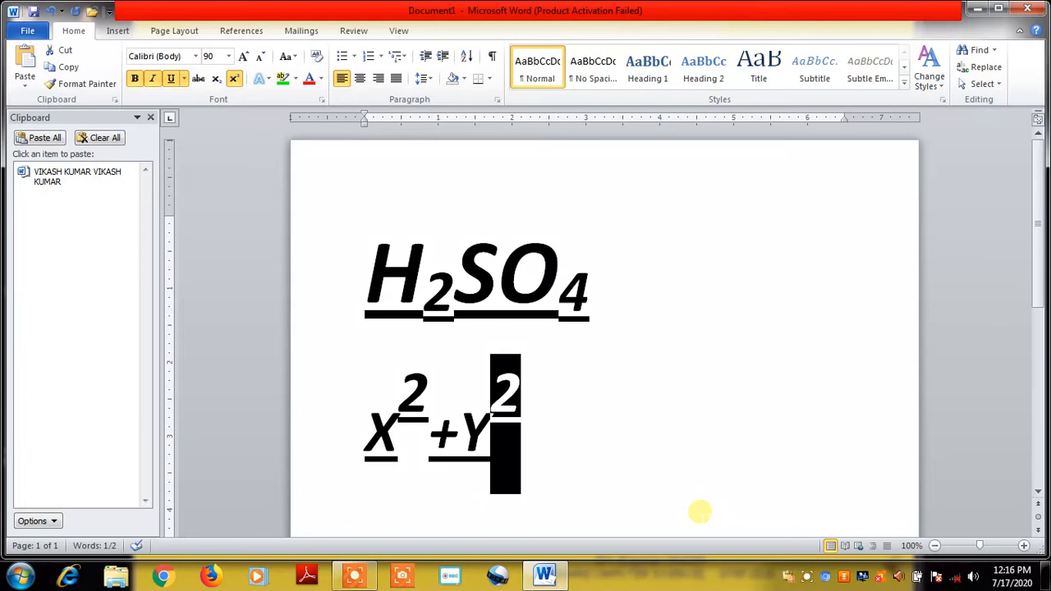
click(660, 263)
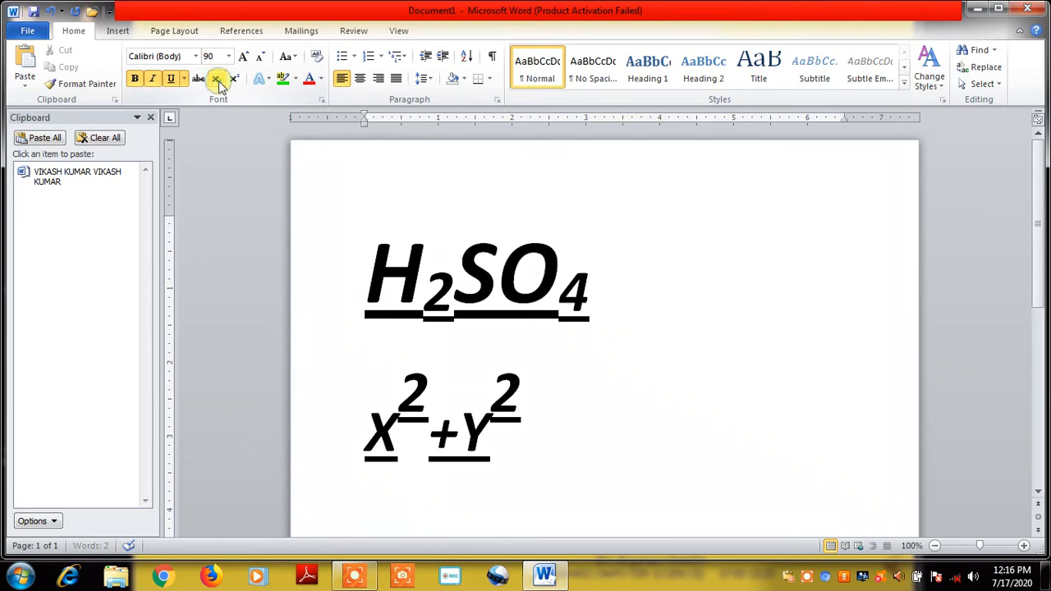
click(182, 79)
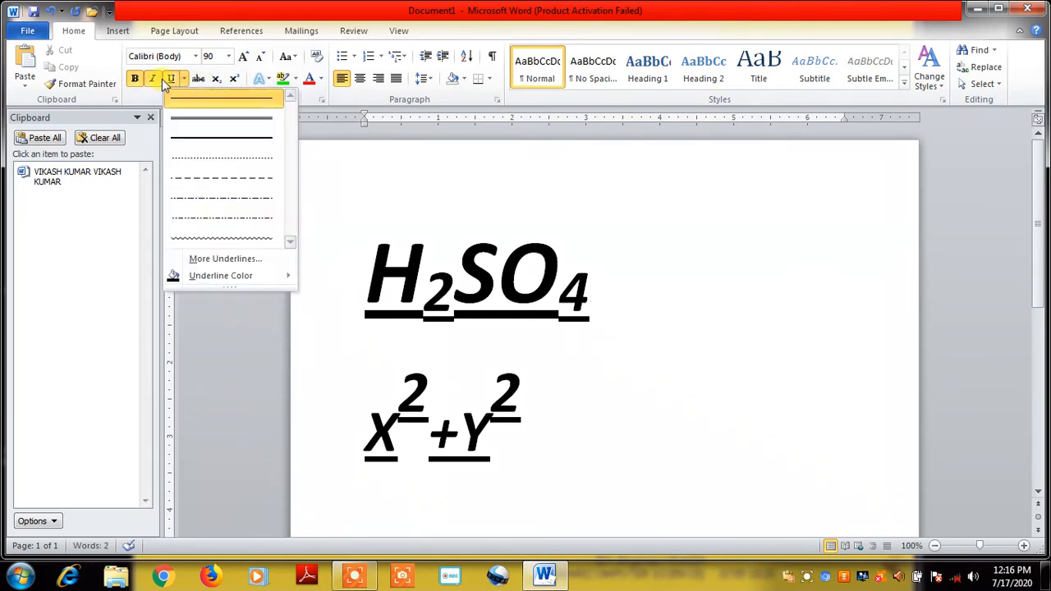
click(170, 79)
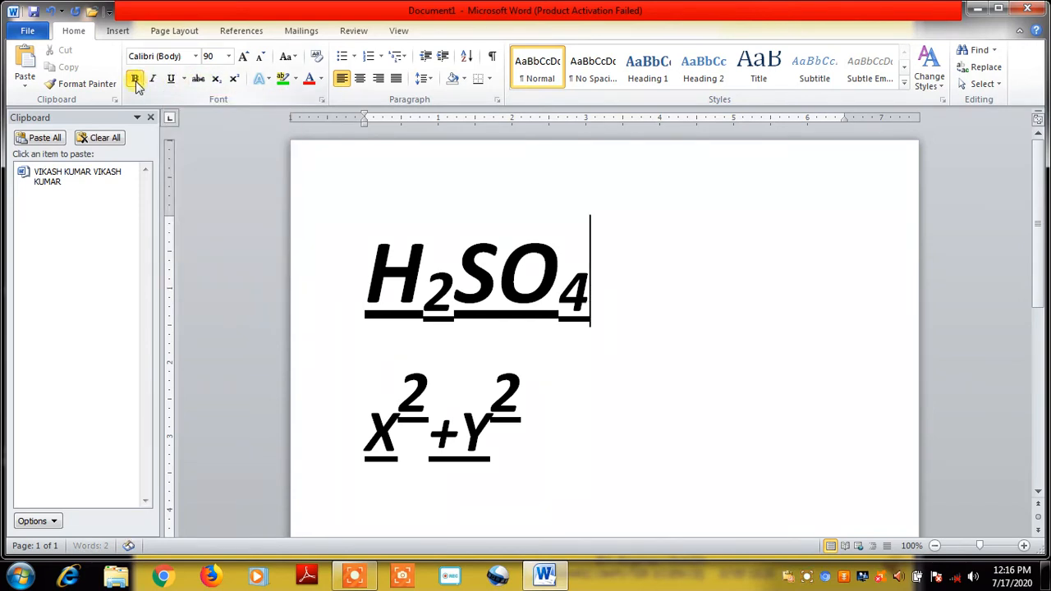
click(183, 82)
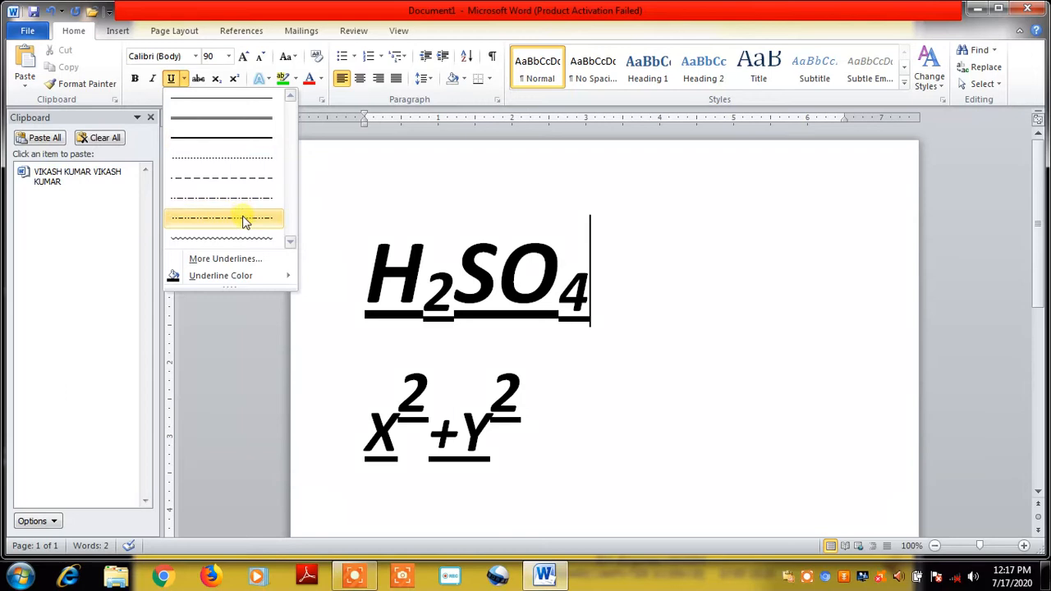
click(327, 191)
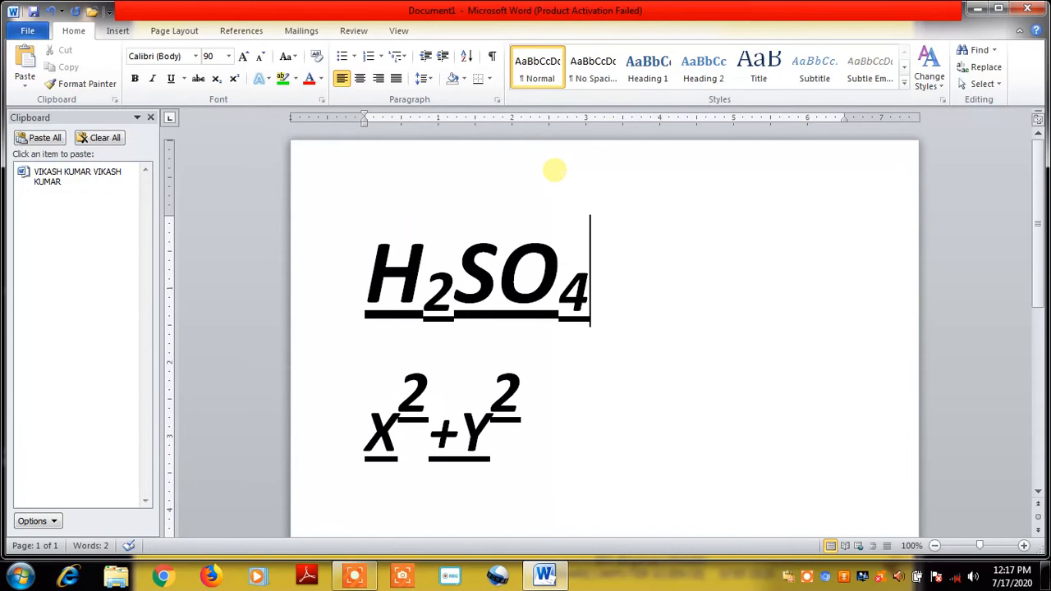
Add a new line below the formula and type a person's full name
key(Left)
click(610, 276)
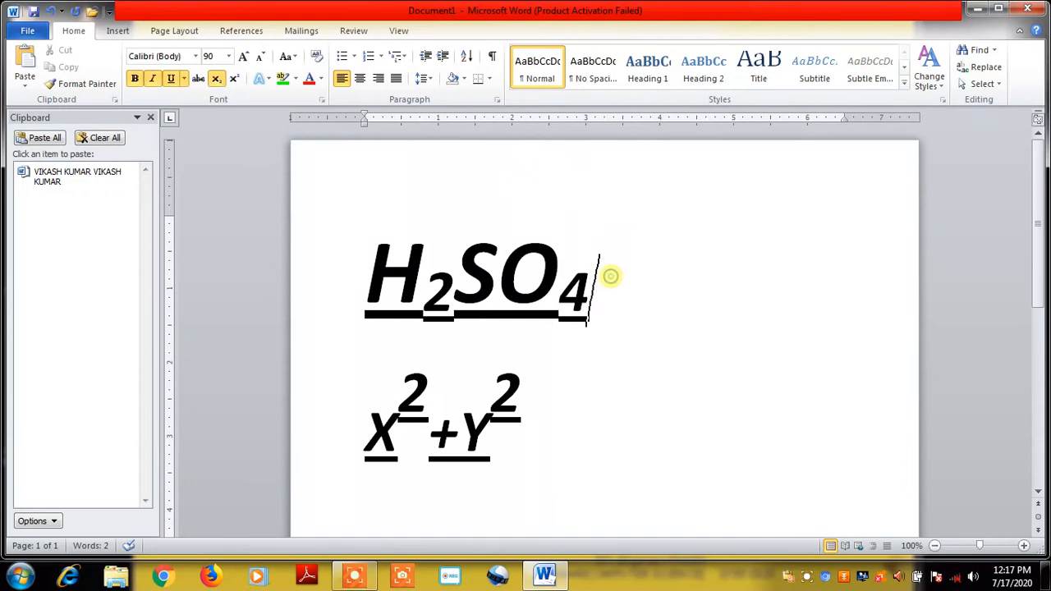
key(Return)
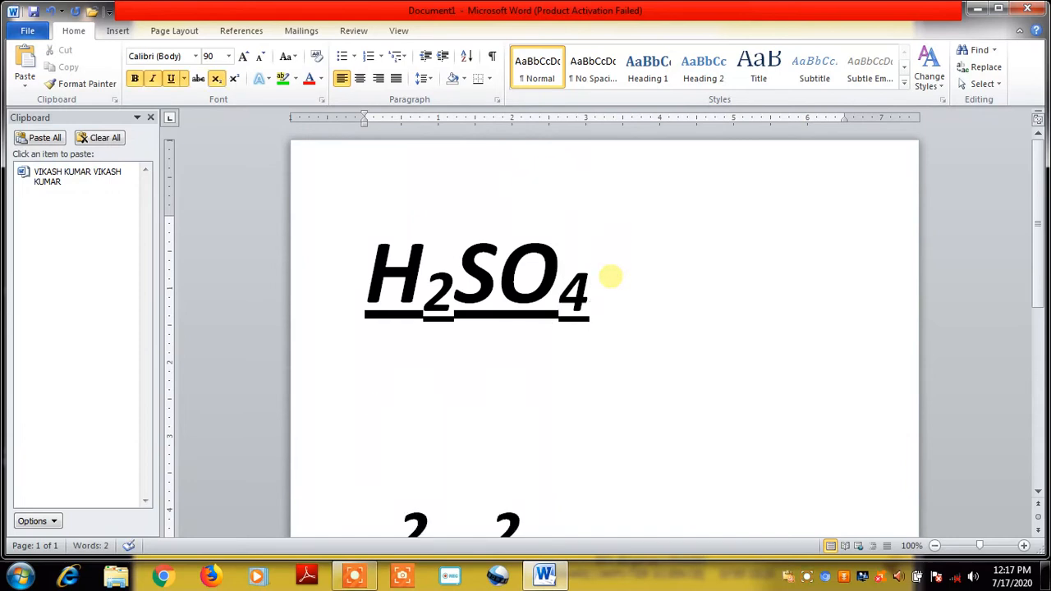
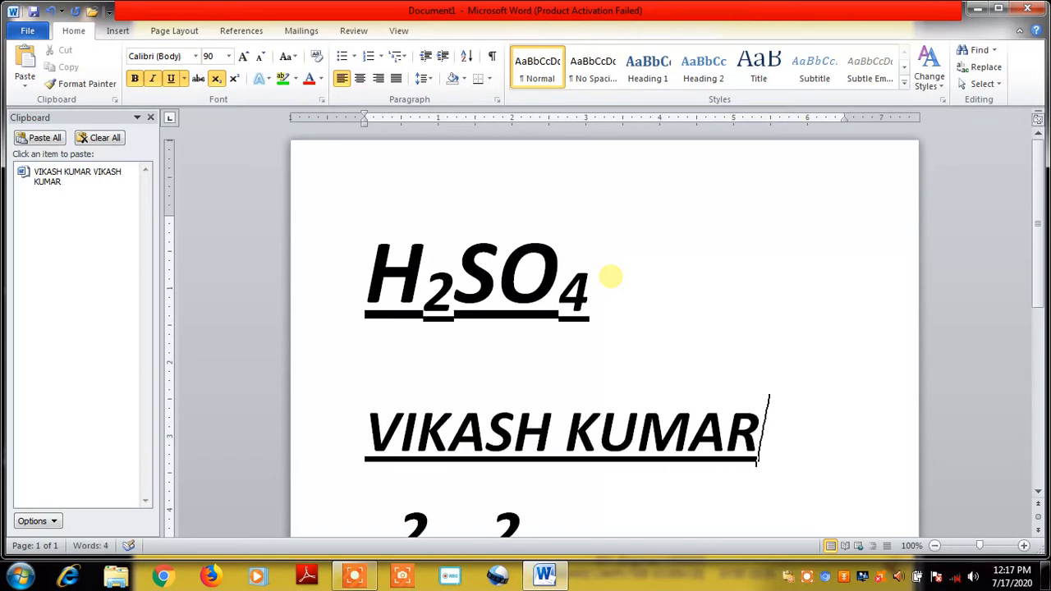
Strip subscript, underline, italic and bold from the name, then select the first name
drag(371, 430, 678, 430)
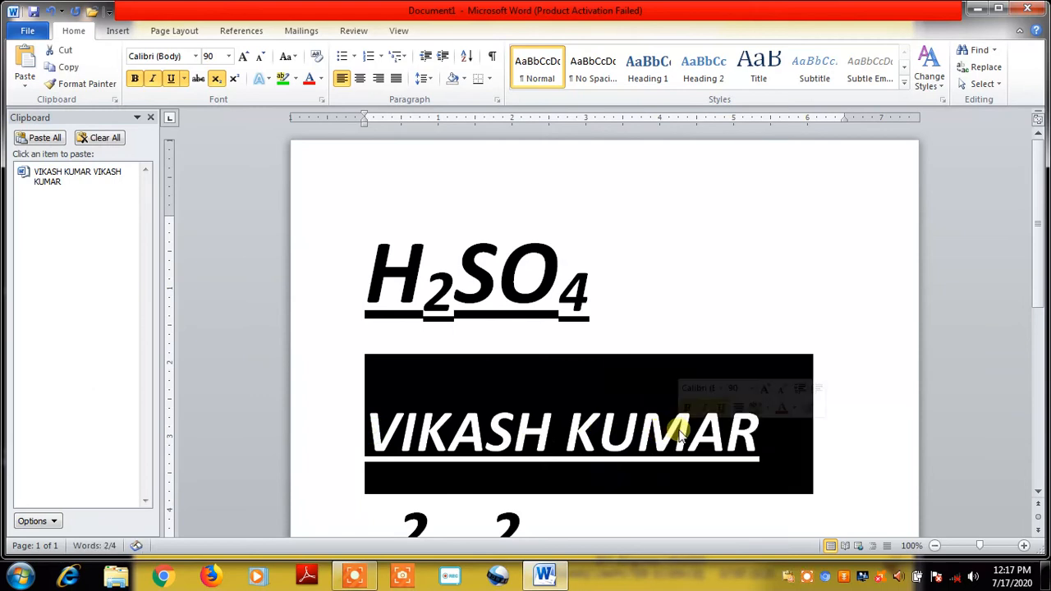
click(216, 78)
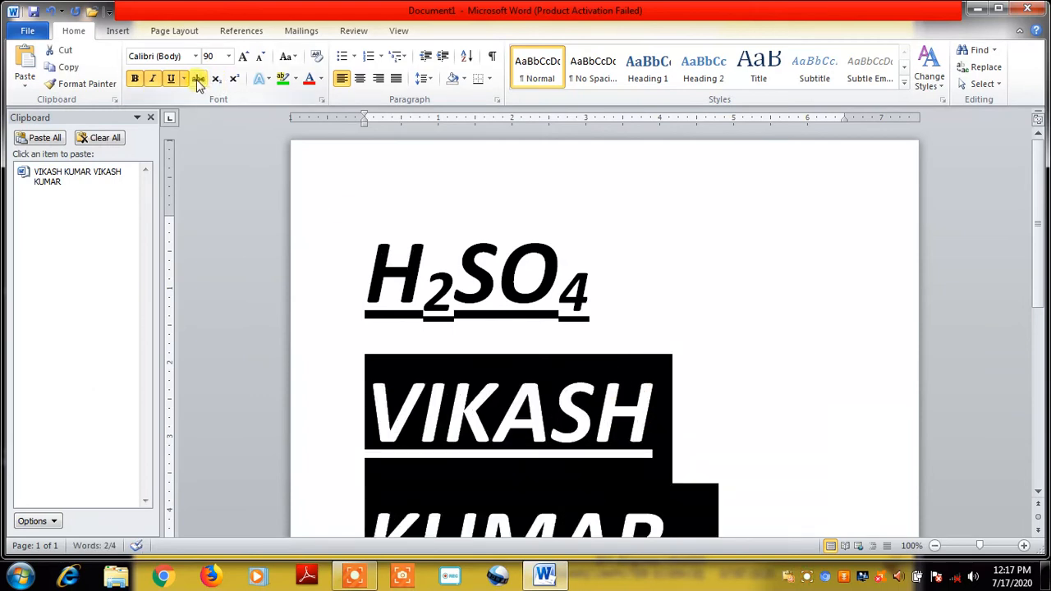
click(171, 78)
click(152, 79)
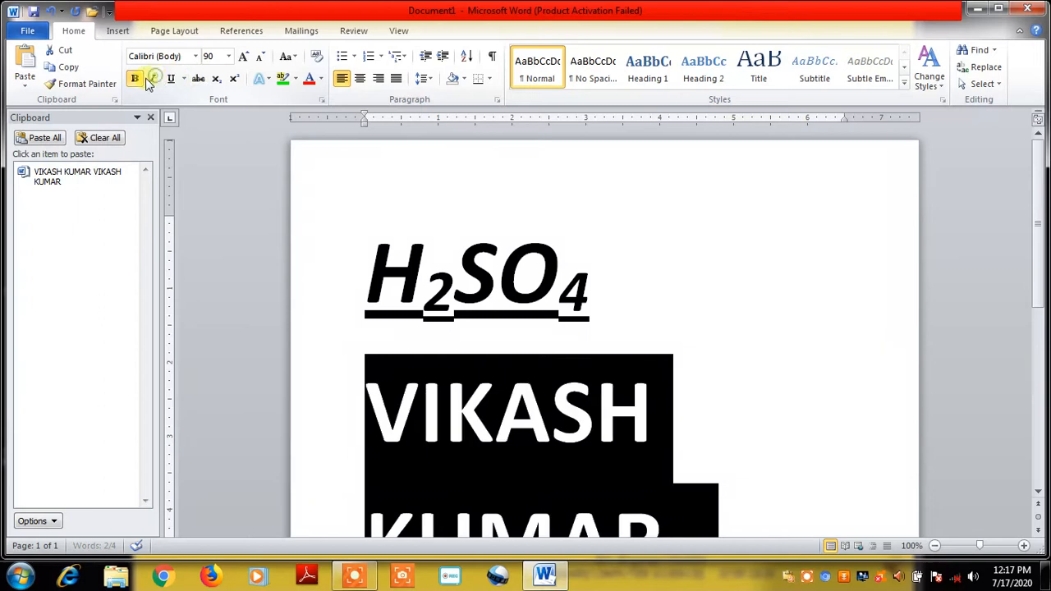
click(135, 78)
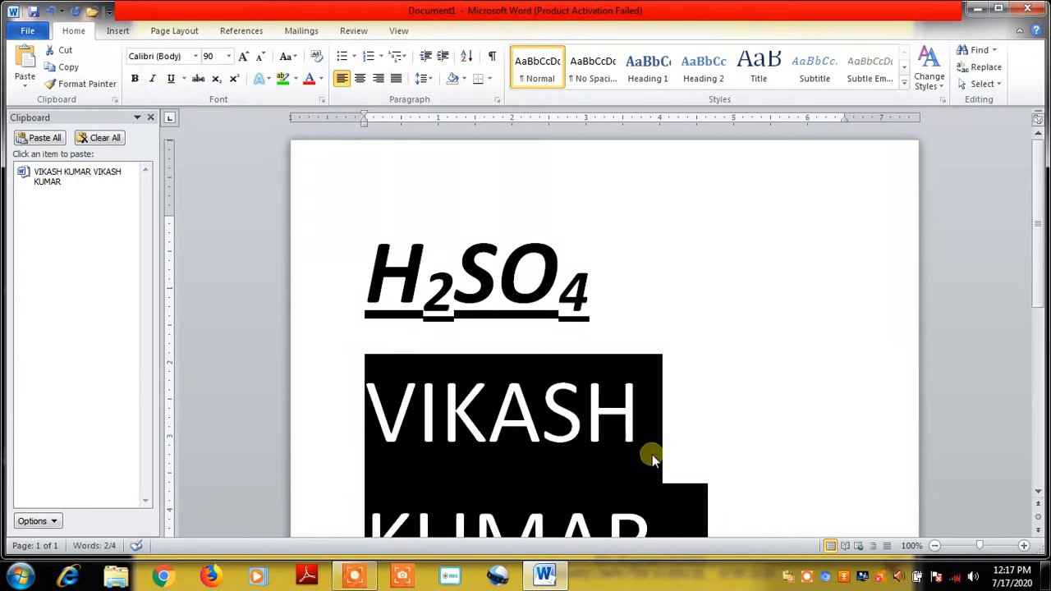
click(657, 456)
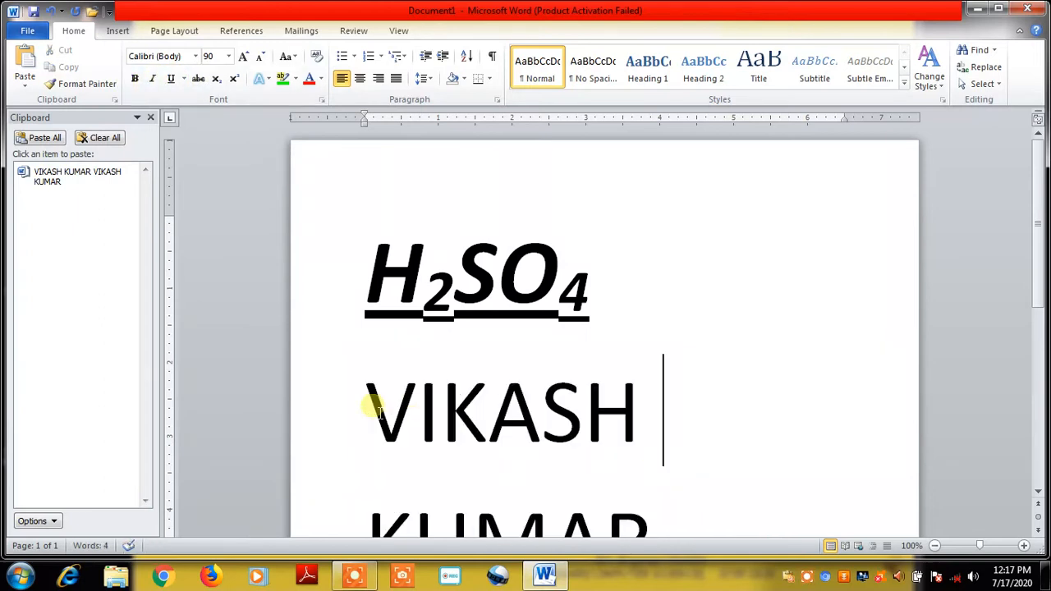
drag(369, 409, 643, 405)
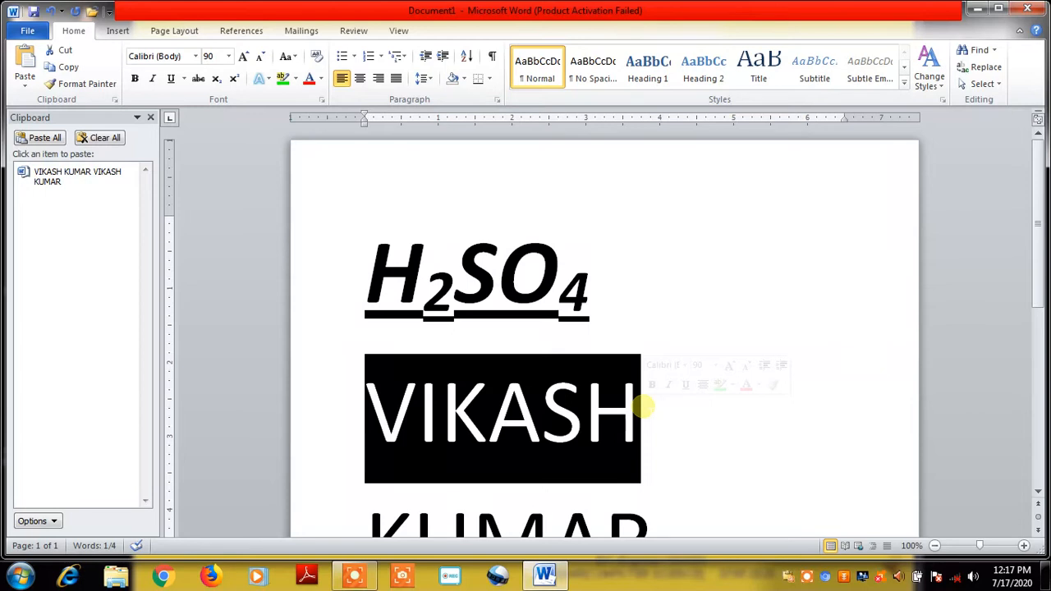
Apply the orange Fill - Accent 6 text effect to the first name and close the Clipboard pane
click(268, 79)
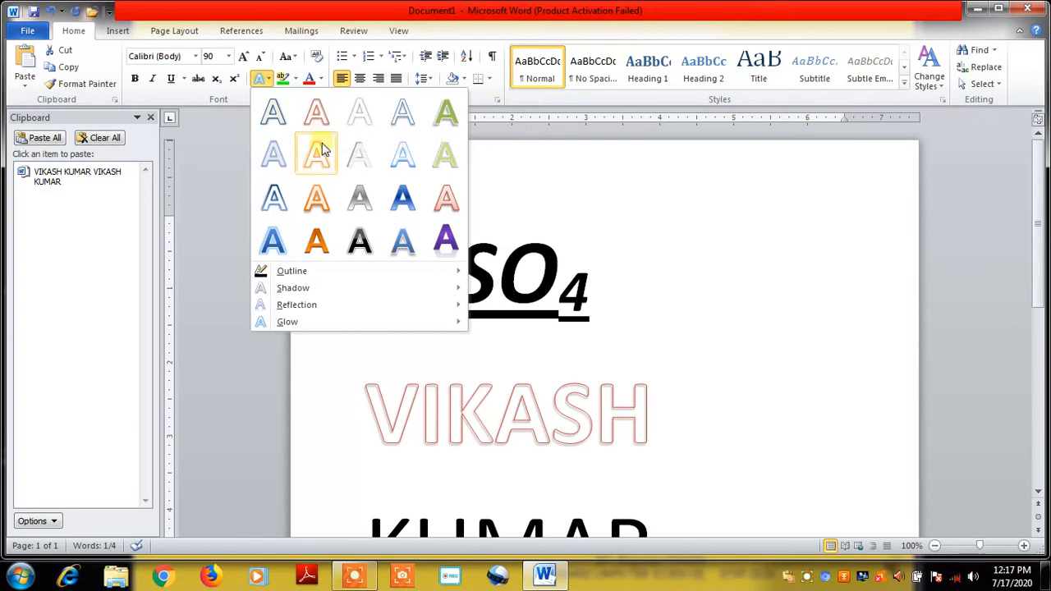
click(319, 205)
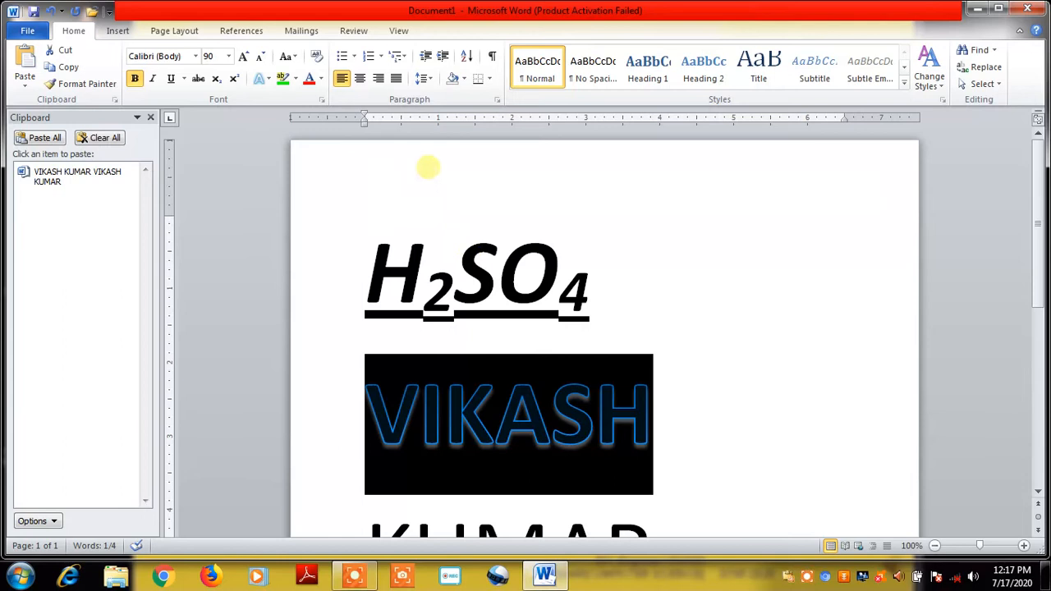
click(715, 296)
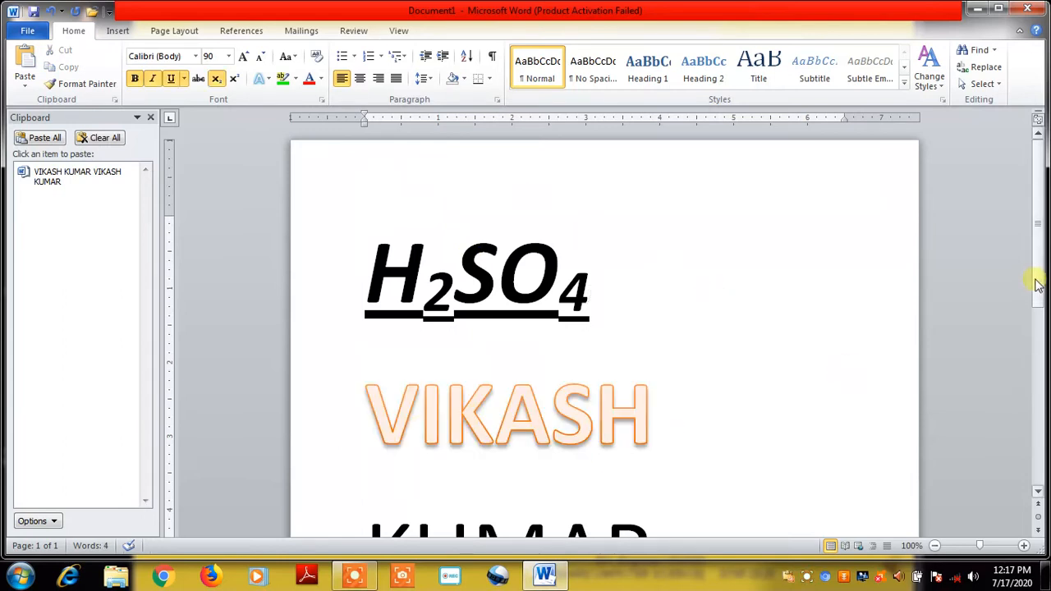
scroll(1036, 284, down, 2)
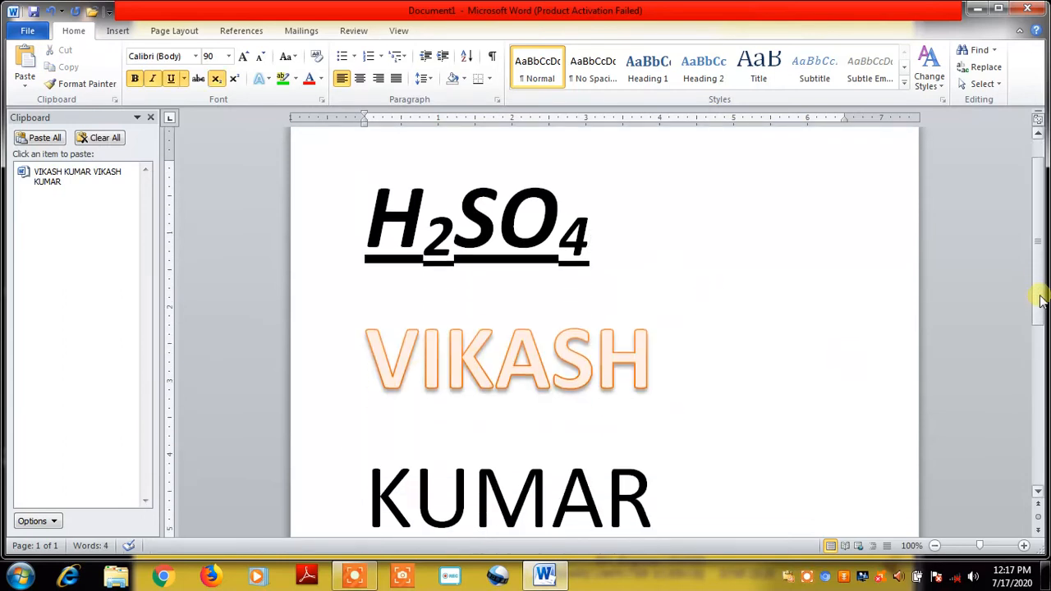
click(148, 118)
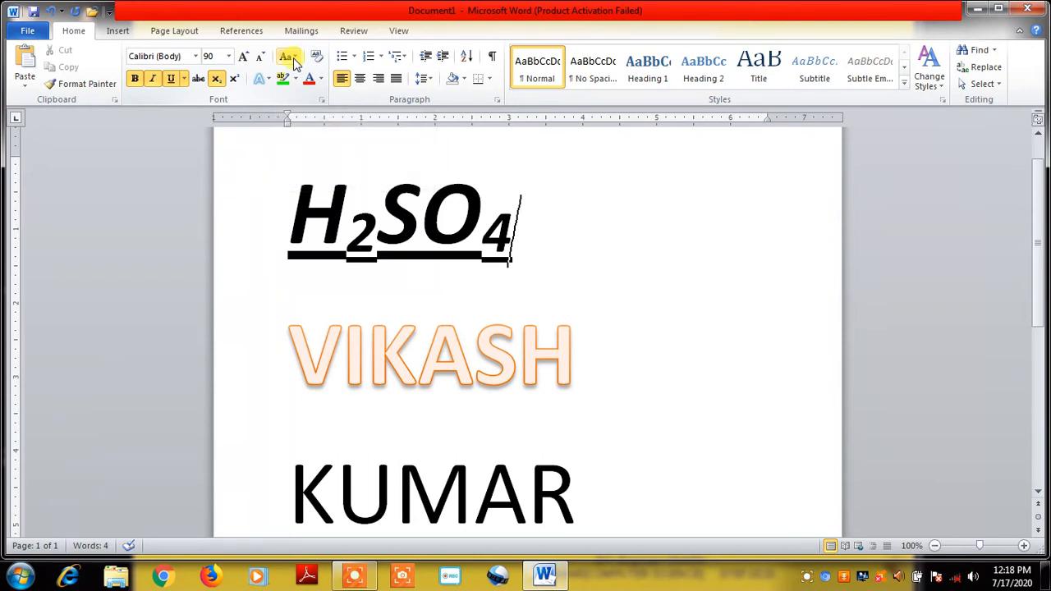
click(294, 59)
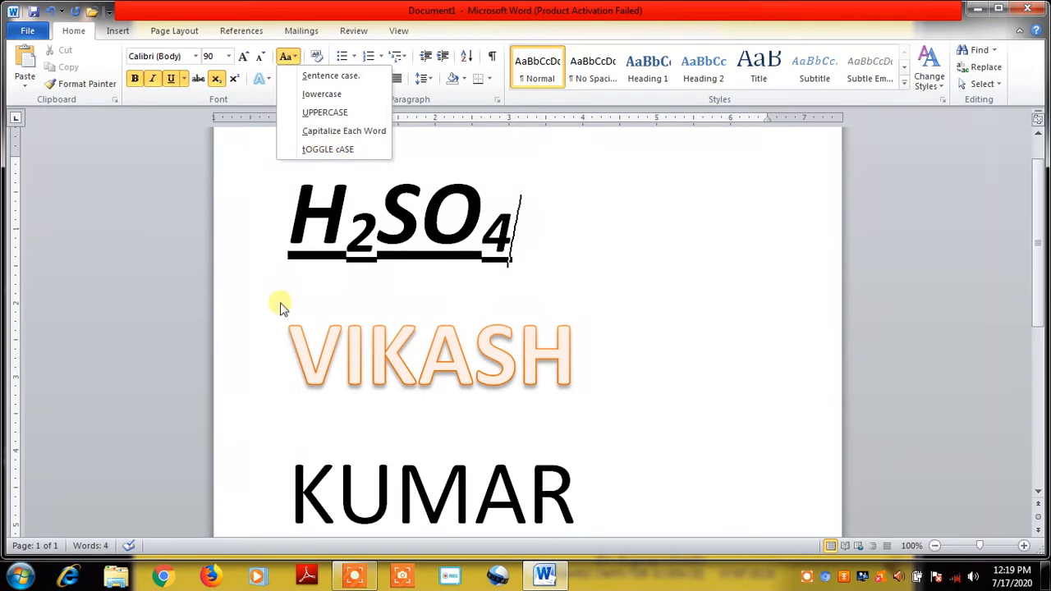
click(287, 335)
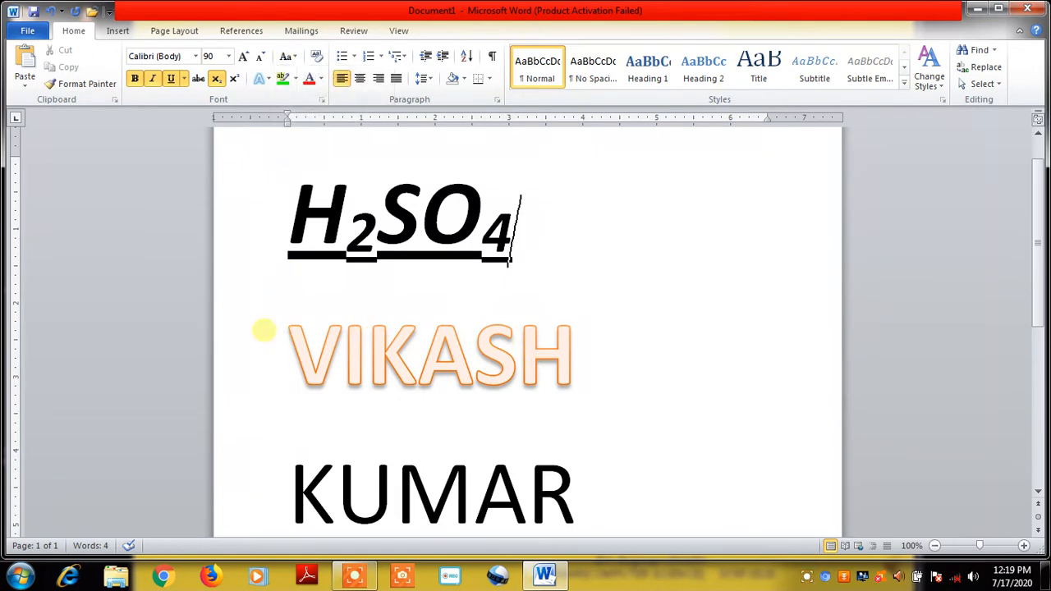
click(291, 346)
drag(293, 349, 623, 367)
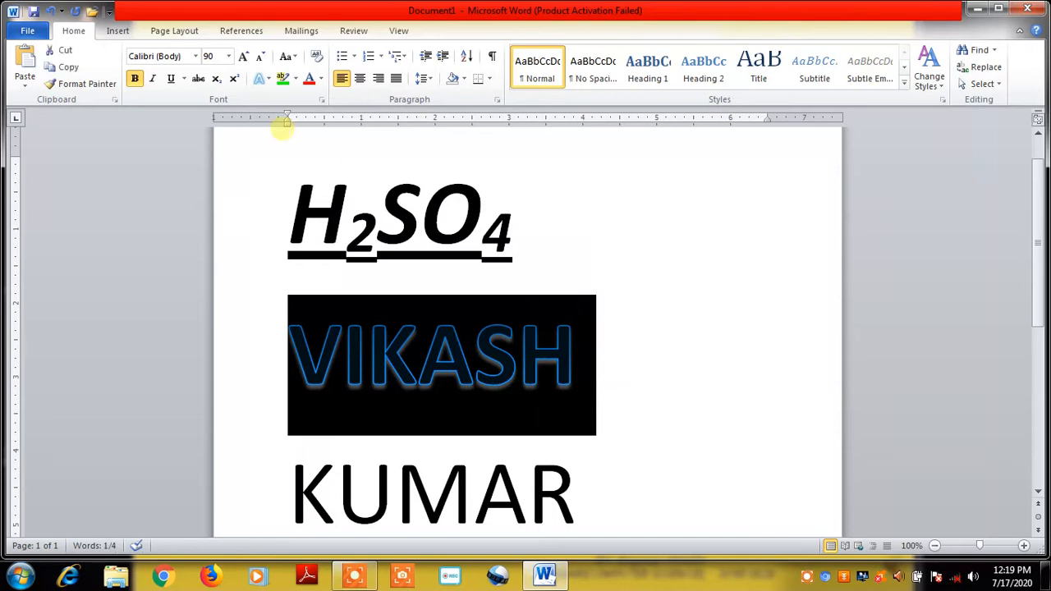
click(290, 58)
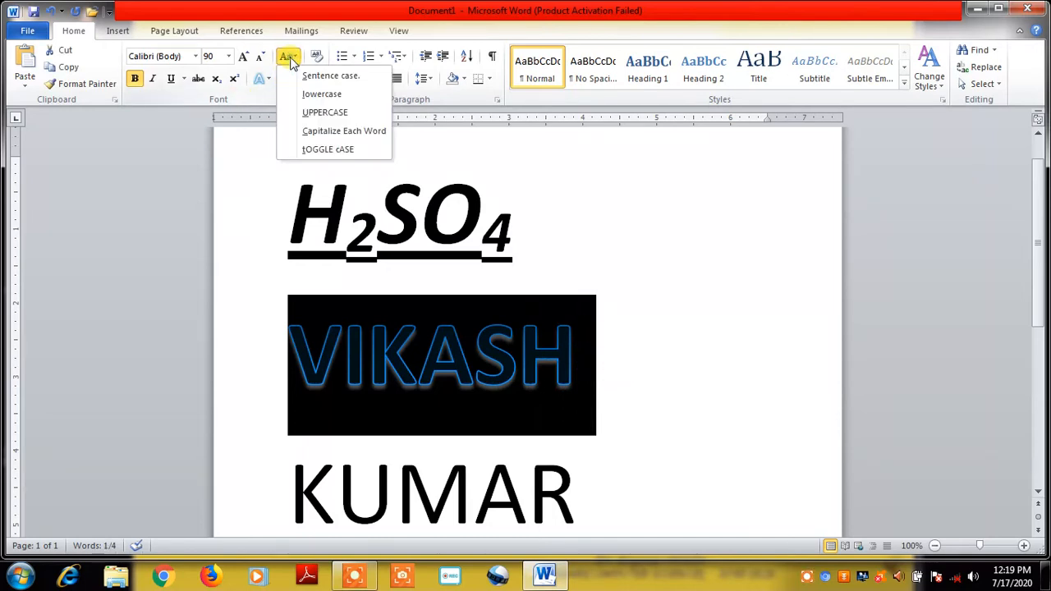
click(313, 94)
click(647, 373)
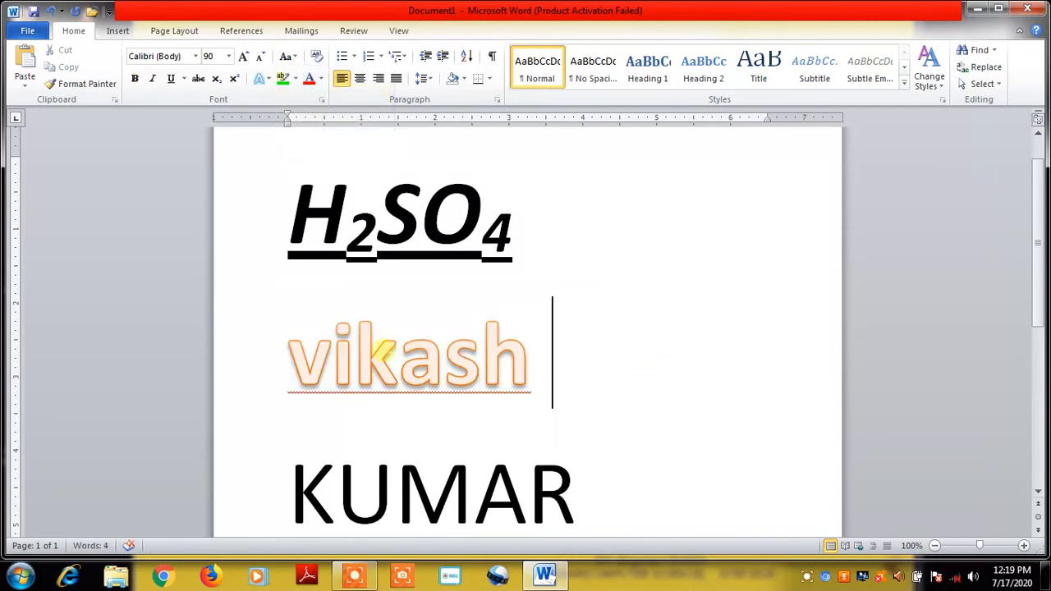
drag(282, 353, 535, 352)
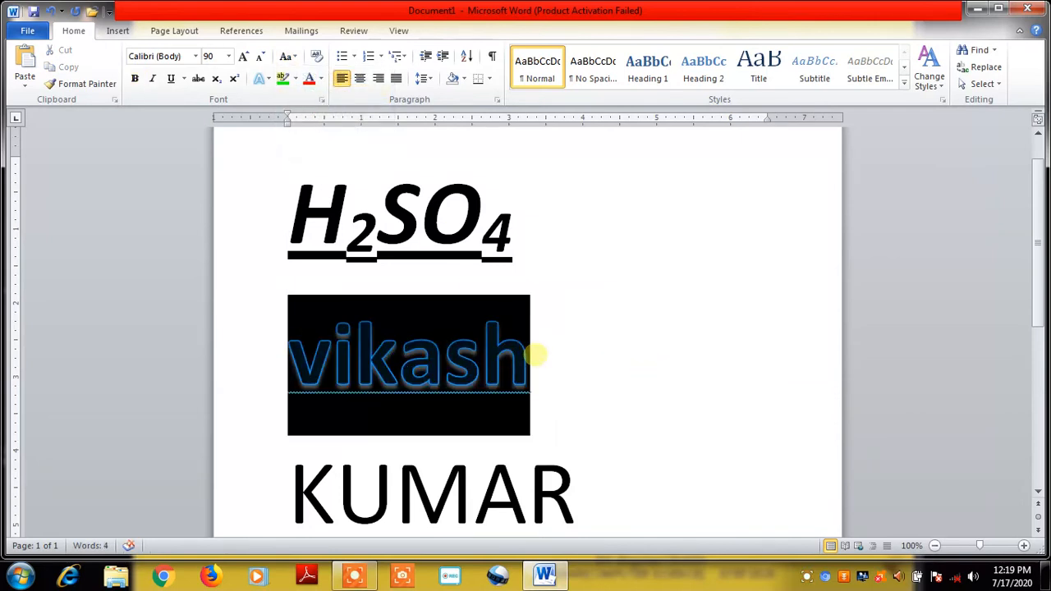
click(287, 56)
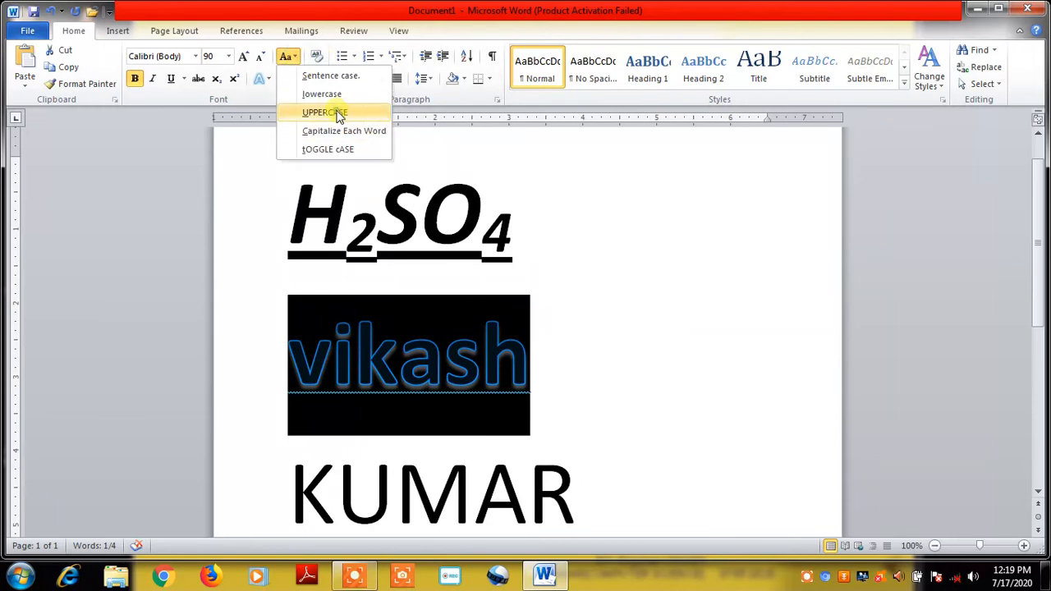
click(343, 113)
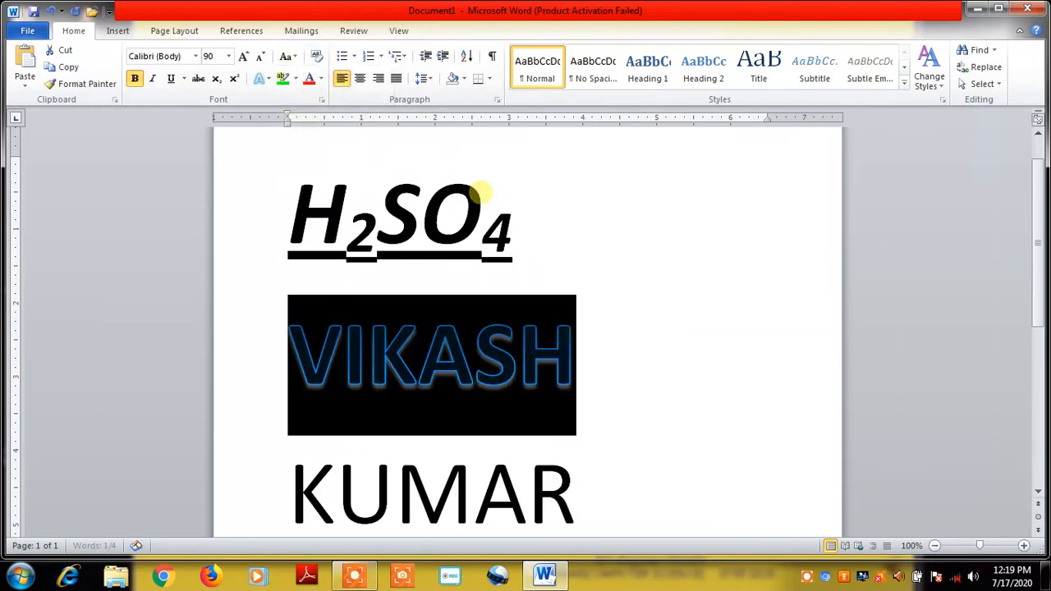
click(289, 56)
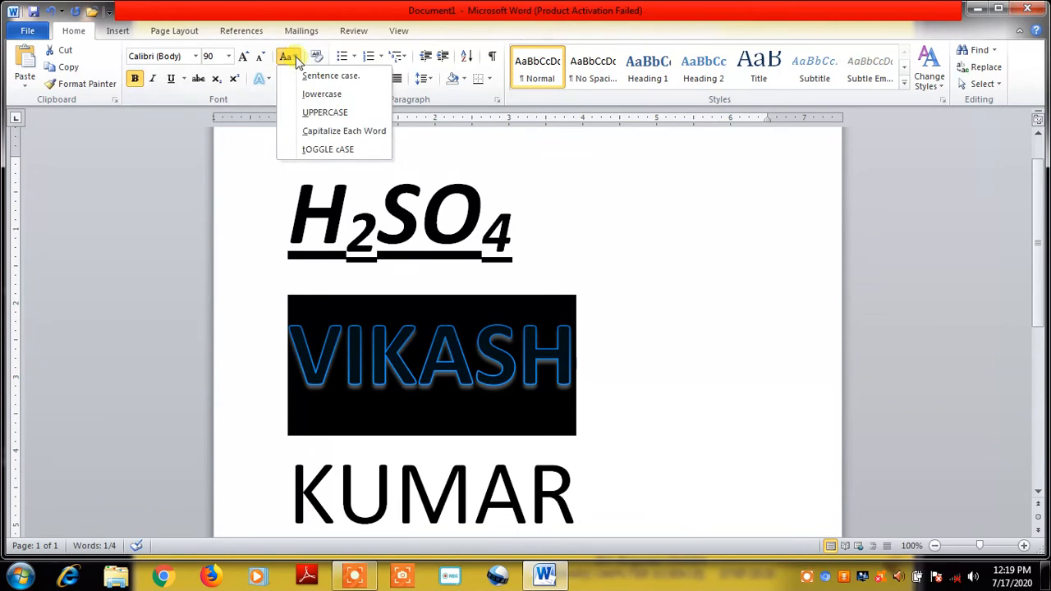
click(353, 134)
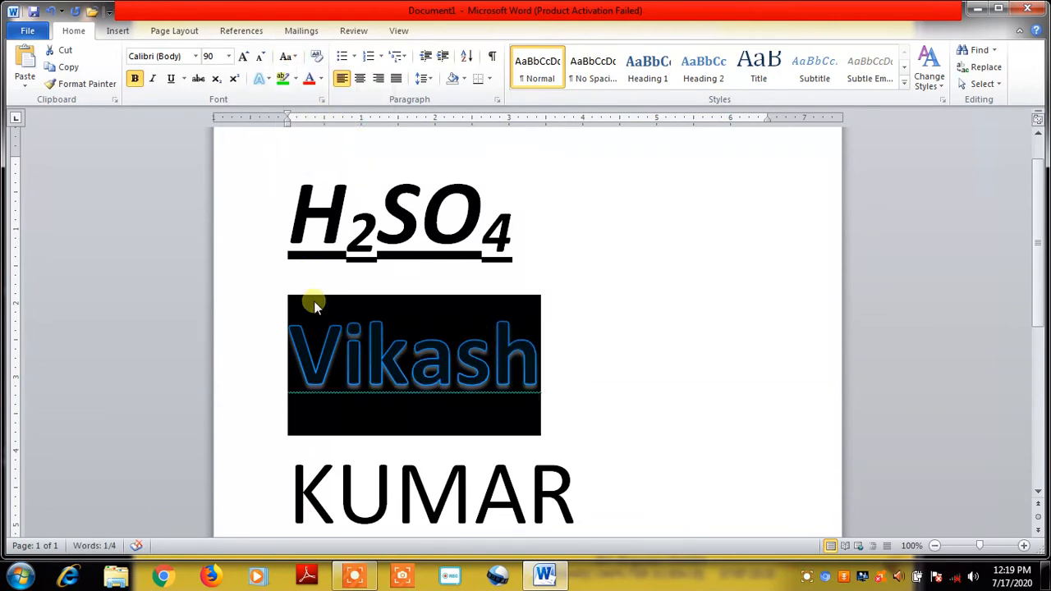
click(302, 57)
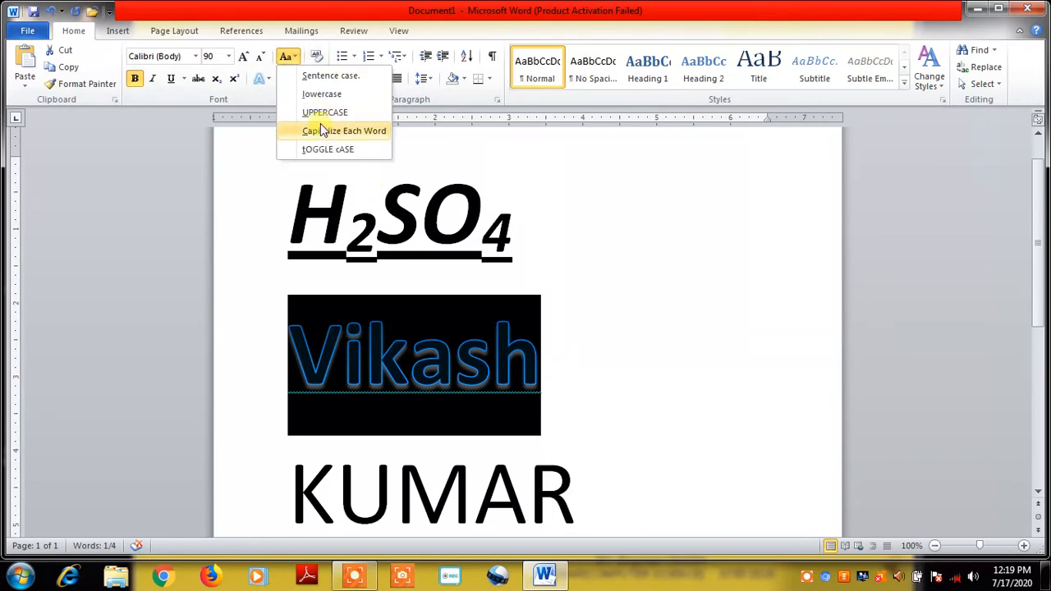
click(337, 76)
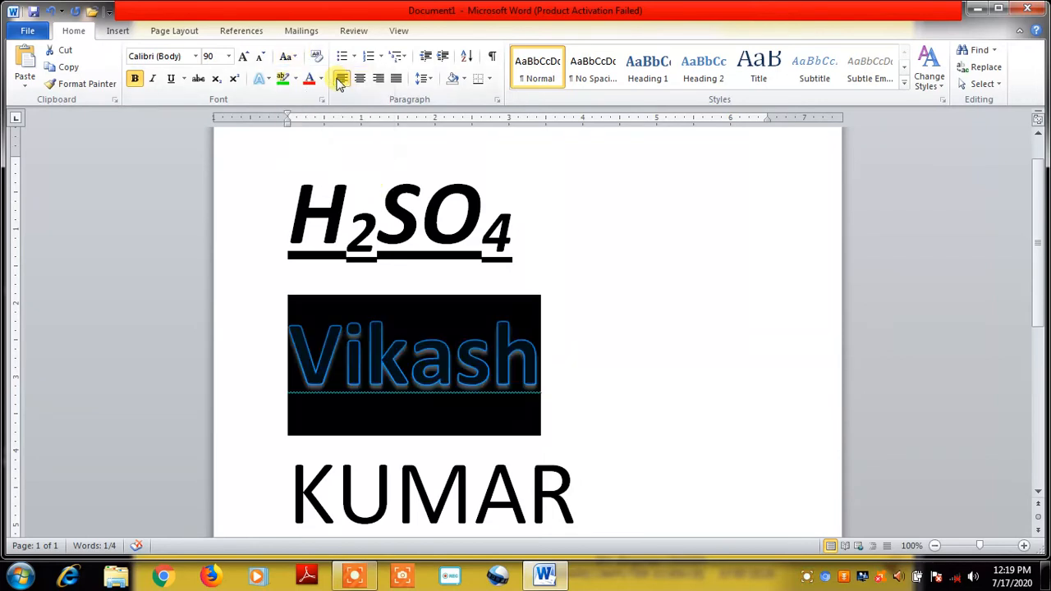
click(294, 57)
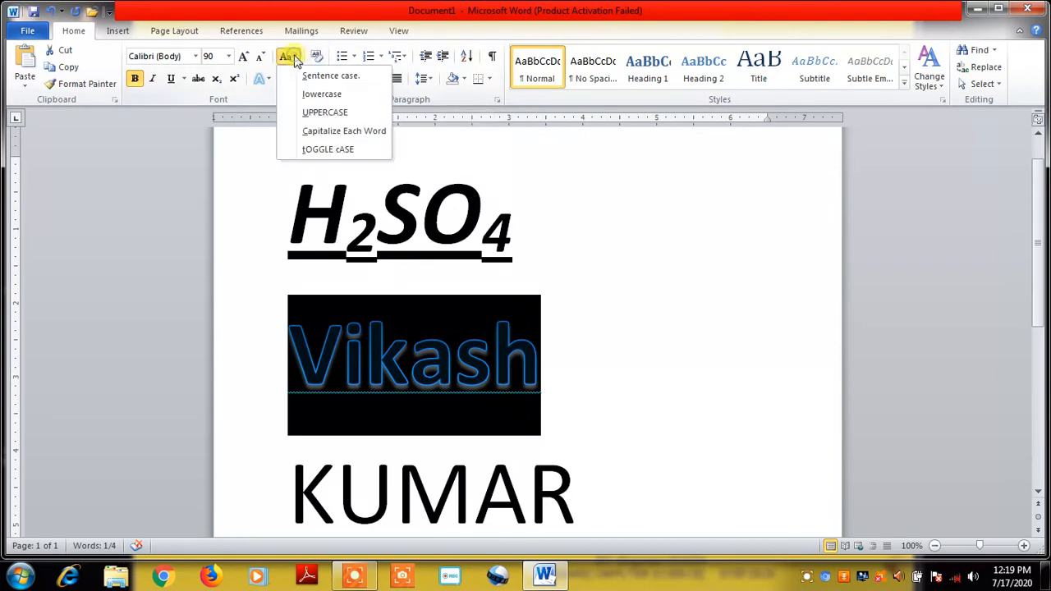
click(345, 150)
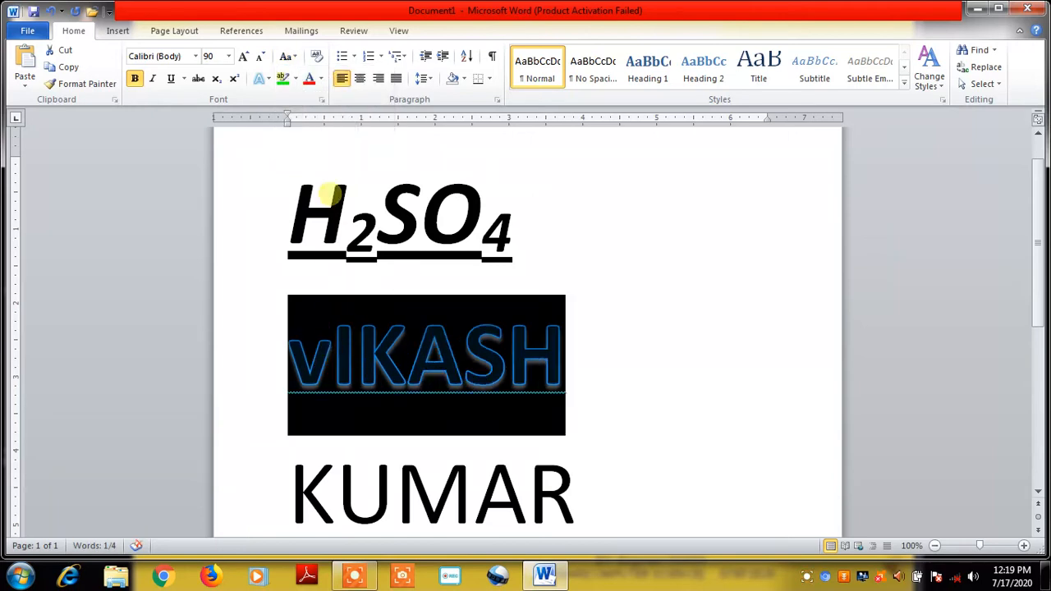
click(287, 55)
click(314, 113)
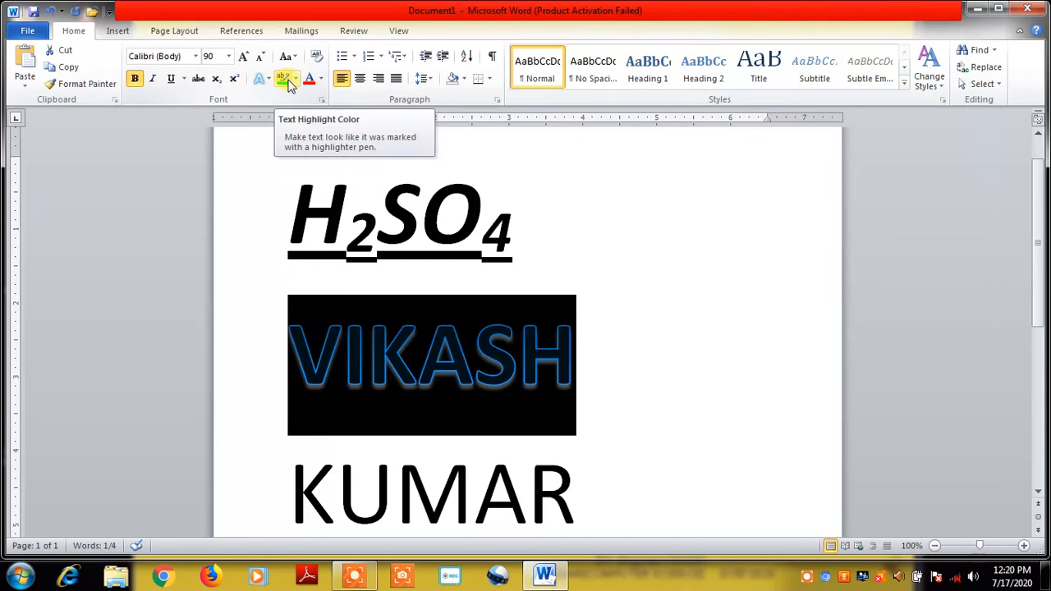
Highlight the first name in green
click(287, 83)
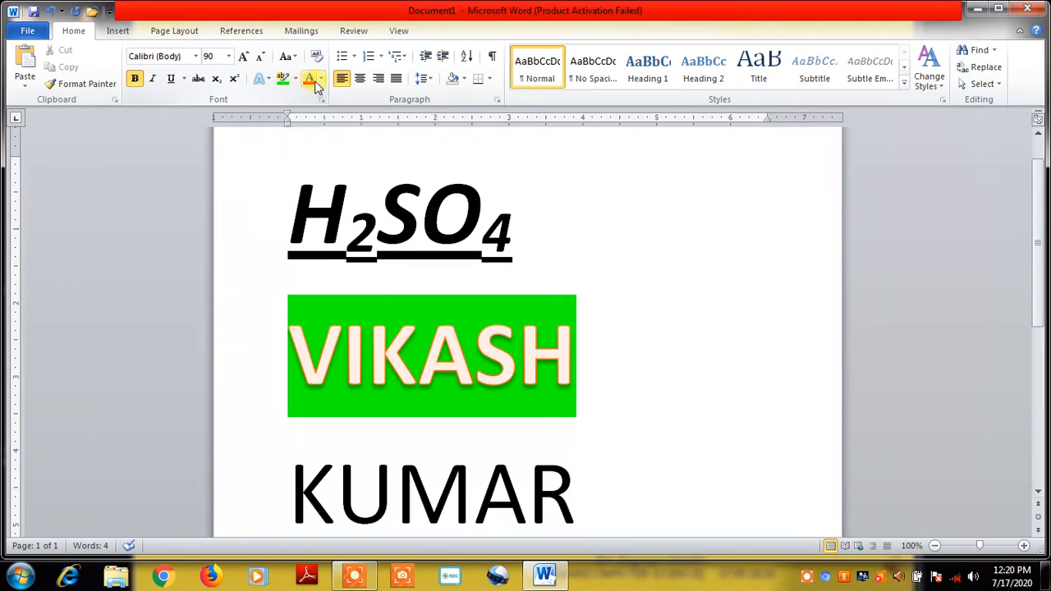
click(321, 82)
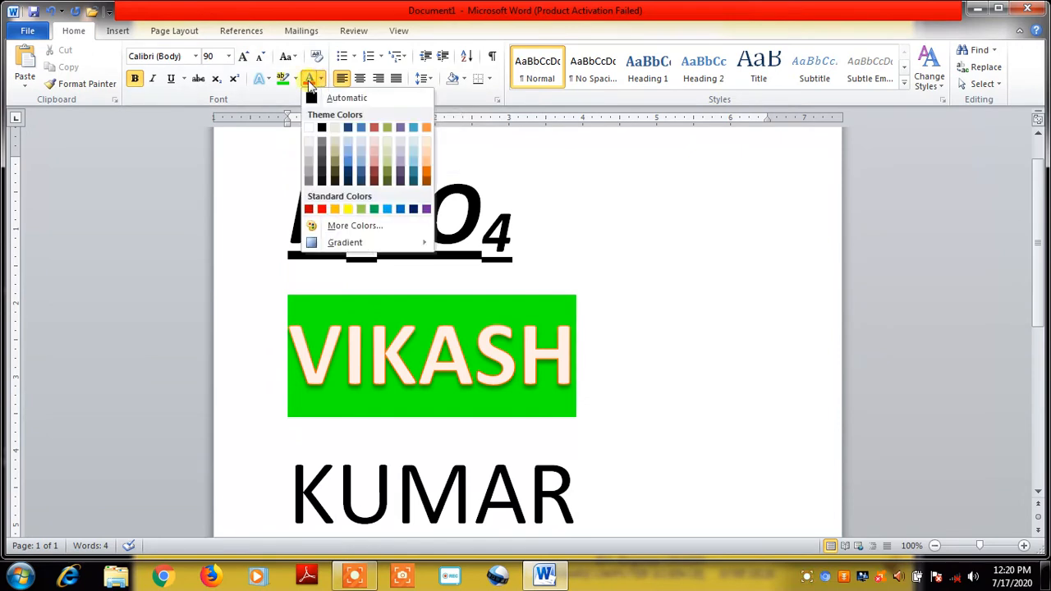
click(247, 173)
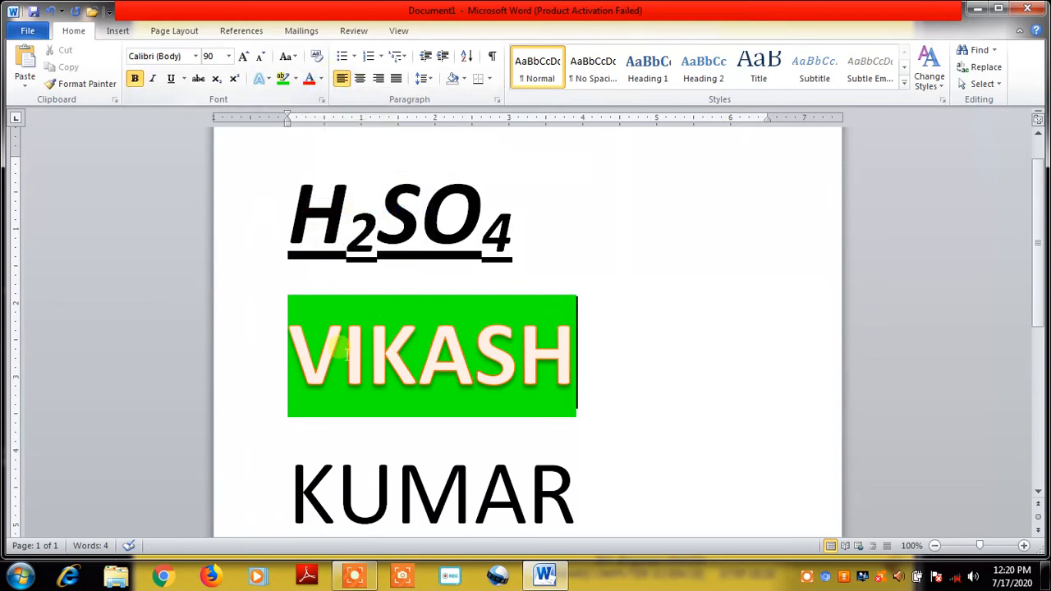
drag(290, 345, 573, 338)
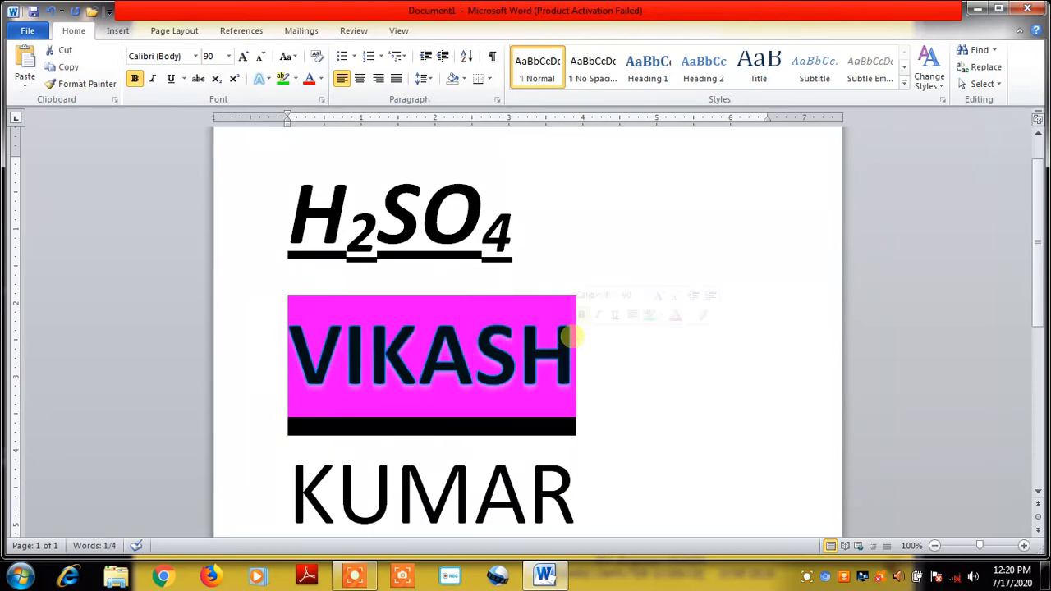
click(539, 216)
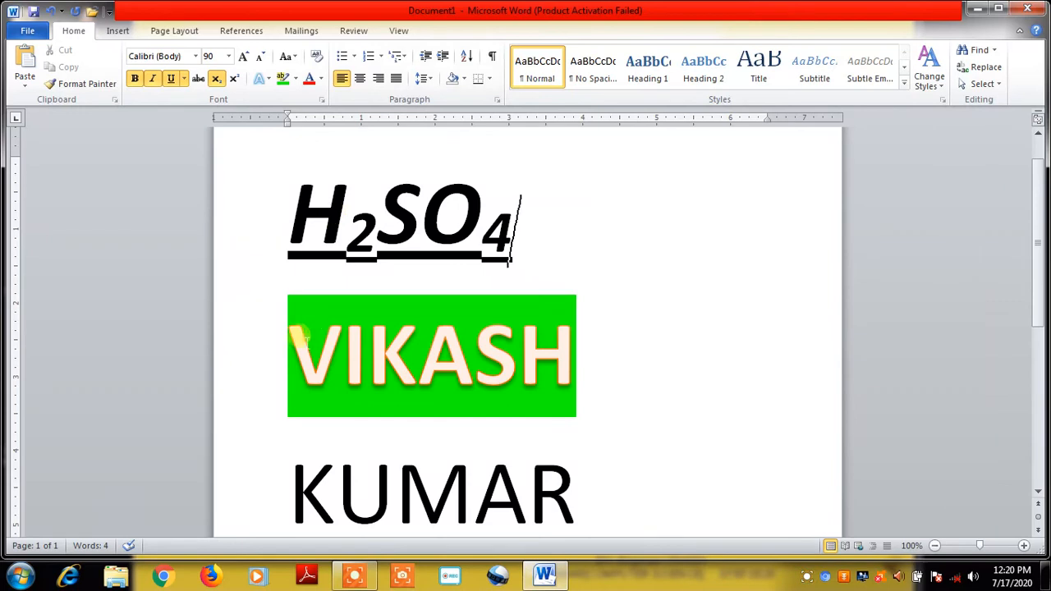
Make the surname red with the Font Color button
drag(281, 466, 582, 456)
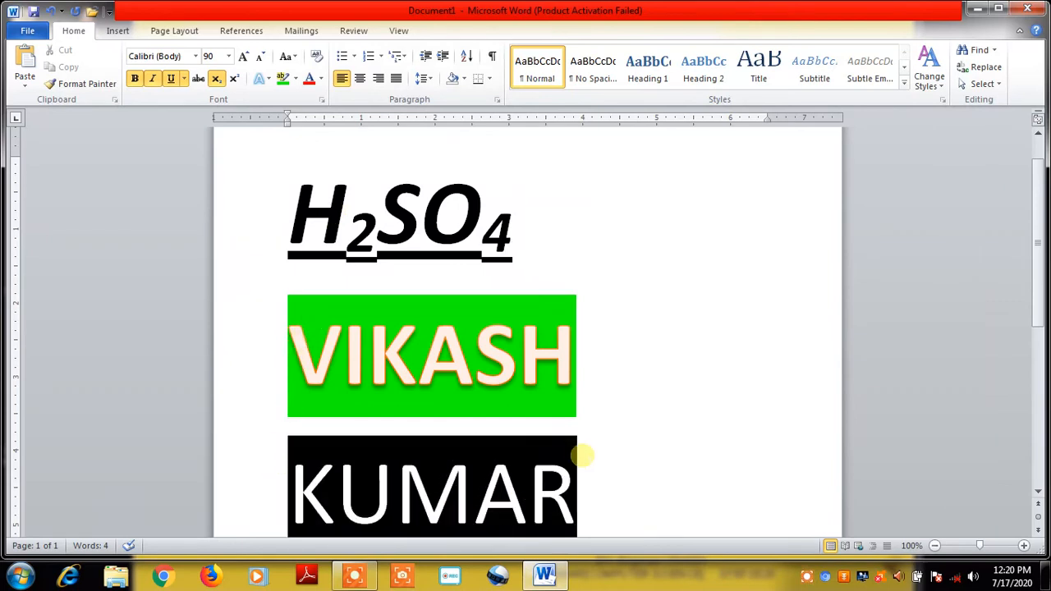
click(310, 81)
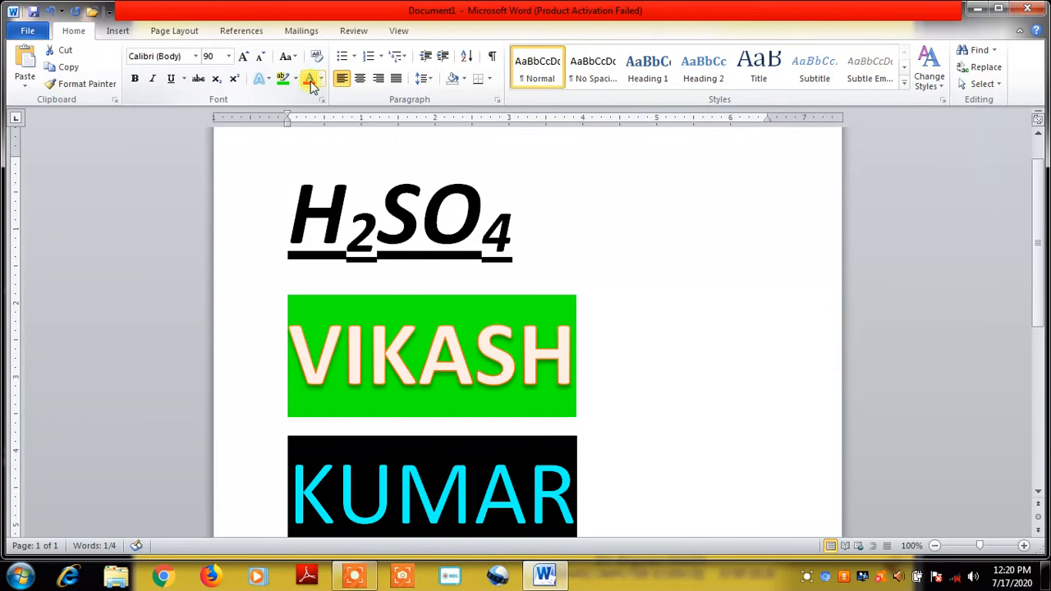
click(713, 418)
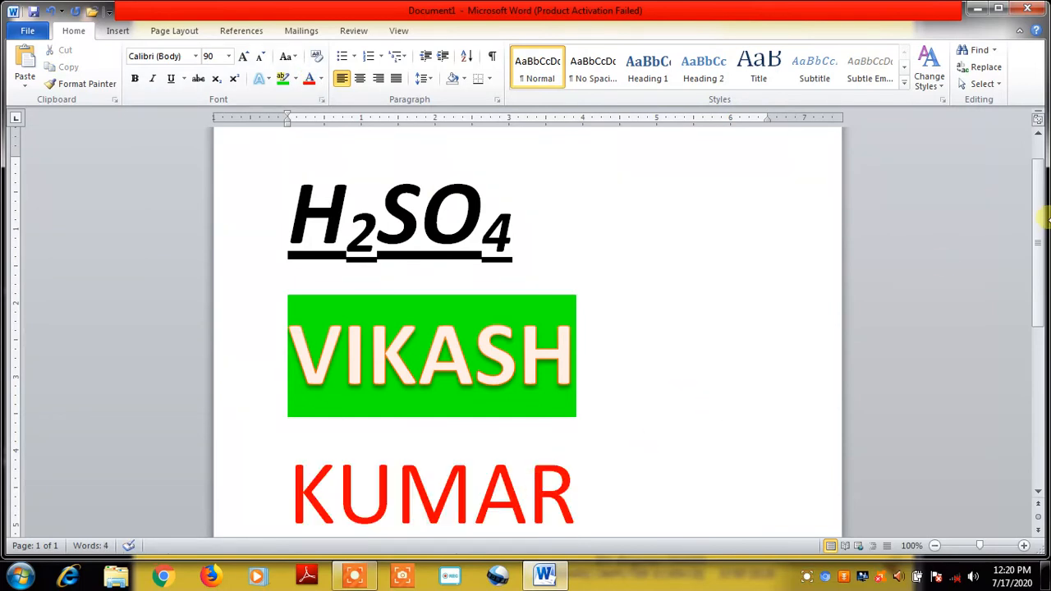
drag(1042, 219, 1040, 247)
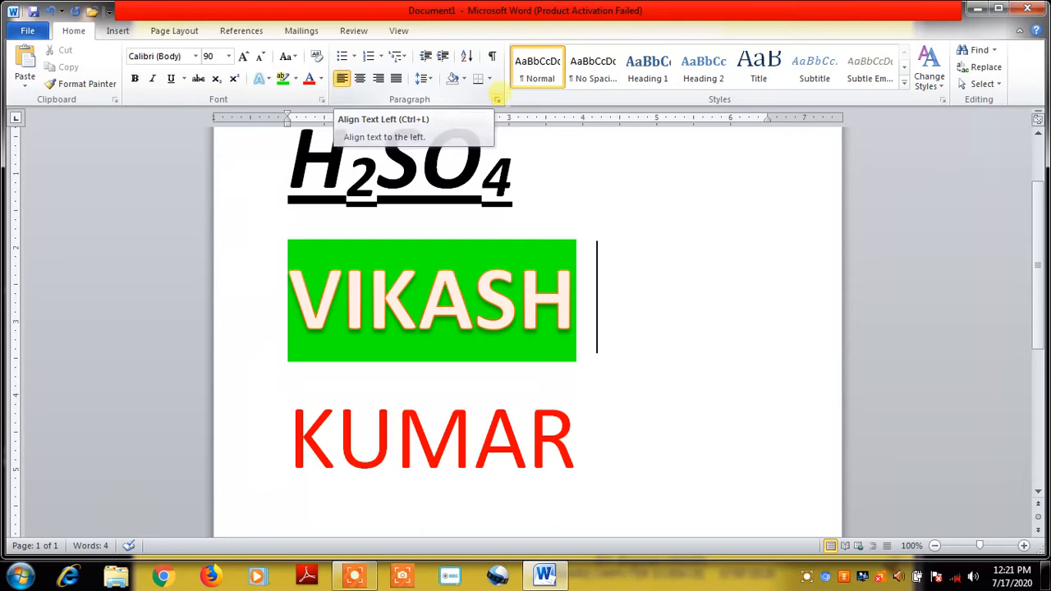
Delete all document text and turn off underline, italic and bold
drag(1049, 302, 1042, 371)
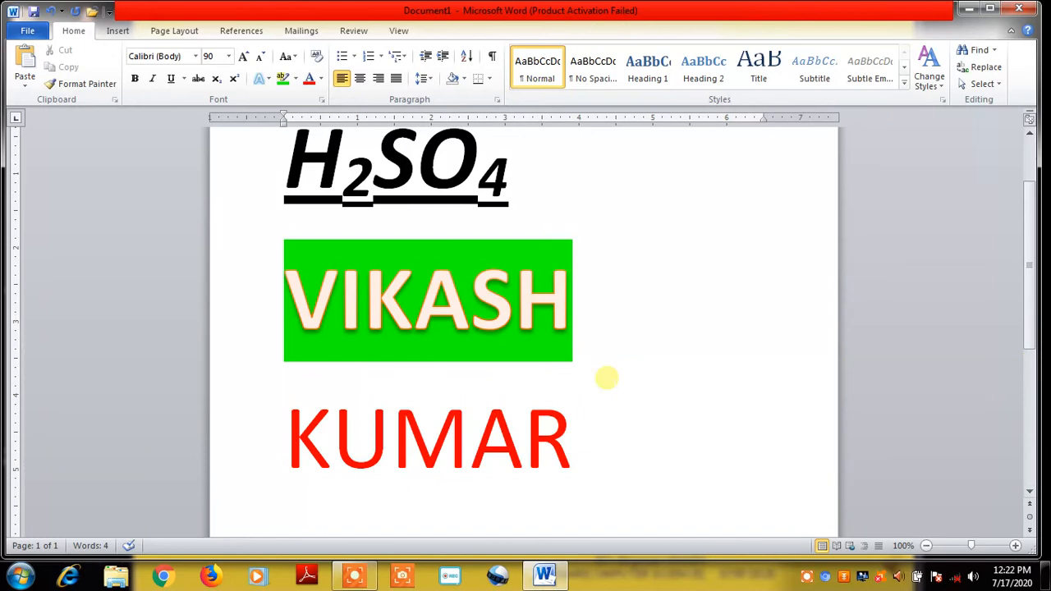
key(ctrl+a)
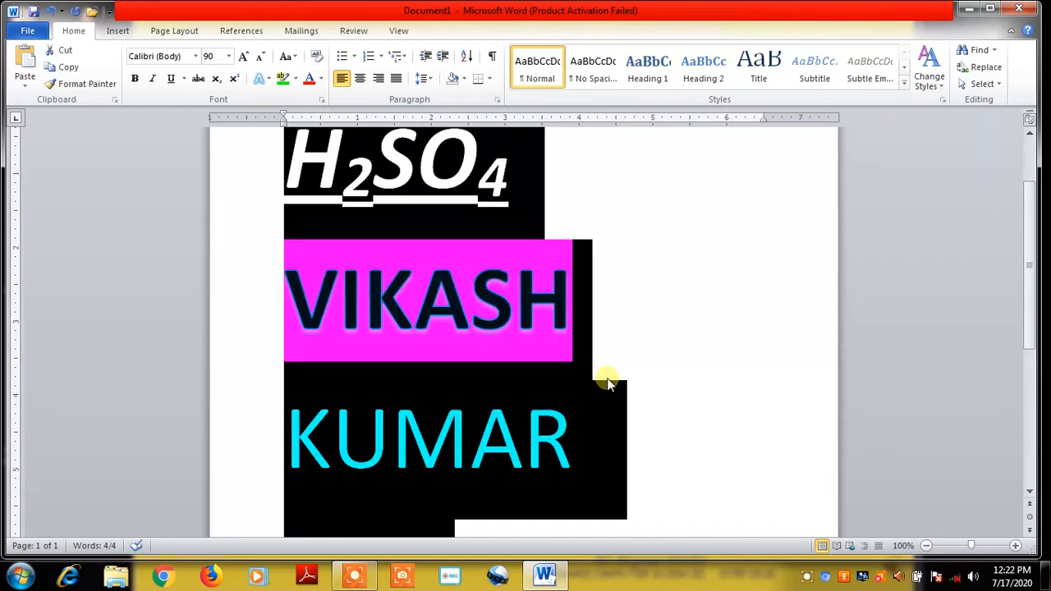
key(Delete)
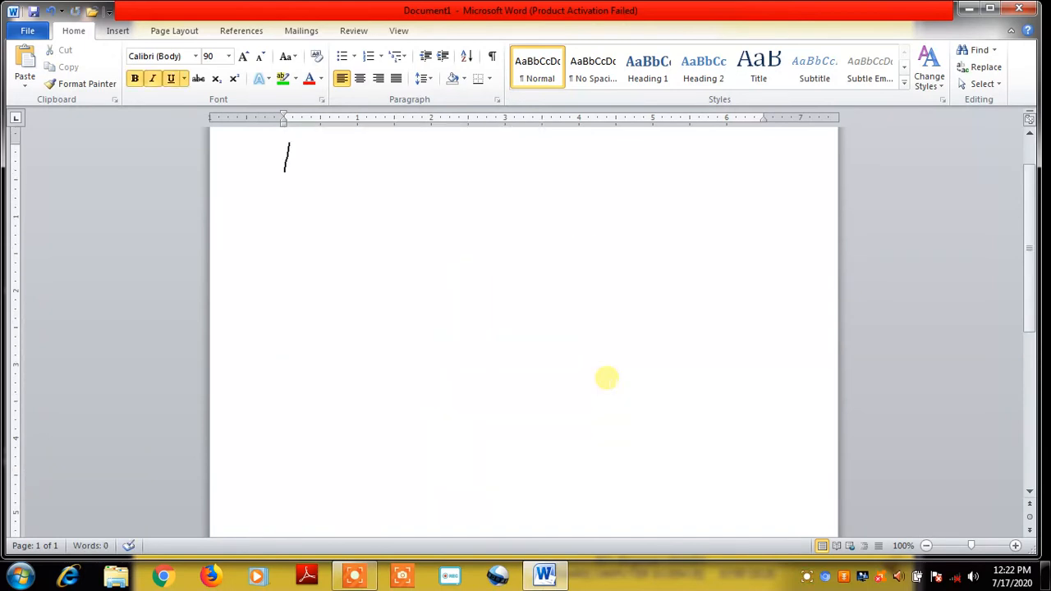
click(169, 78)
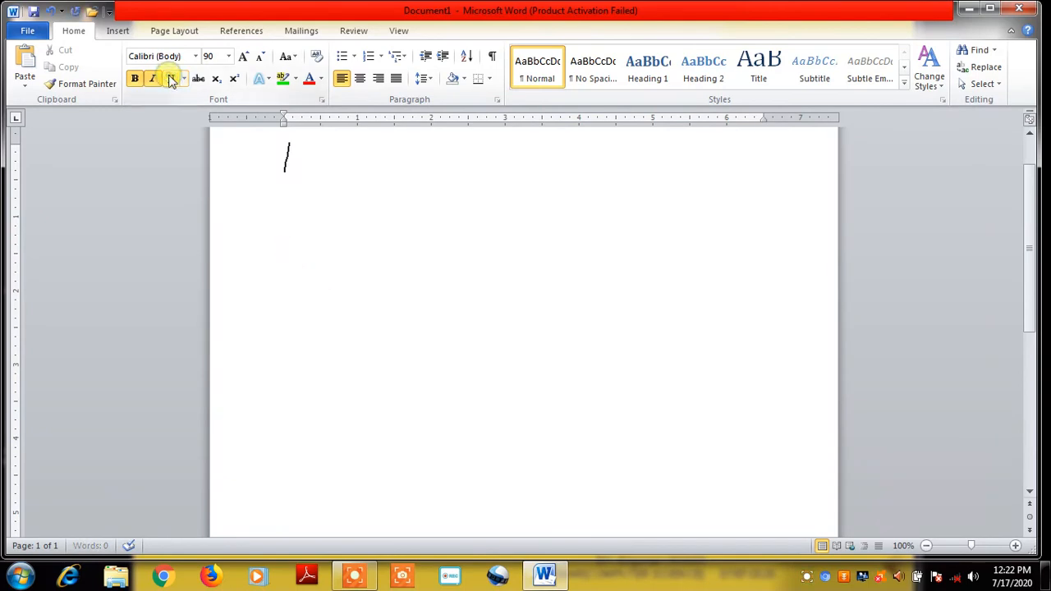
click(151, 78)
click(135, 78)
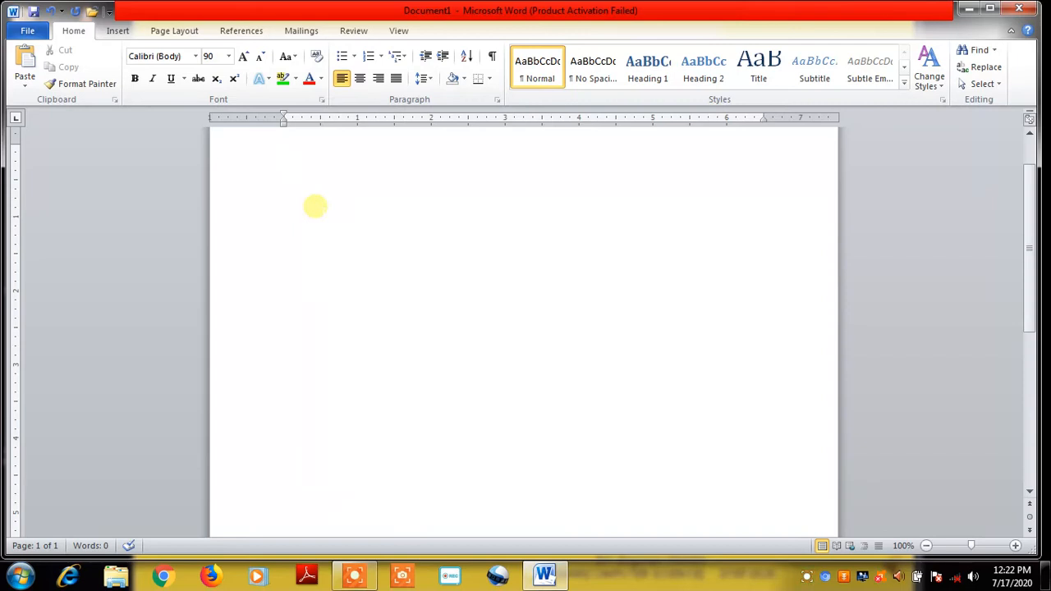
Shrink the font size and select the Font Size box to enter 30
text(=)
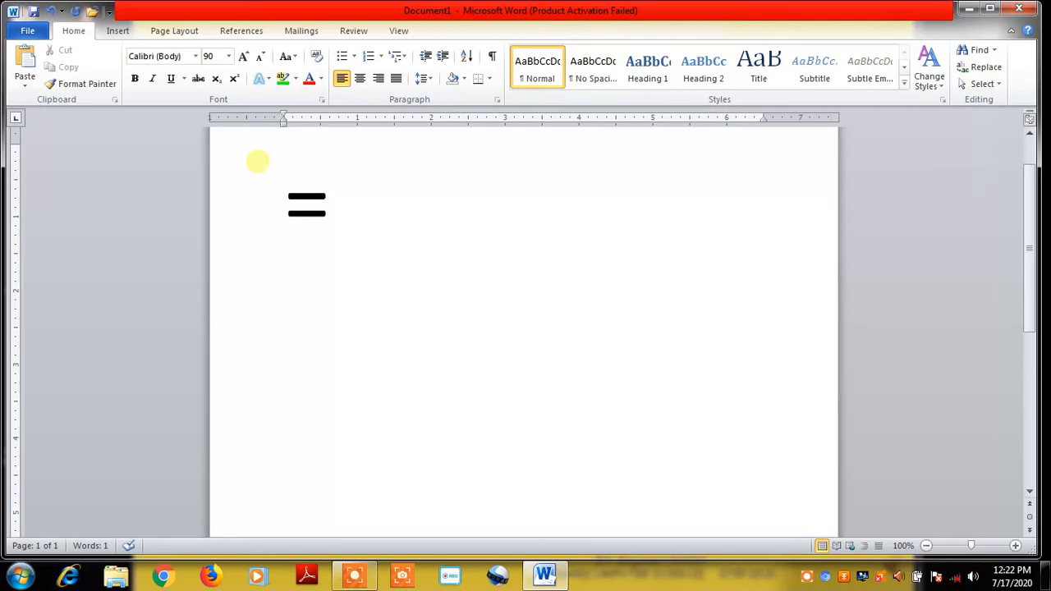
click(258, 57)
click(258, 58)
click(259, 58)
click(259, 58)
click(258, 58)
click(259, 57)
click(259, 58)
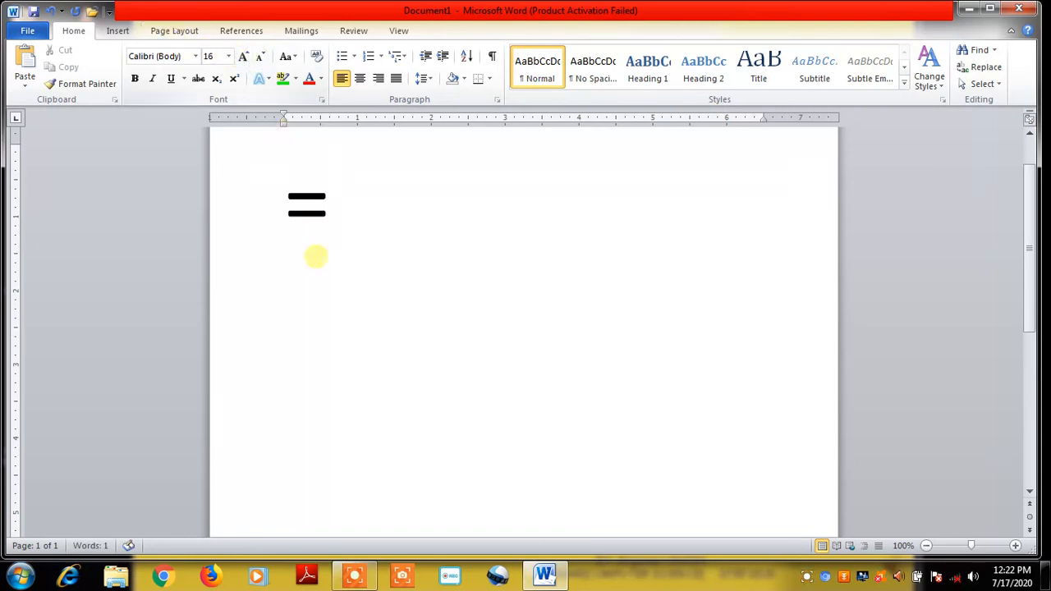
key(BackSpace)
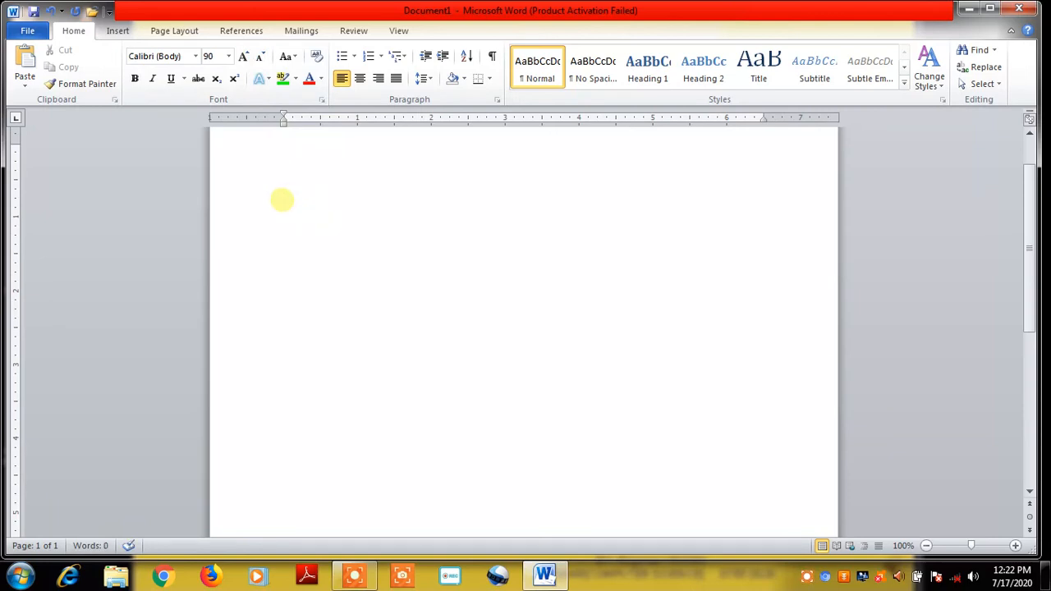
click(210, 56)
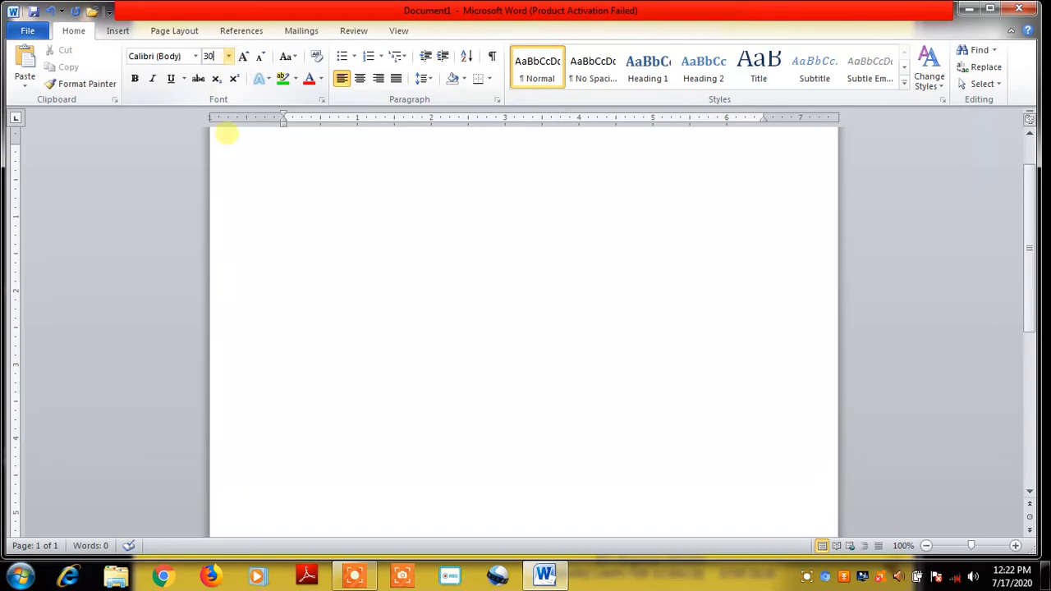
Generate 30 pt sample paragraphs with =RAND()
click(340, 197)
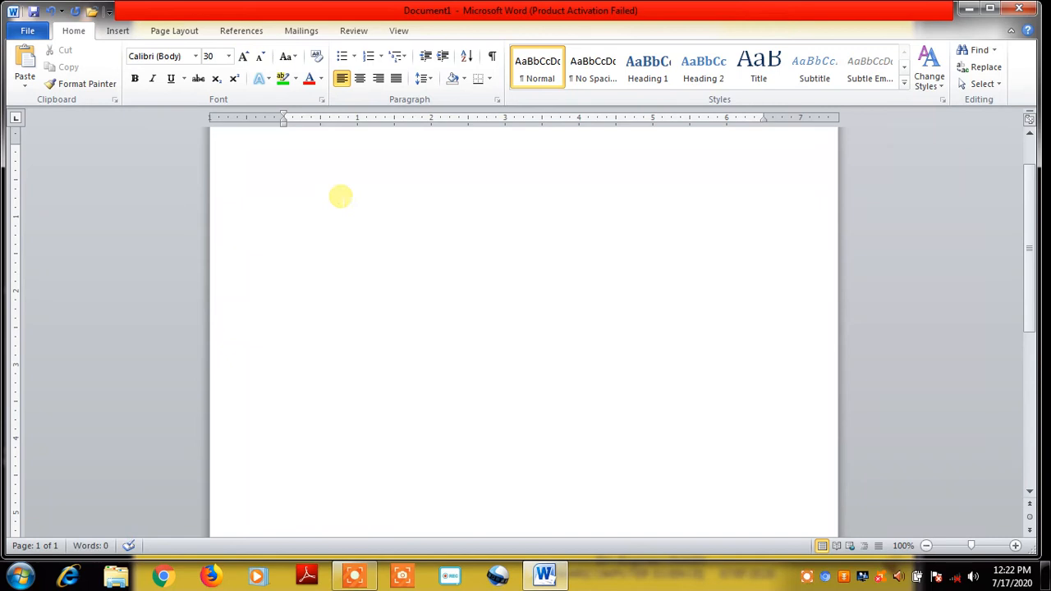
text(=RA)
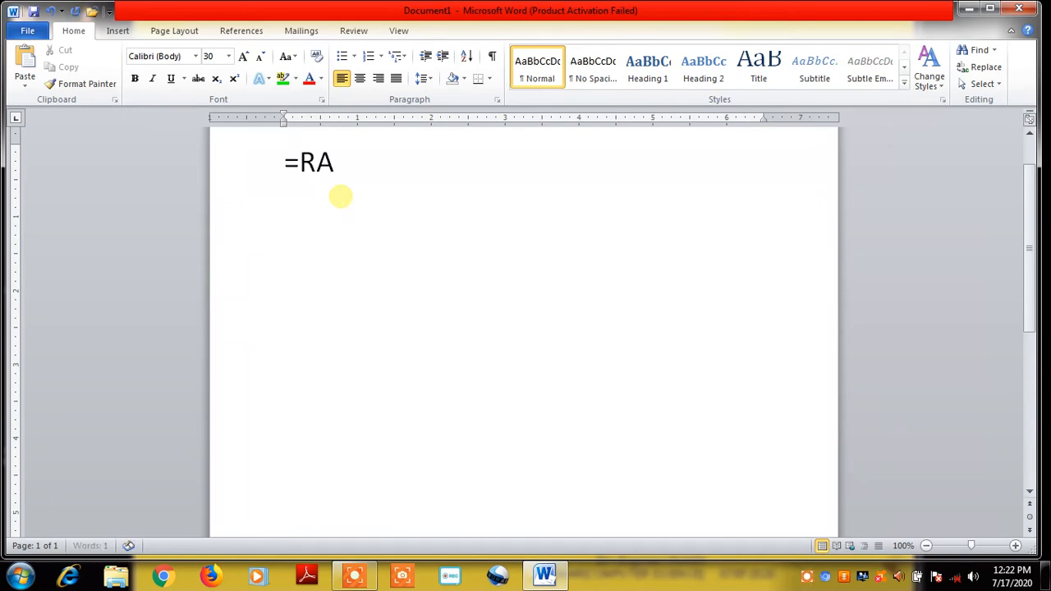
text(ND())
key(Return)
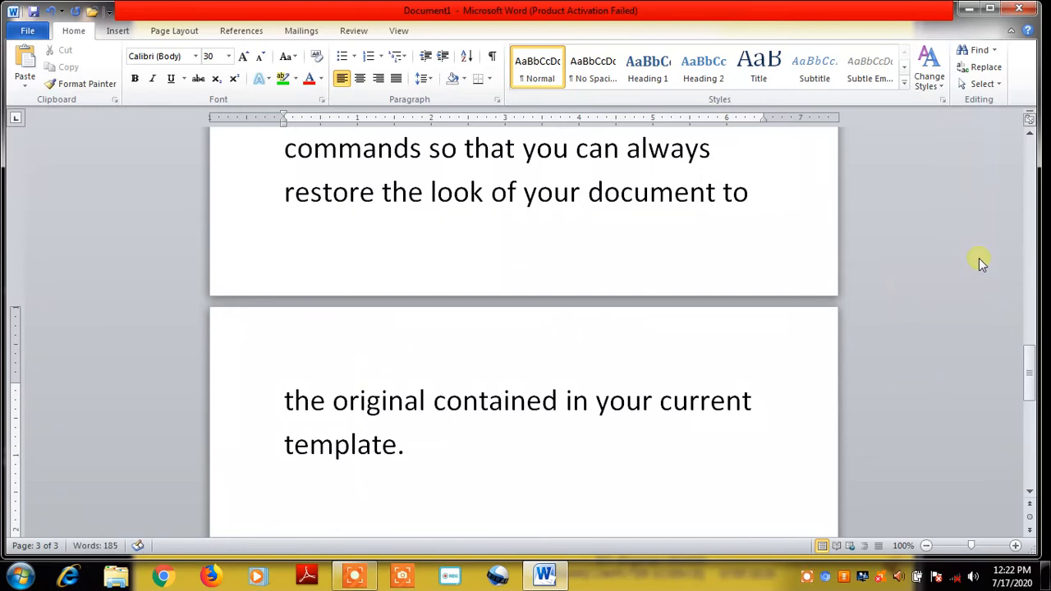
Scroll back up to the top of page 1
click(1031, 137)
click(1031, 136)
click(1031, 136)
click(1031, 136)
click(1031, 137)
click(1031, 137)
click(1030, 137)
click(1031, 137)
click(1030, 136)
click(1031, 136)
click(1031, 136)
drag(1033, 246, 1032, 148)
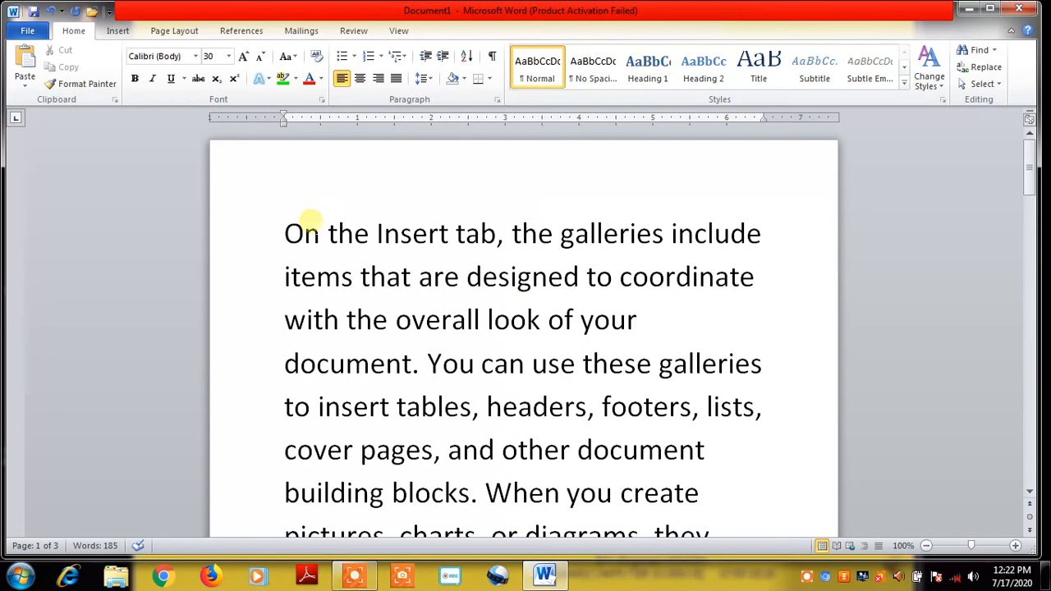
Set all the sample text to 24 pt and return the cursor before 'On'
click(293, 236)
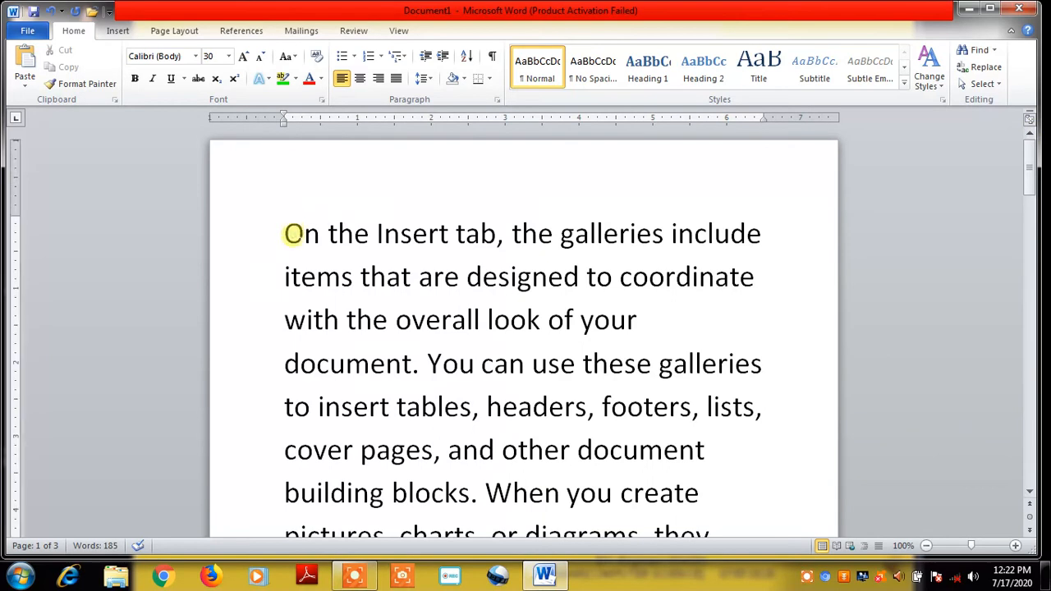
key(ctrl+a)
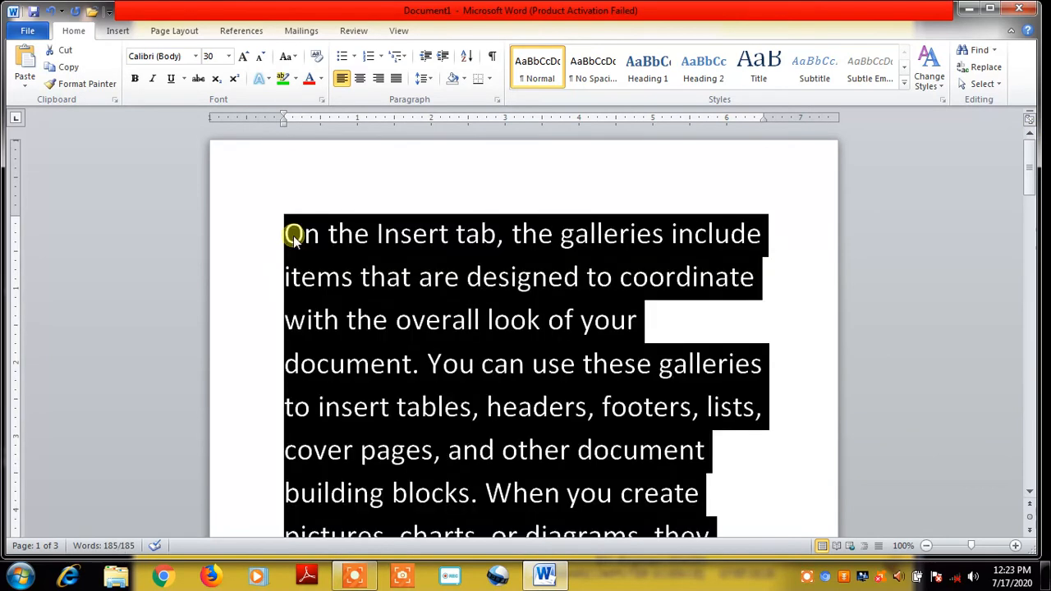
click(229, 57)
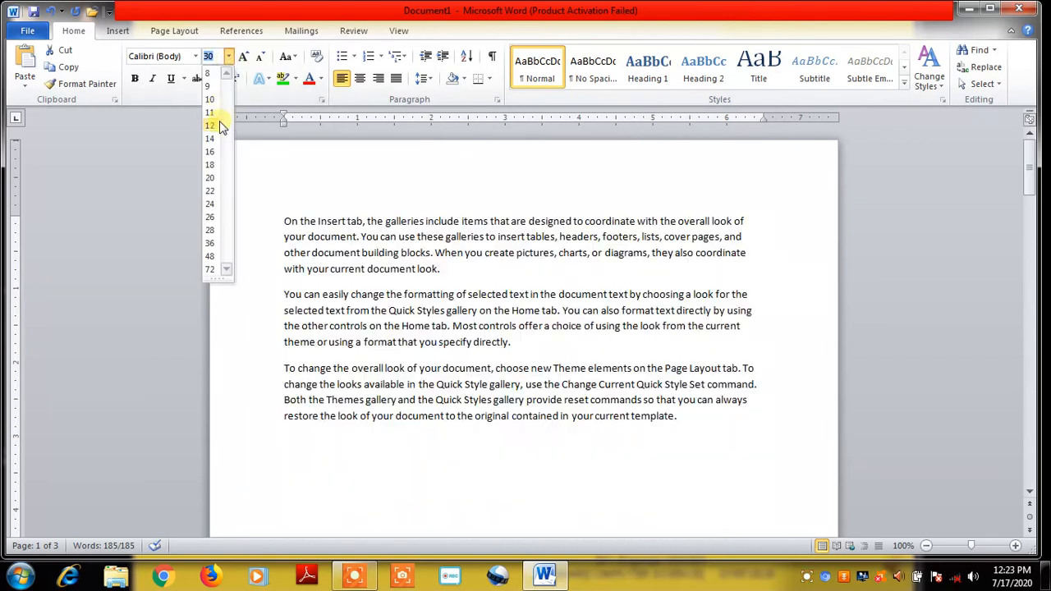
click(211, 204)
click(365, 174)
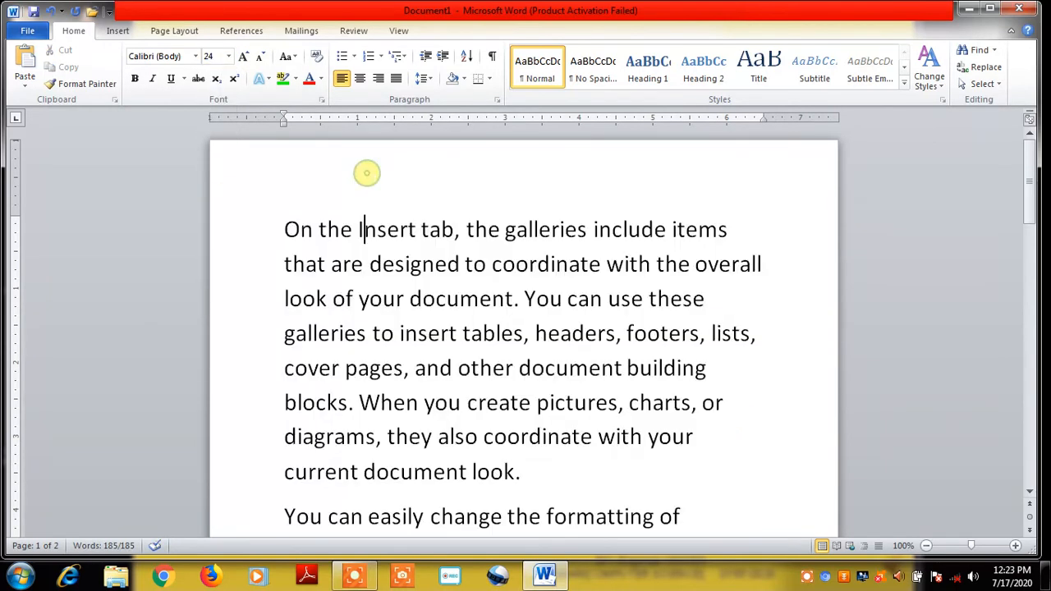
click(279, 228)
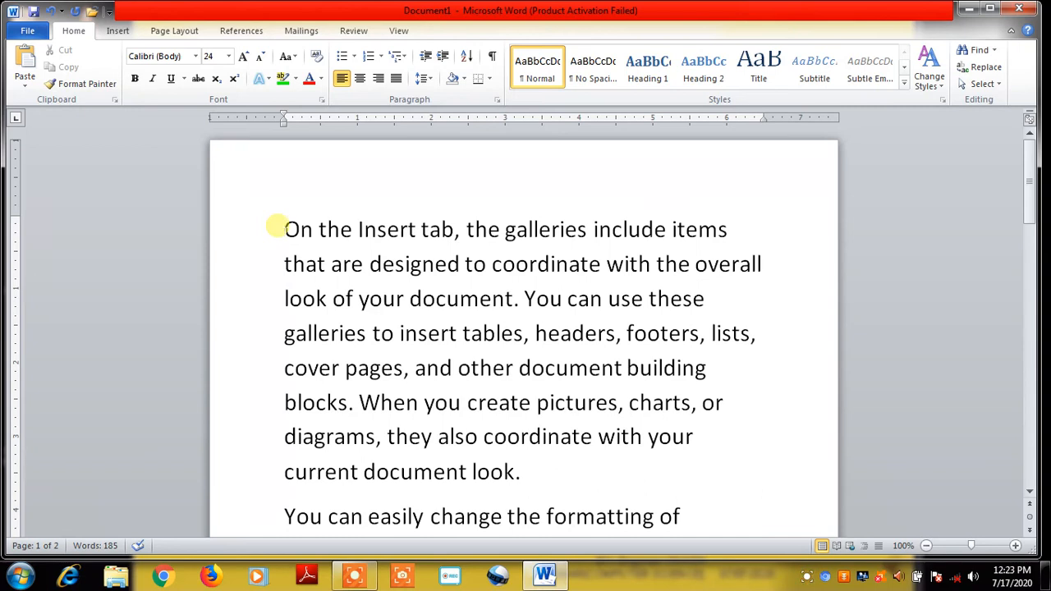
Open the Bullets, then Numbering dropdown to preview the '1)' numbering style
click(354, 60)
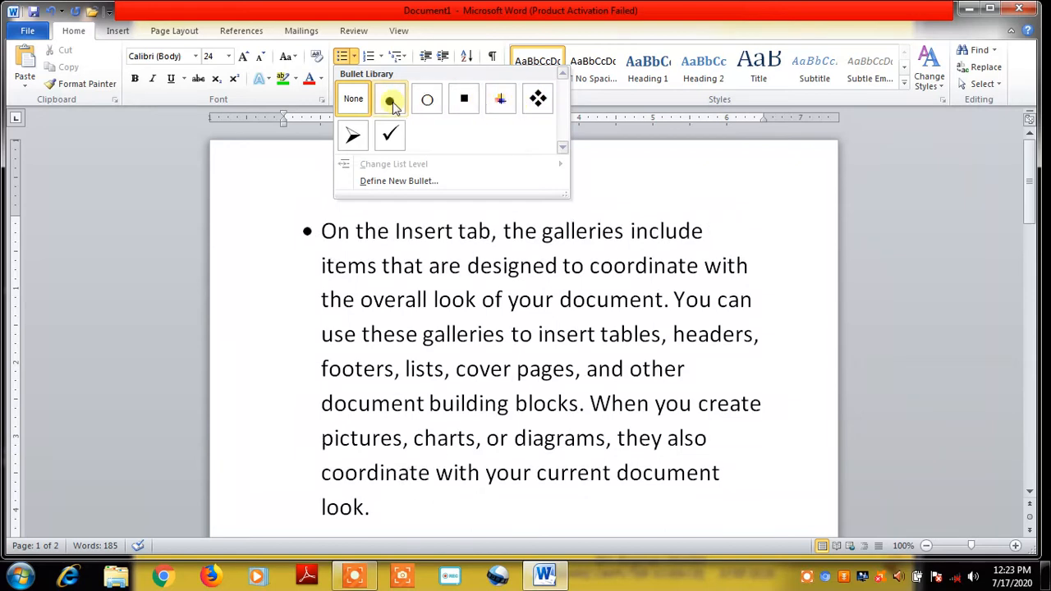
click(381, 57)
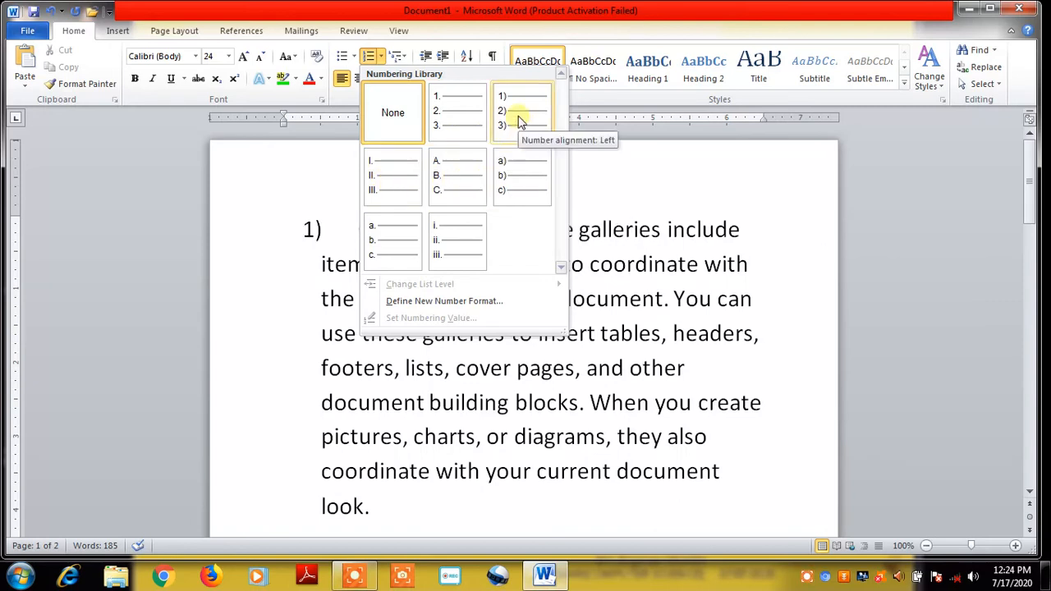
Try the current list and the 1) a) i) numbering on the first paragraph, then remove the numbering
click(398, 57)
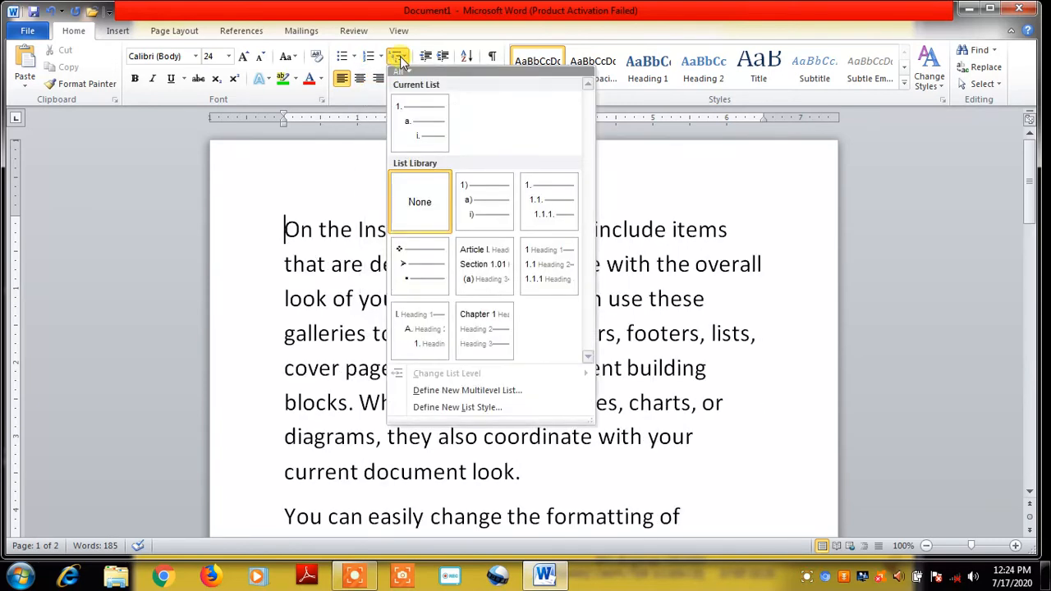
click(423, 137)
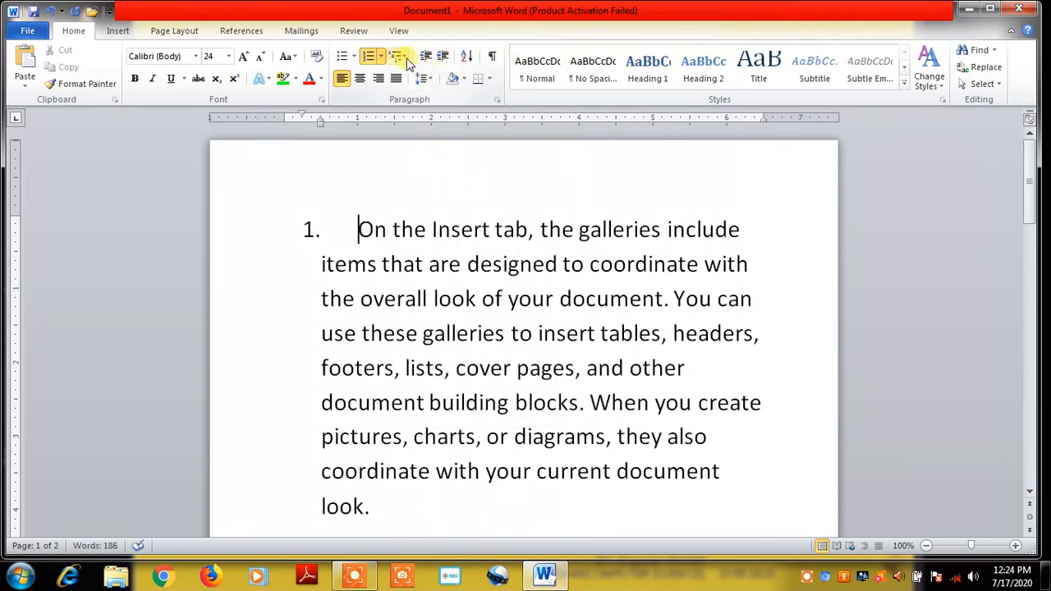
click(403, 55)
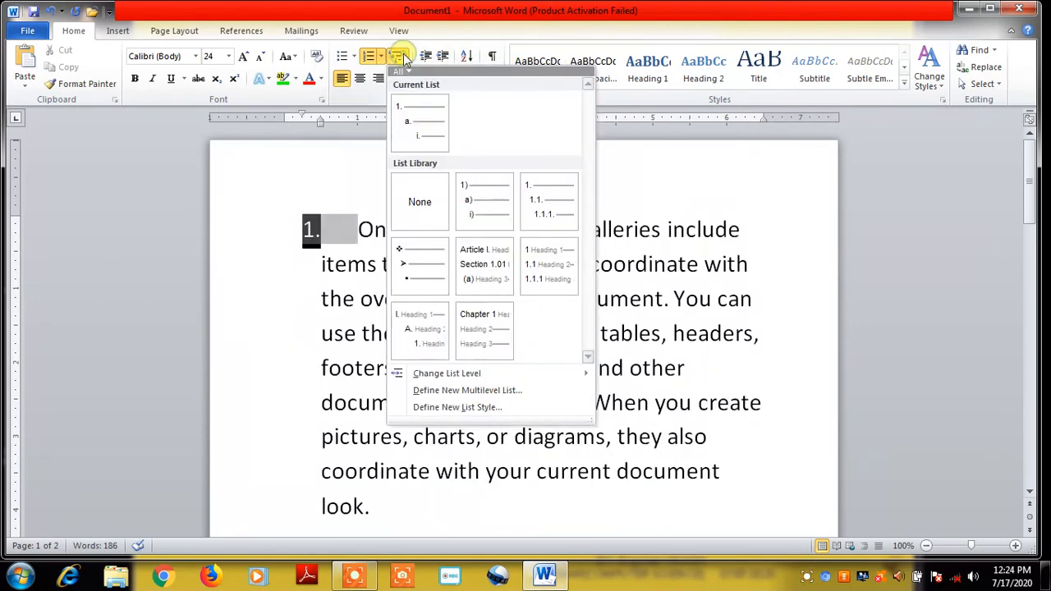
click(477, 205)
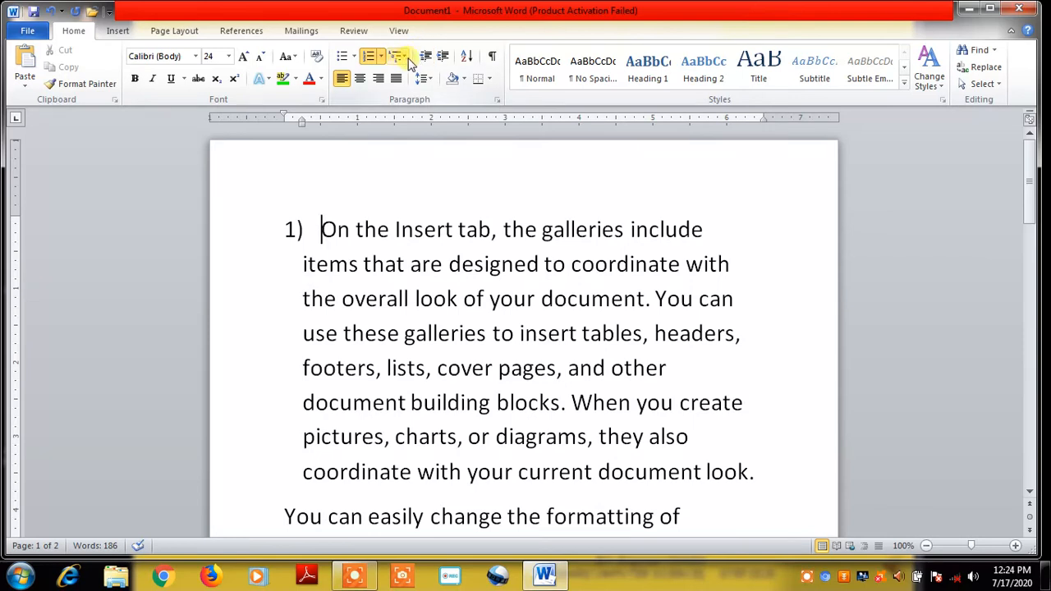
click(322, 230)
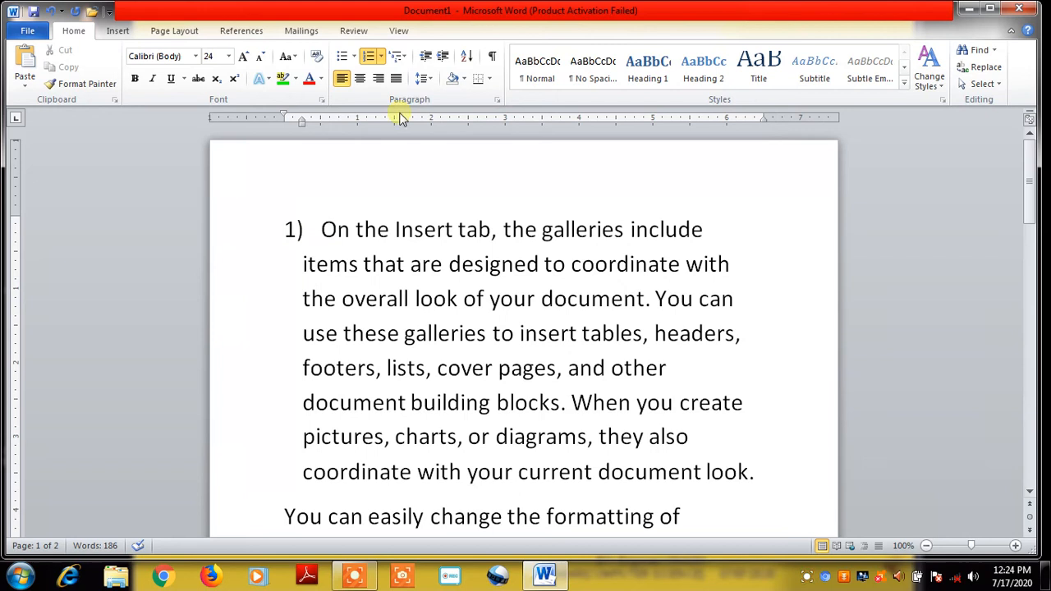
click(368, 56)
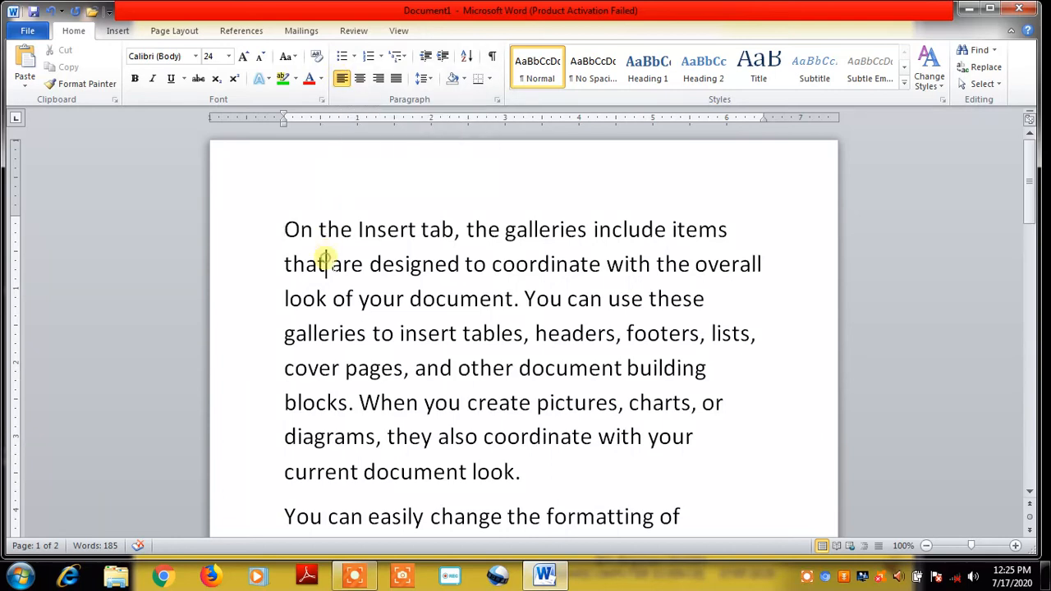
Justify the first paragraph, comparing Center and Align Right before settling on Justify
drag(282, 220, 553, 474)
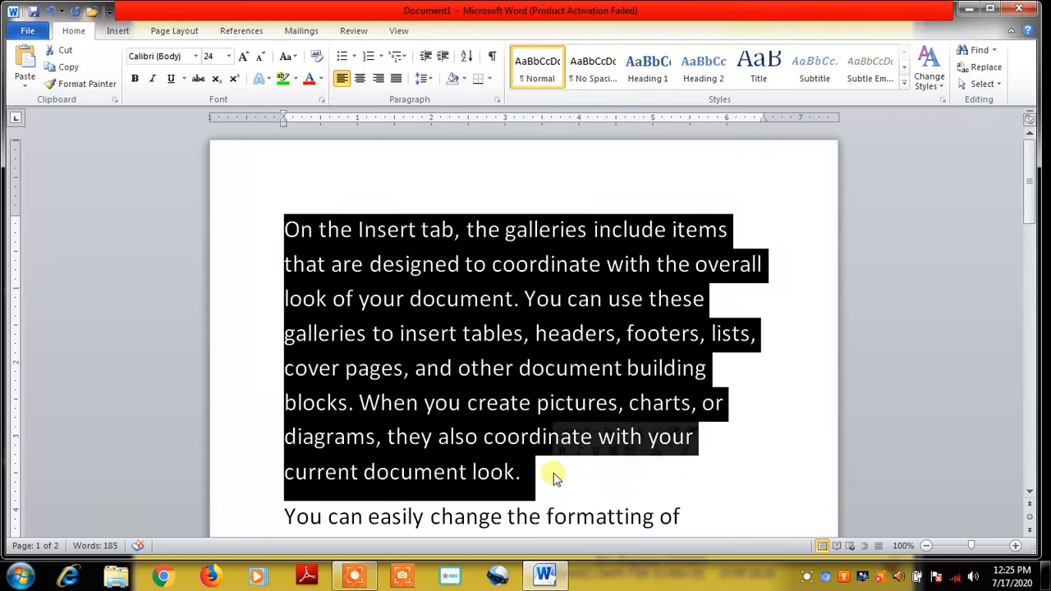
key(ctrl+j)
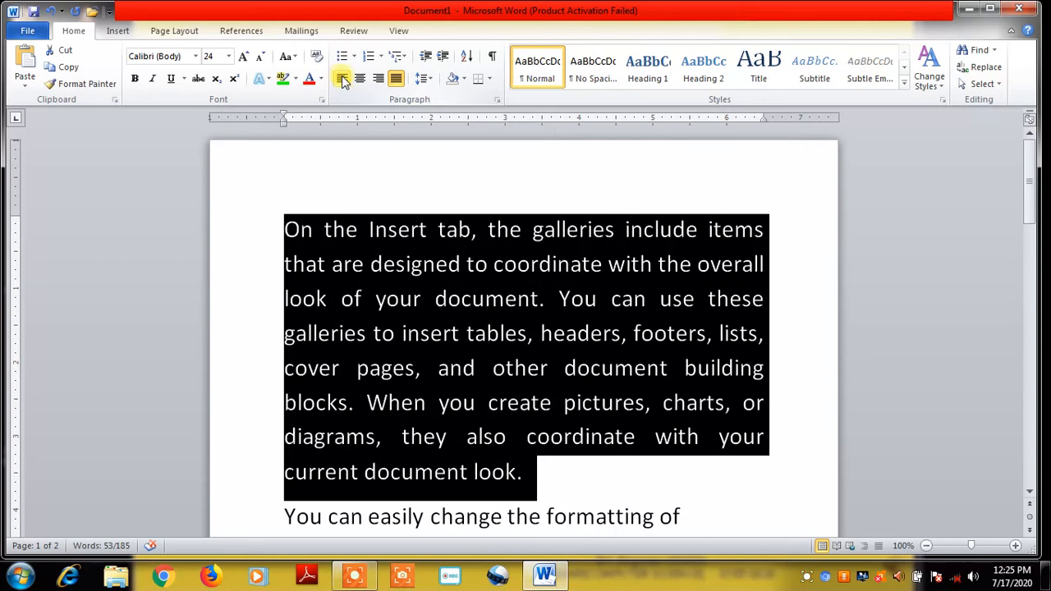
click(361, 78)
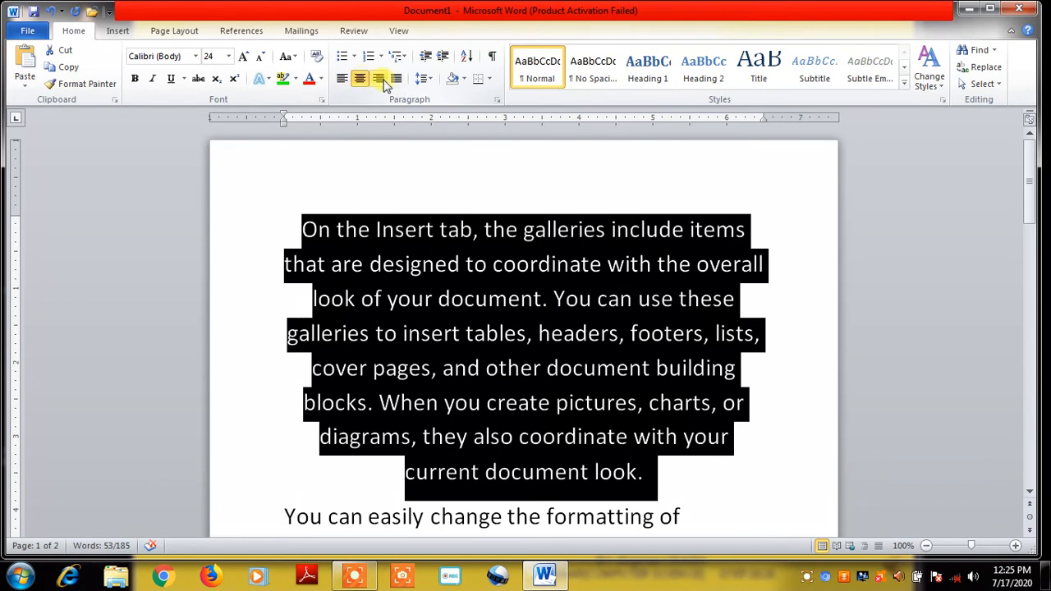
click(378, 79)
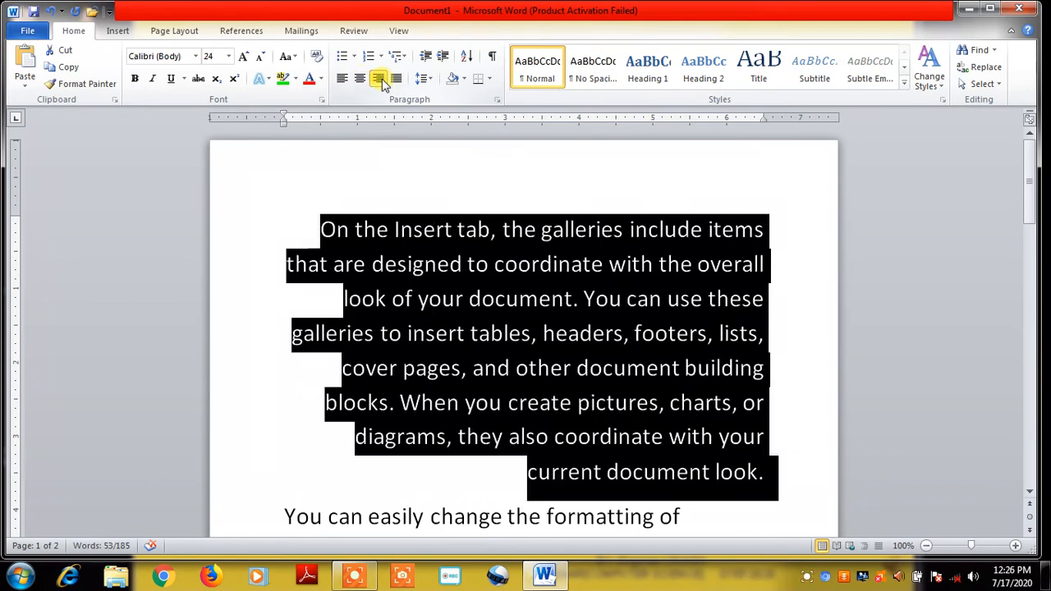
click(395, 79)
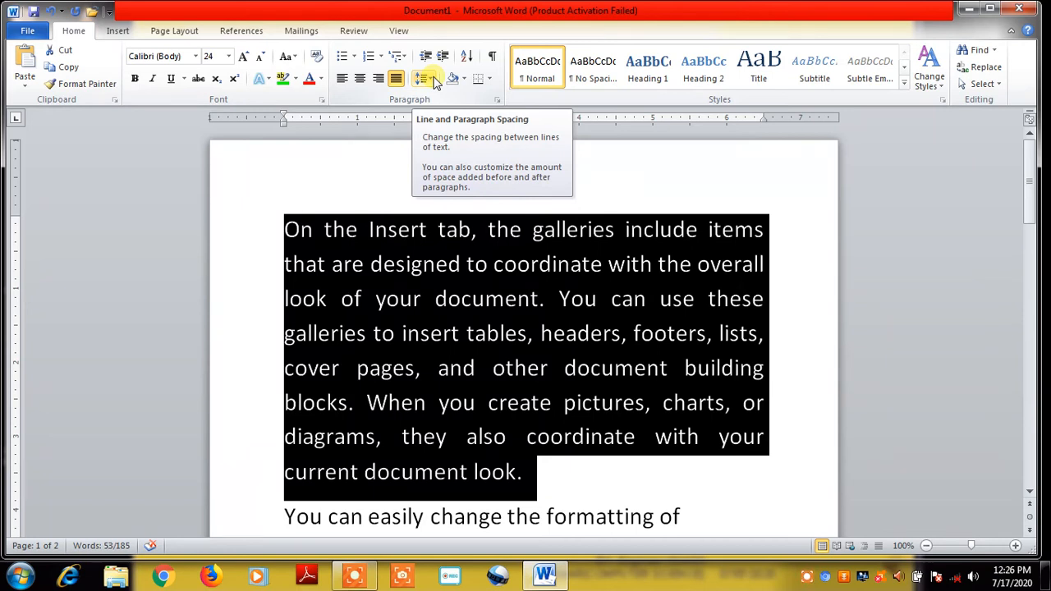
click(435, 78)
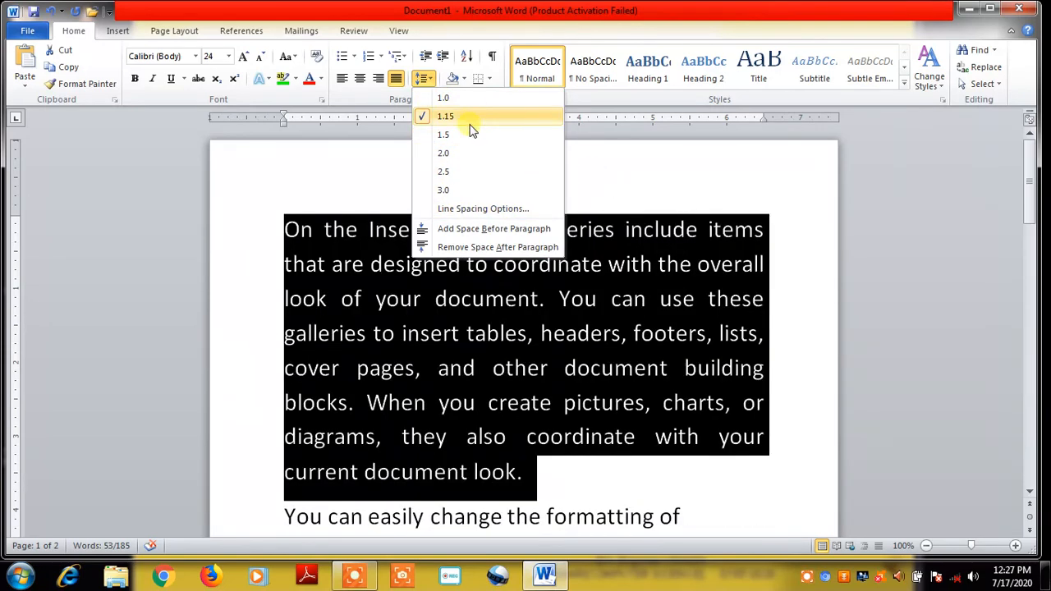
click(589, 161)
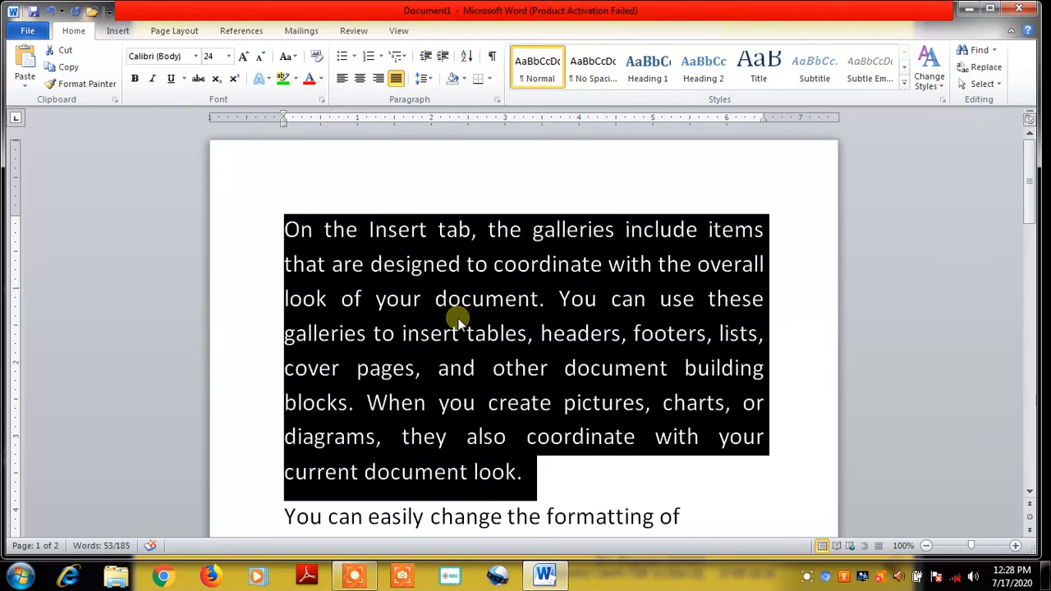
Apply Dark Blue paragraph shading to the first paragraph
click(546, 435)
drag(281, 225, 548, 468)
click(465, 78)
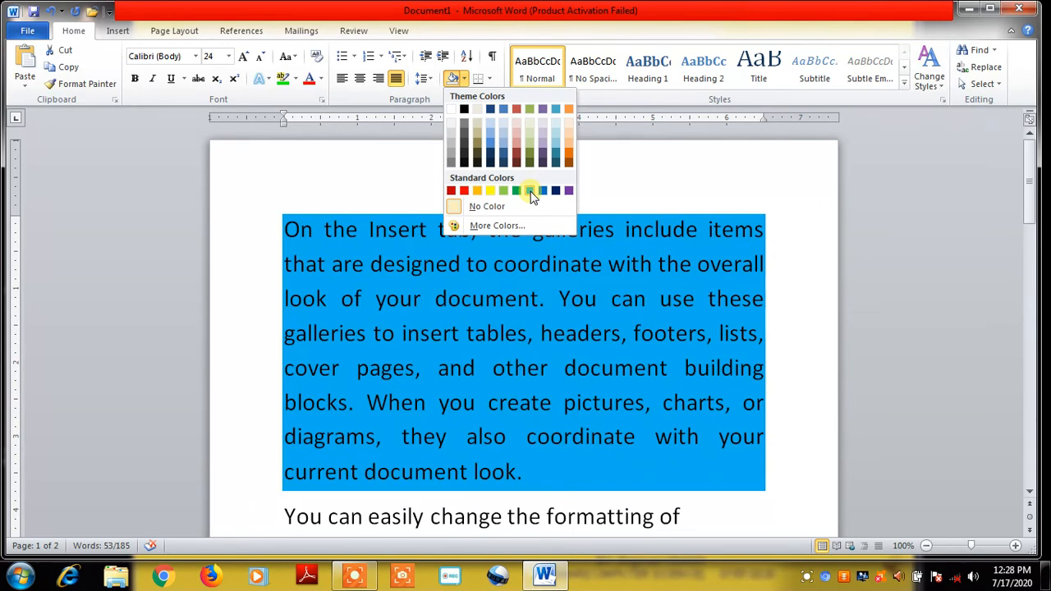
click(555, 192)
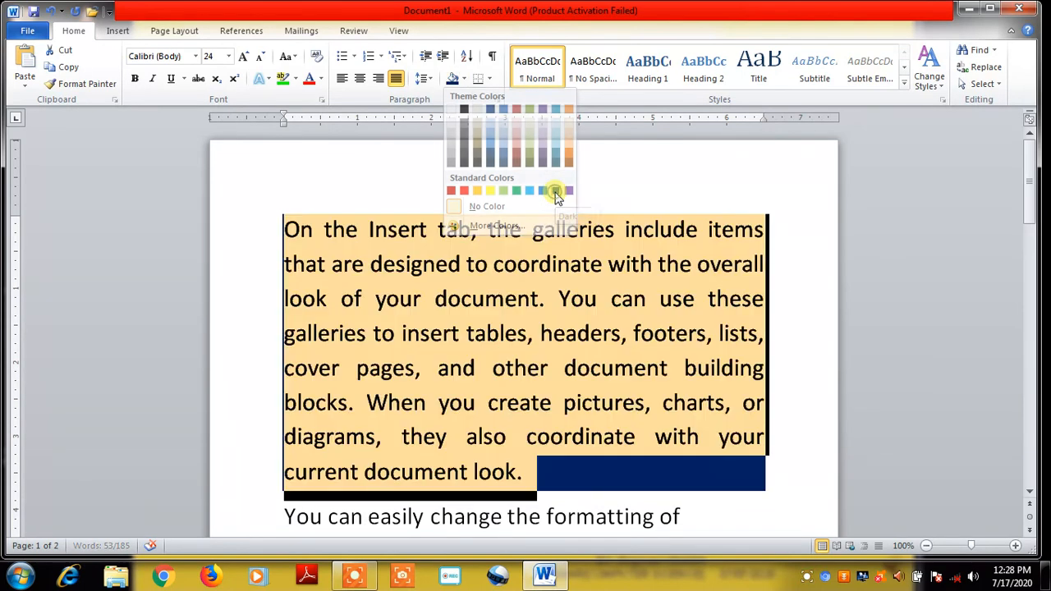
click(540, 334)
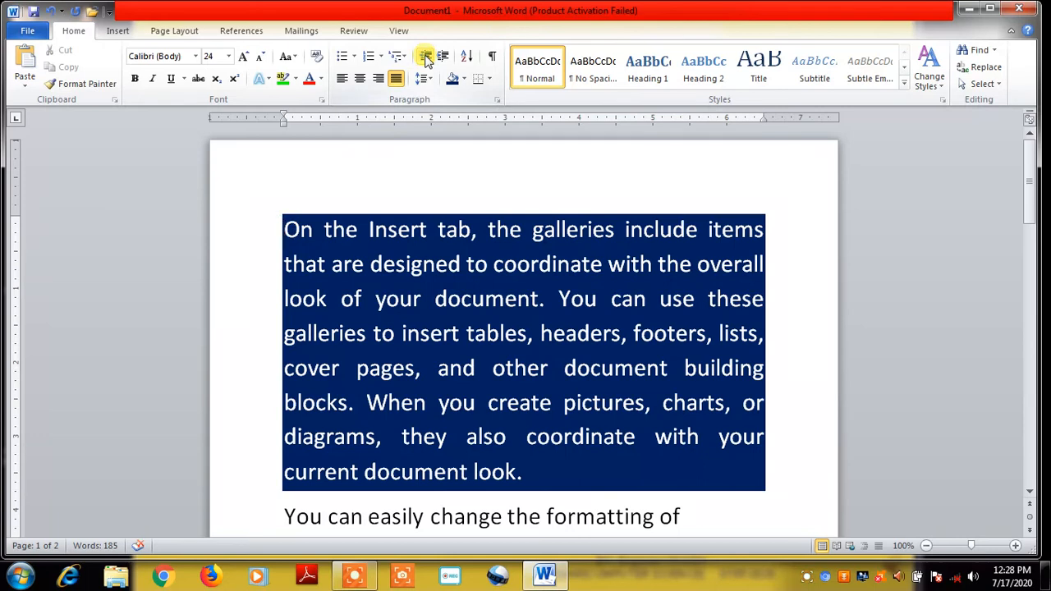
Briefly select the whole document, then deselect and scroll down the page
key(ctrl+a)
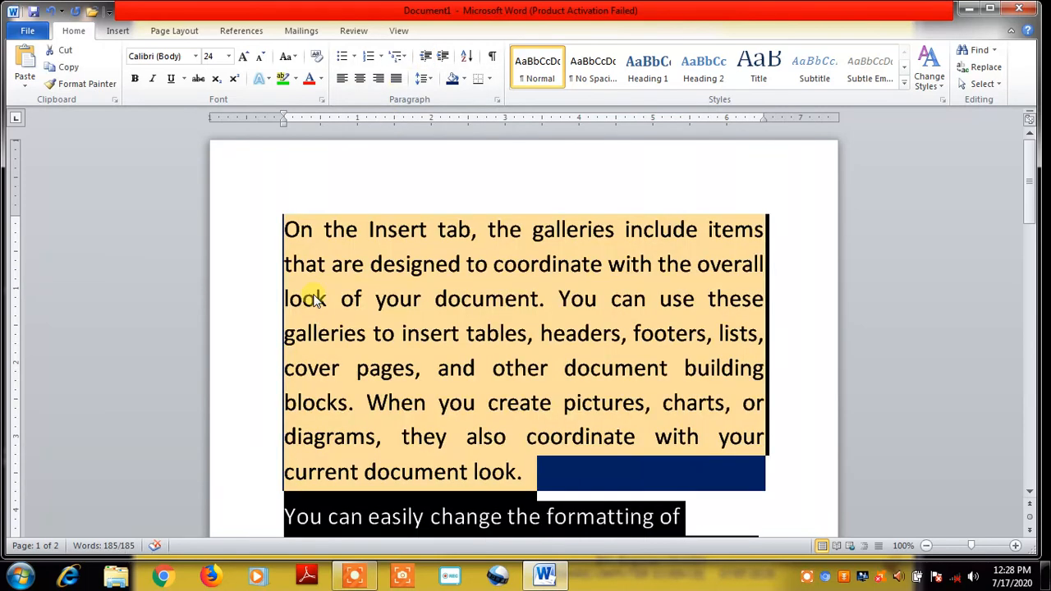
click(378, 371)
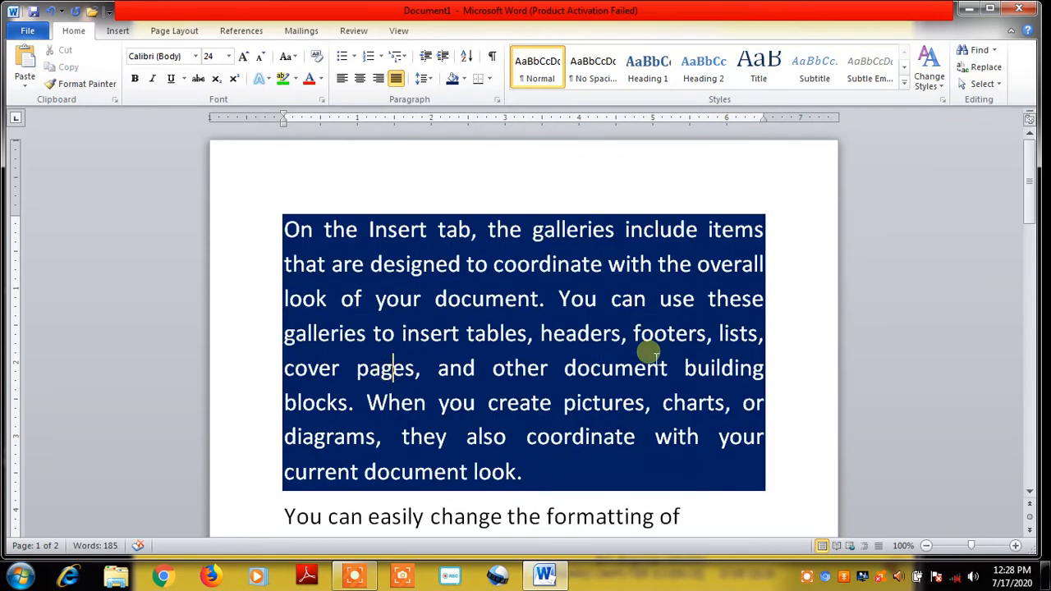
mouse_move(1028, 170)
mouse_down()
mouse_move(1032, 362)
mouse_move(1031, 349)
mouse_up()
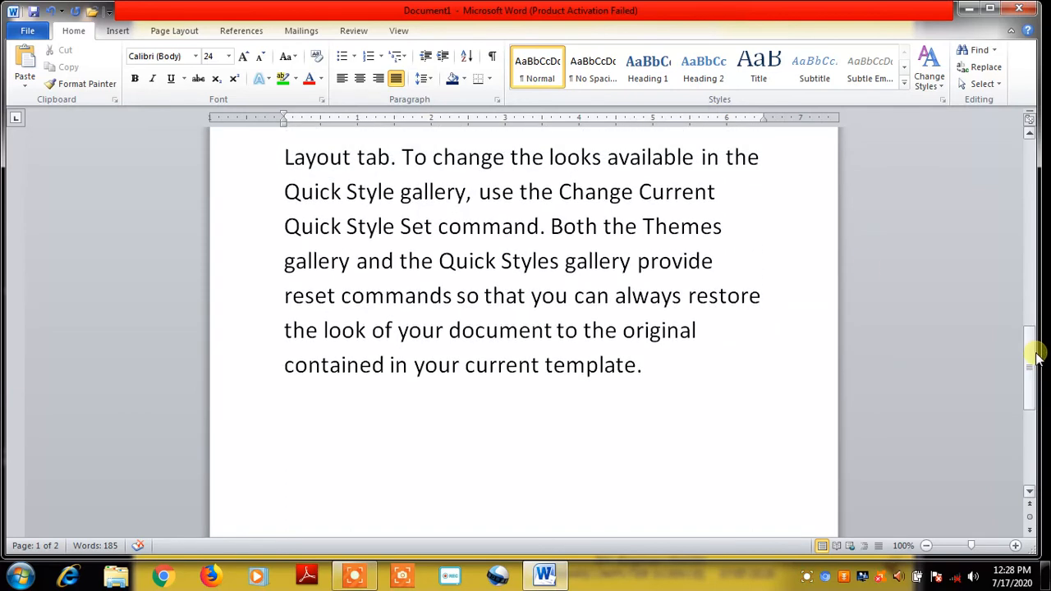
Break 'To change the looks' off into its own paragraph and select it
click(400, 157)
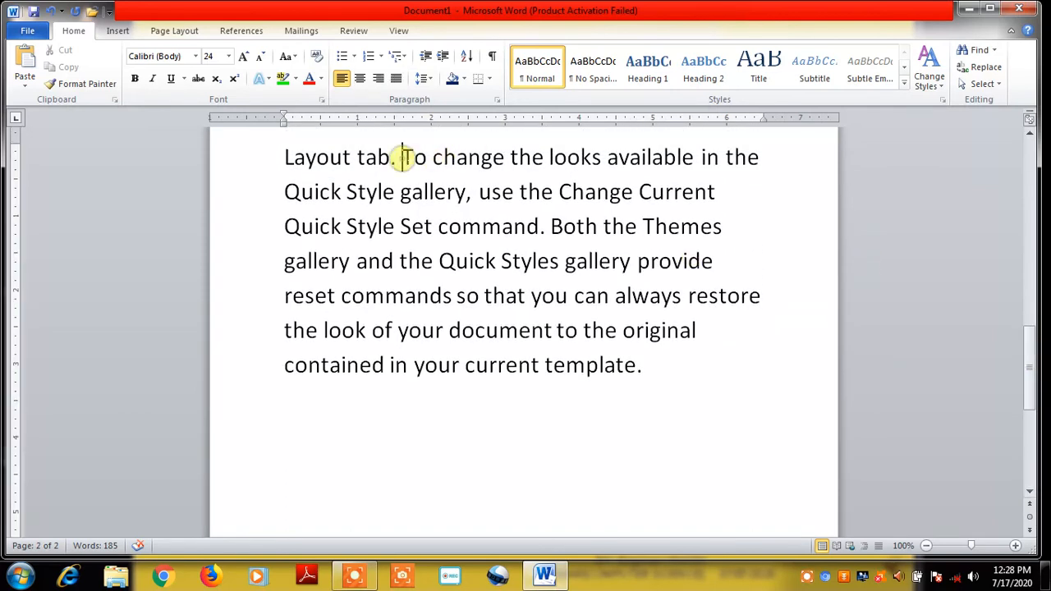
key(Return)
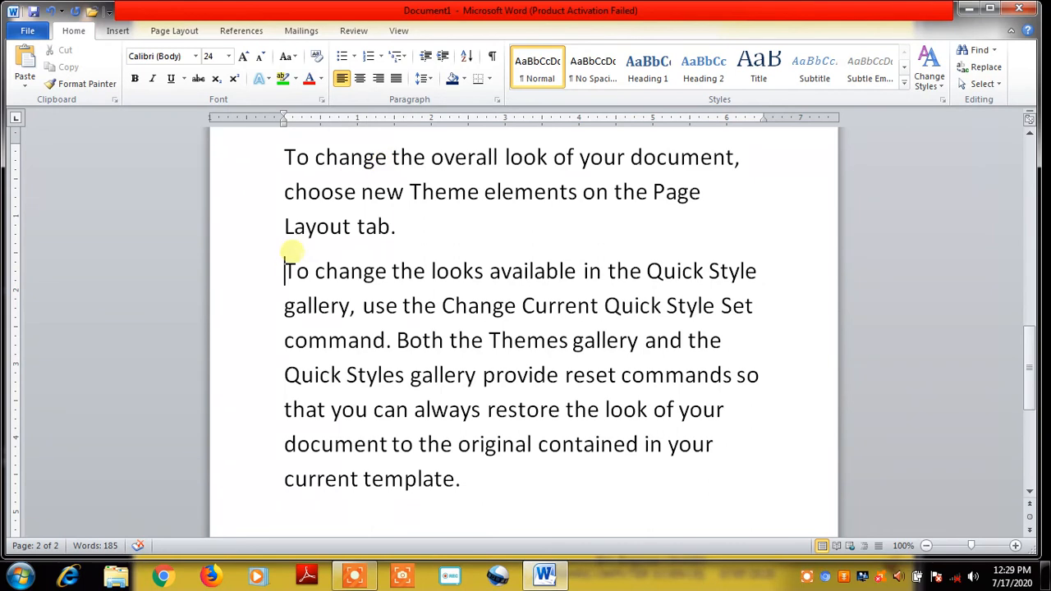
drag(284, 270, 448, 484)
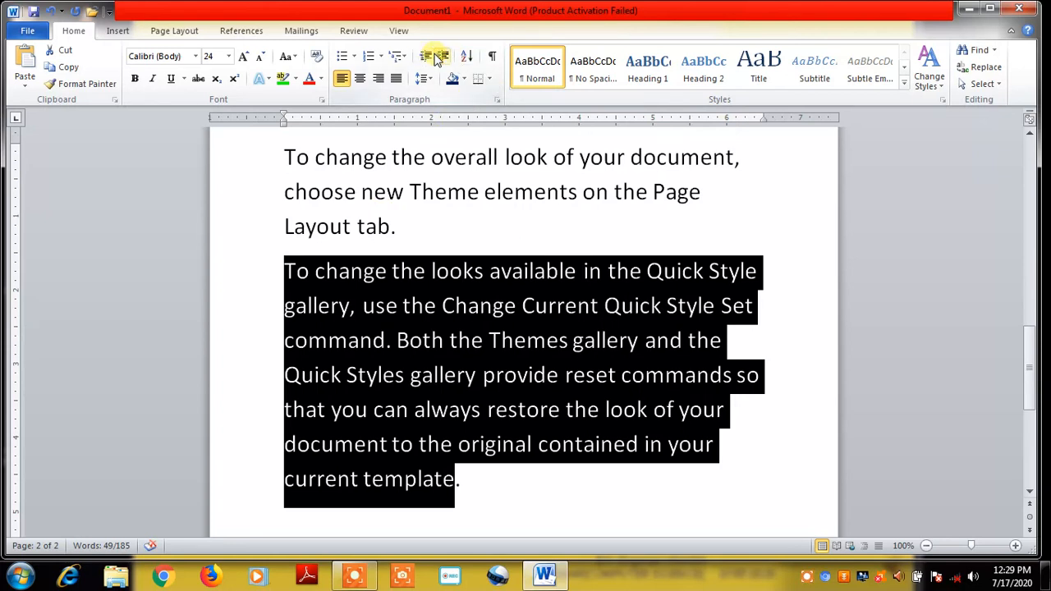
Give that paragraph a small left indent and an indented first line using the ruler markers
click(444, 59)
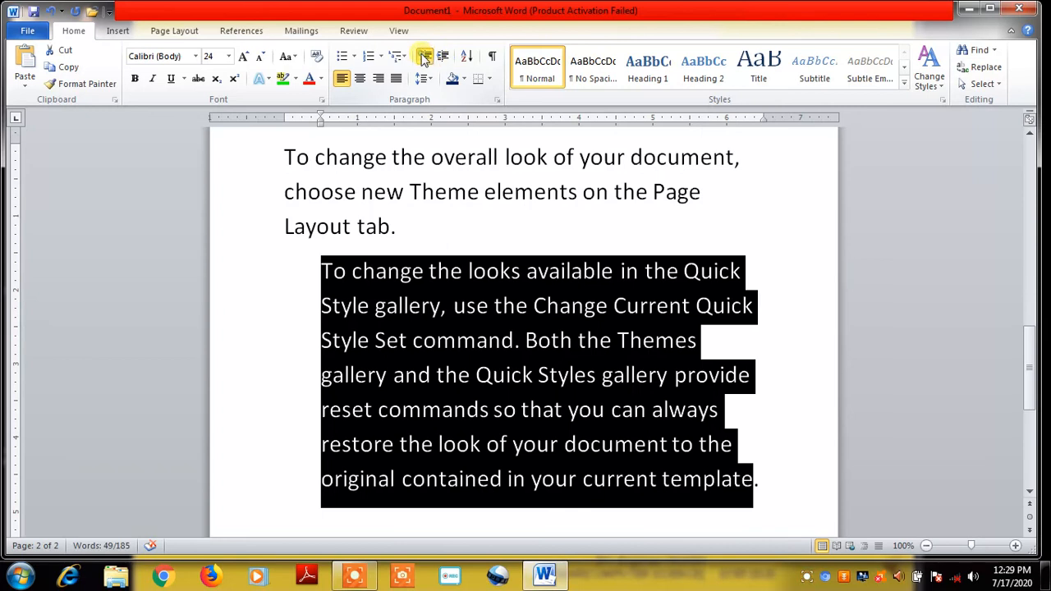
click(424, 57)
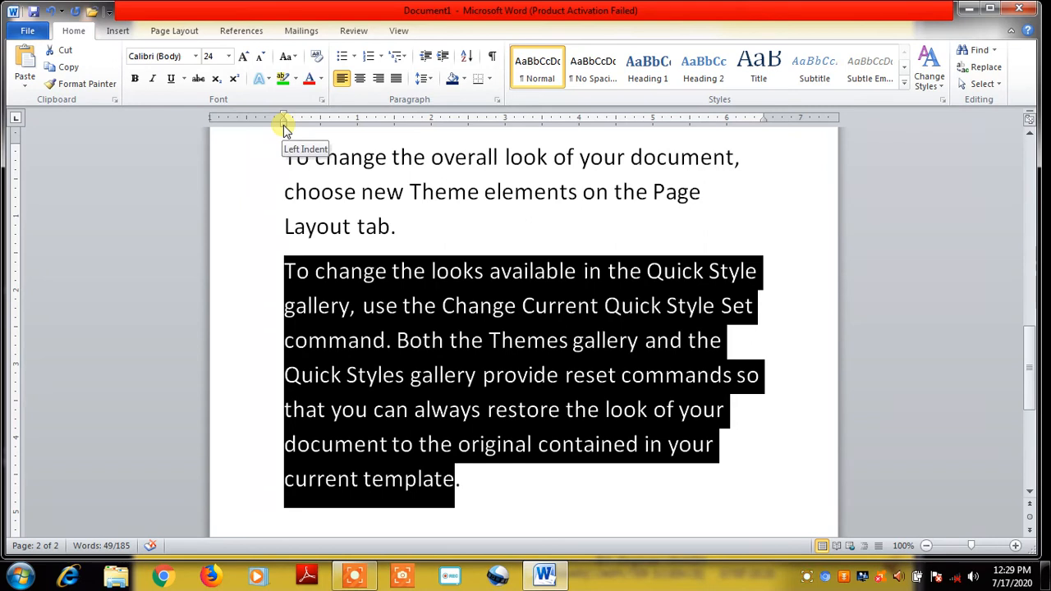
drag(283, 129, 330, 140)
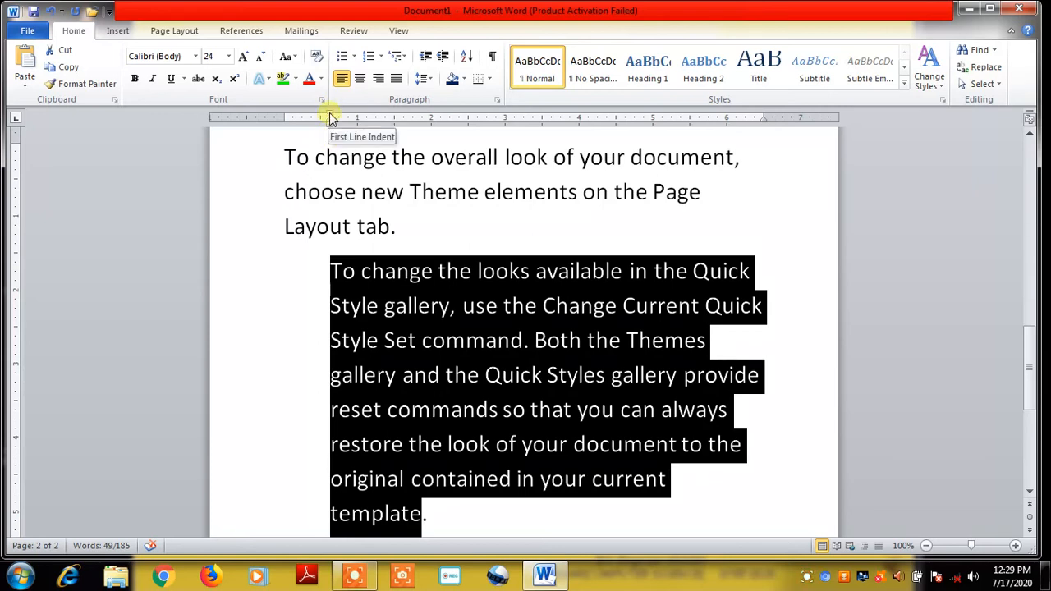
mouse_move(329, 117)
mouse_down()
mouse_move(410, 126)
mouse_move(308, 106)
mouse_move(277, 123)
mouse_move(291, 107)
mouse_move(292, 119)
mouse_up()
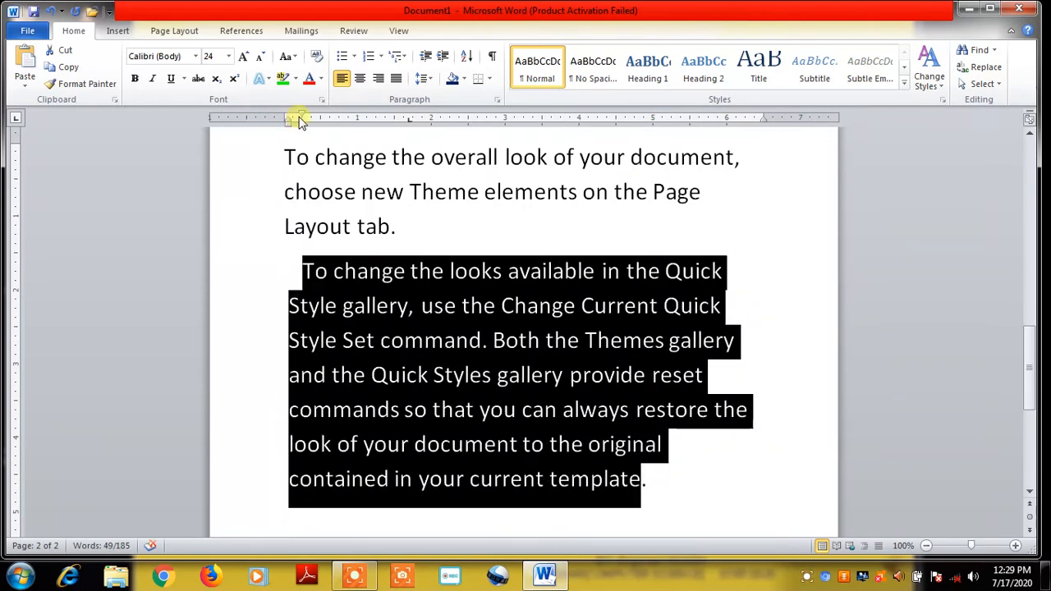
Drag the First Line Indent marker back so the 'To change the looks' paragraph lines start evenly
double_click(298, 119)
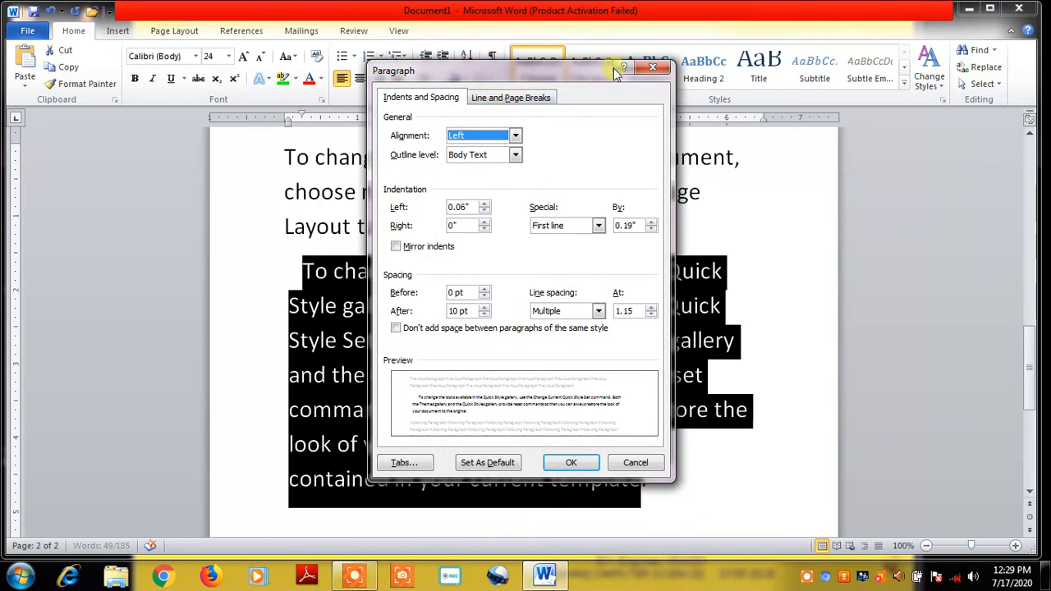
click(662, 73)
drag(302, 113, 289, 116)
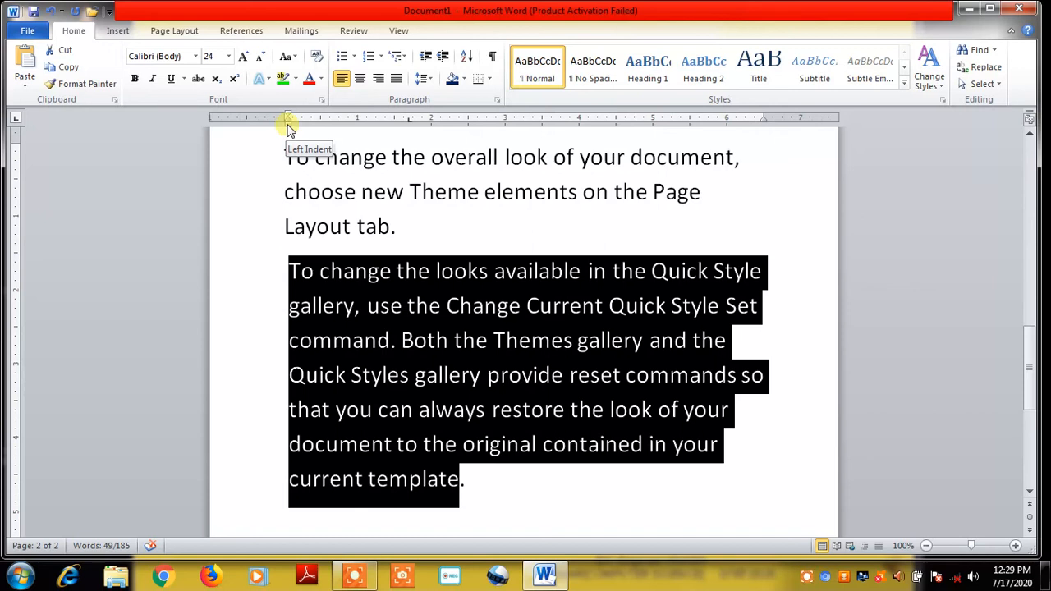
click(287, 119)
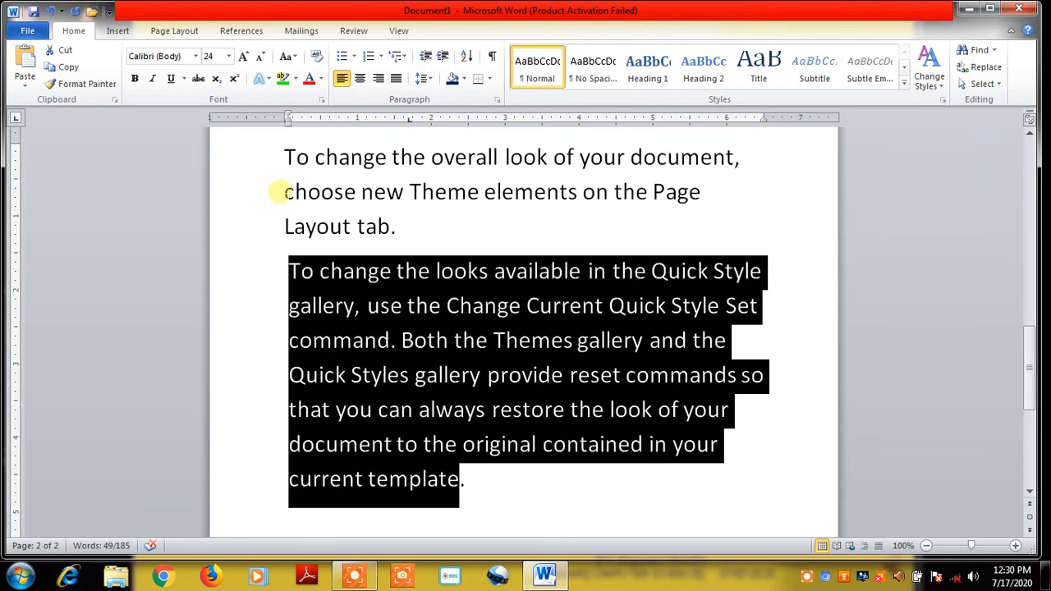
click(294, 271)
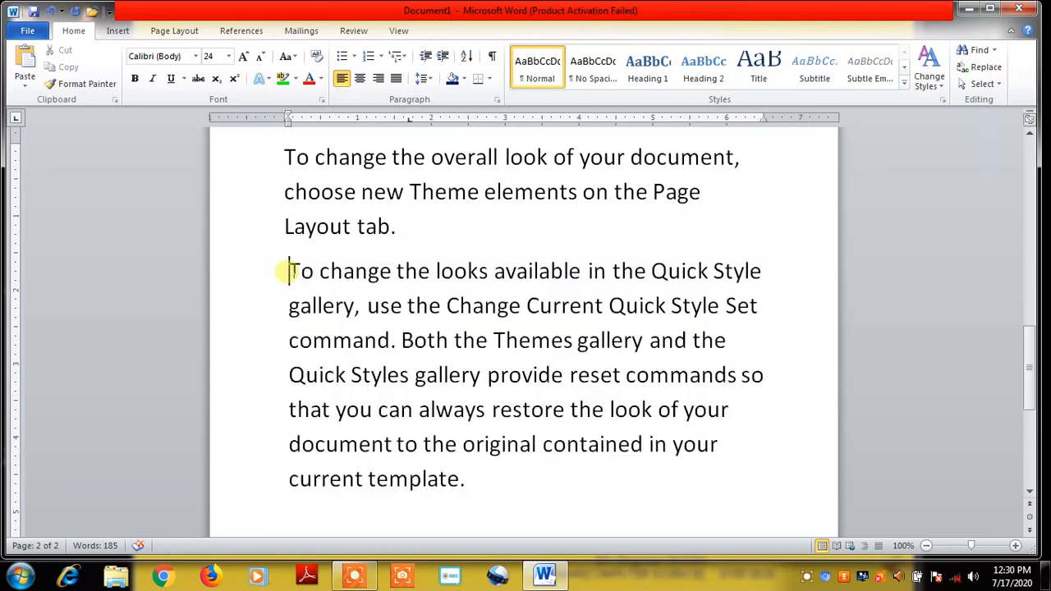
key(Tab)
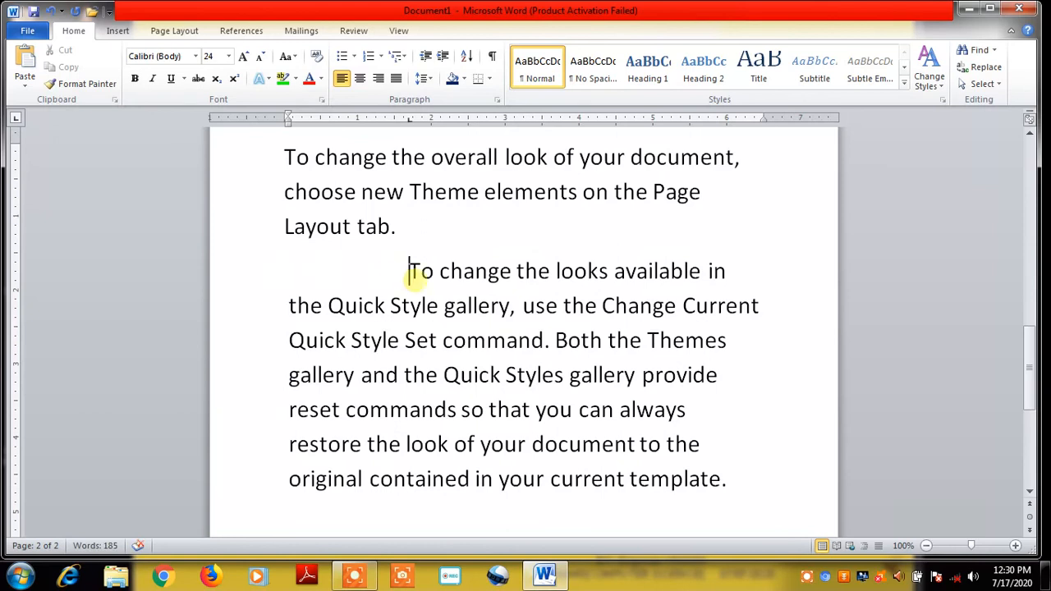
key(BackSpace)
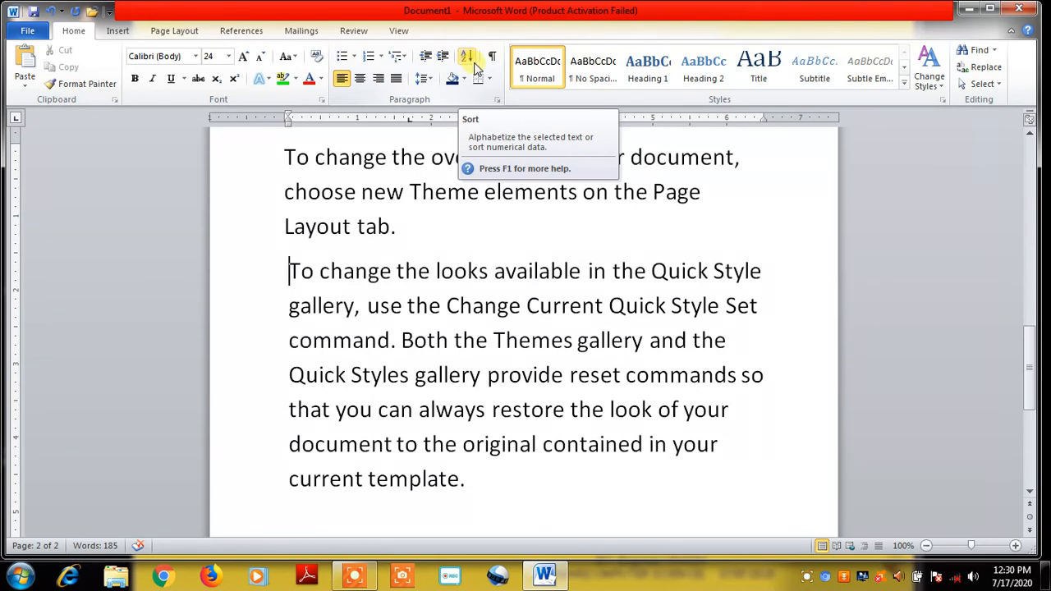
click(470, 62)
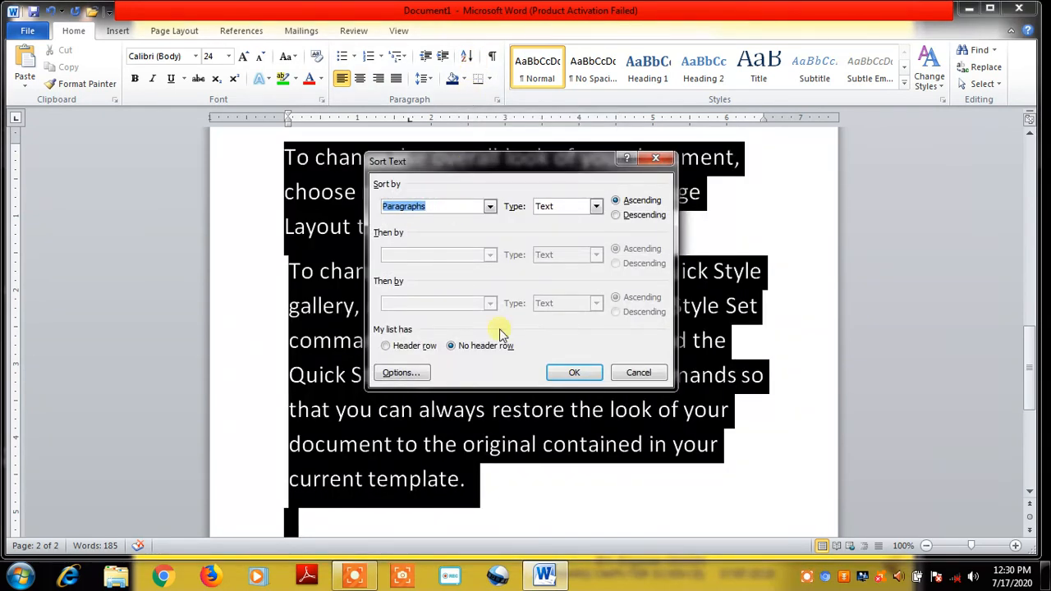
click(638, 374)
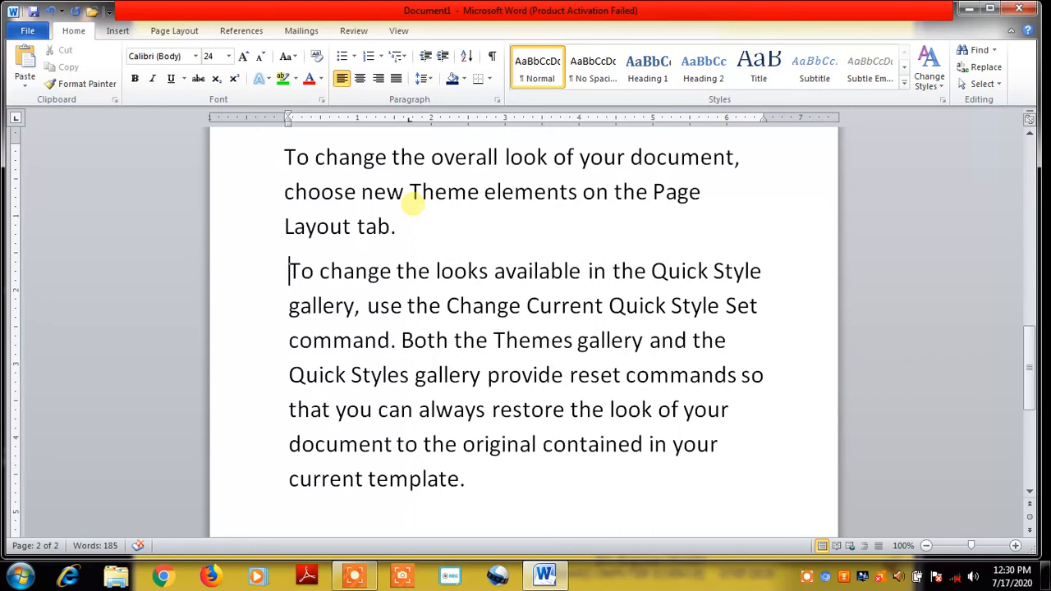
Apply Outside Borders to the 'To change the looks' paragraph
click(490, 81)
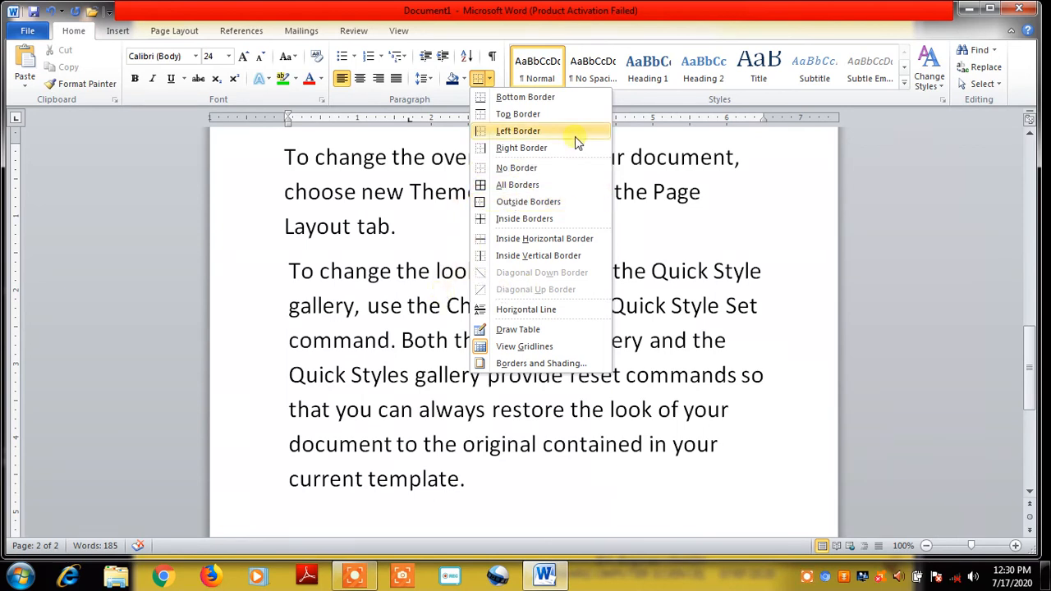
click(438, 294)
drag(289, 271, 470, 497)
click(488, 80)
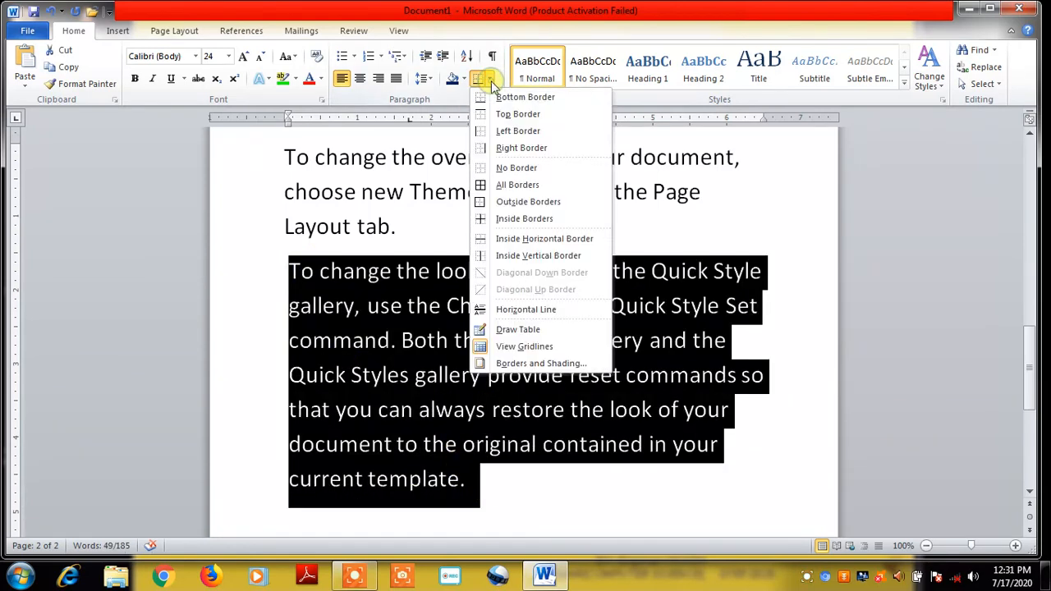
click(489, 206)
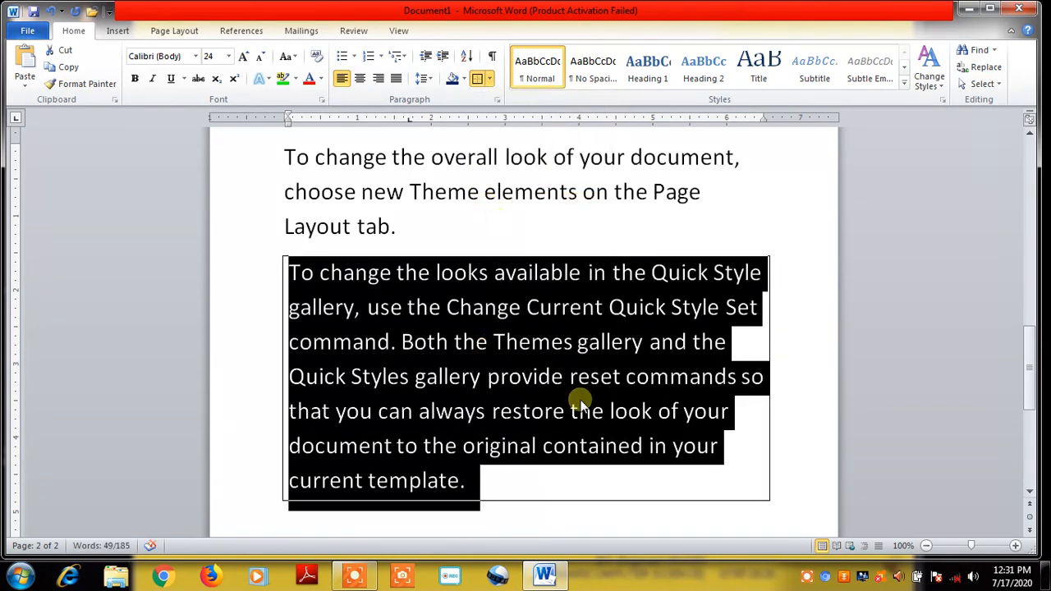
click(813, 364)
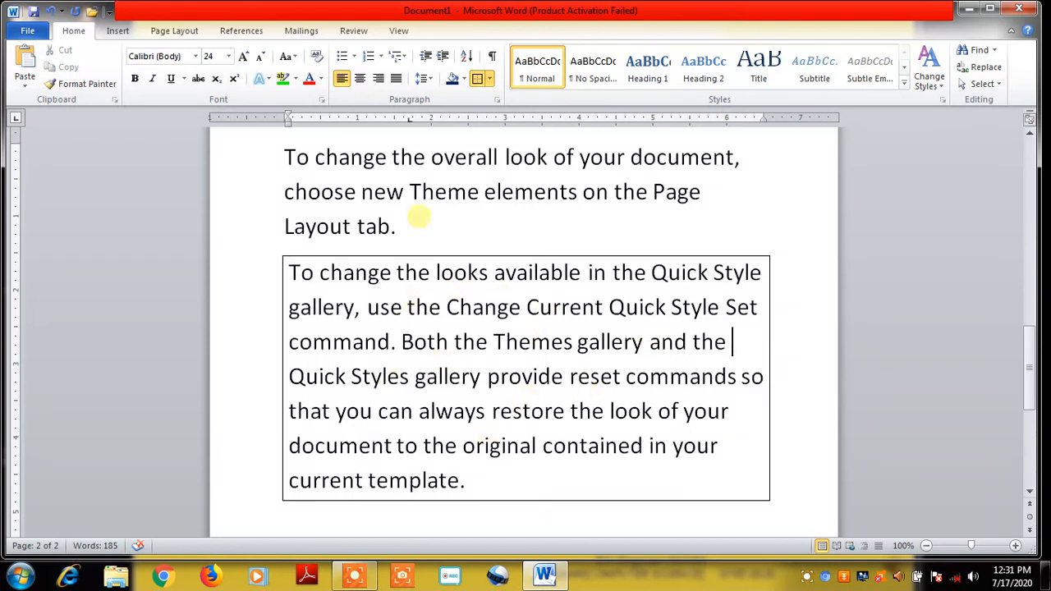
click(490, 80)
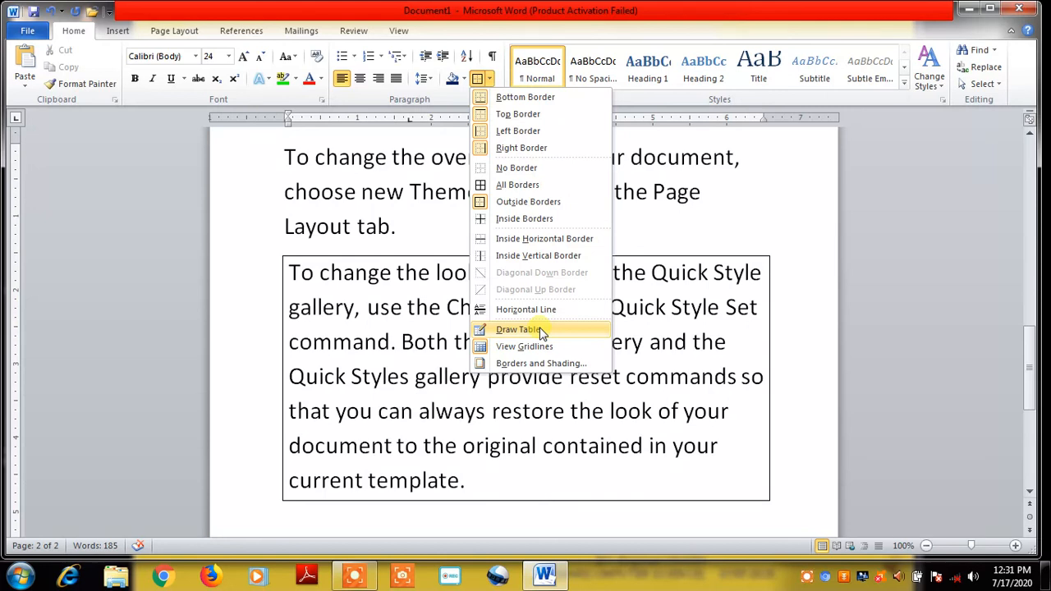
click(742, 195)
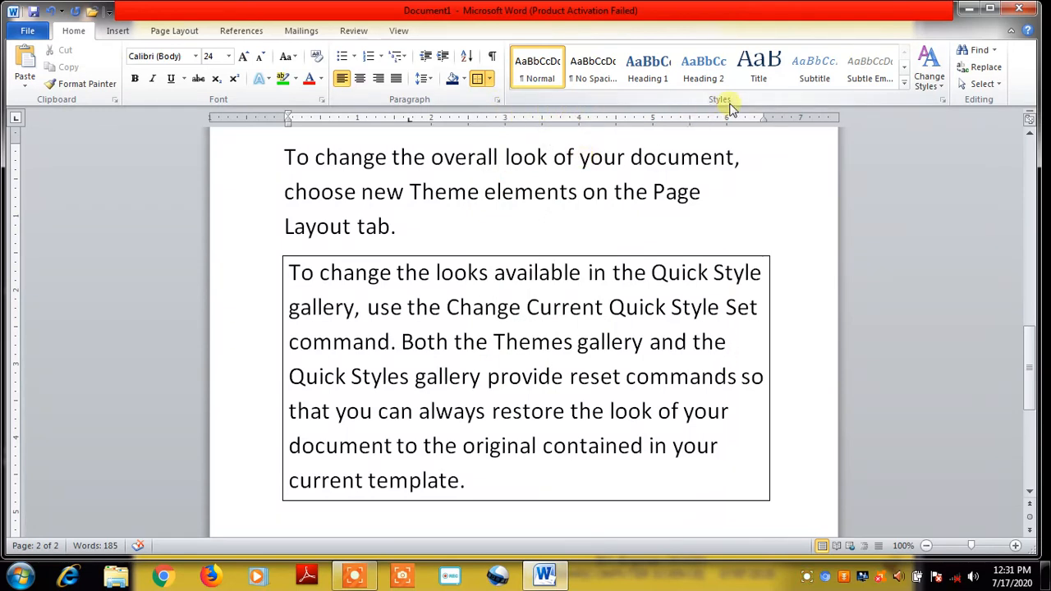
Cycle the paragraph through Normal, No Spacing and Heading 1–4 quick styles, settling on Heading 5
click(536, 66)
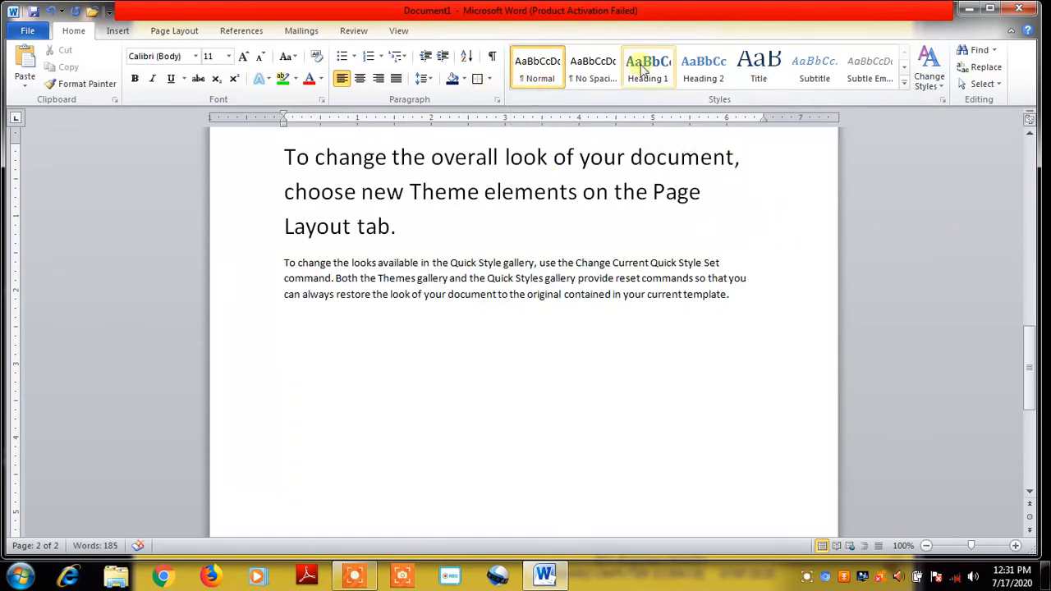
click(590, 68)
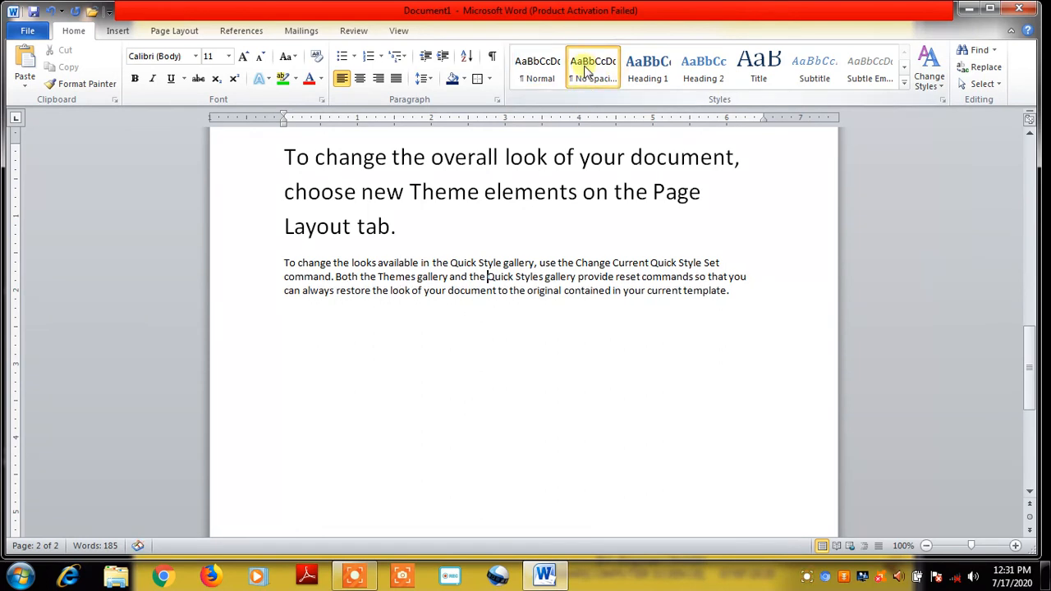
click(664, 66)
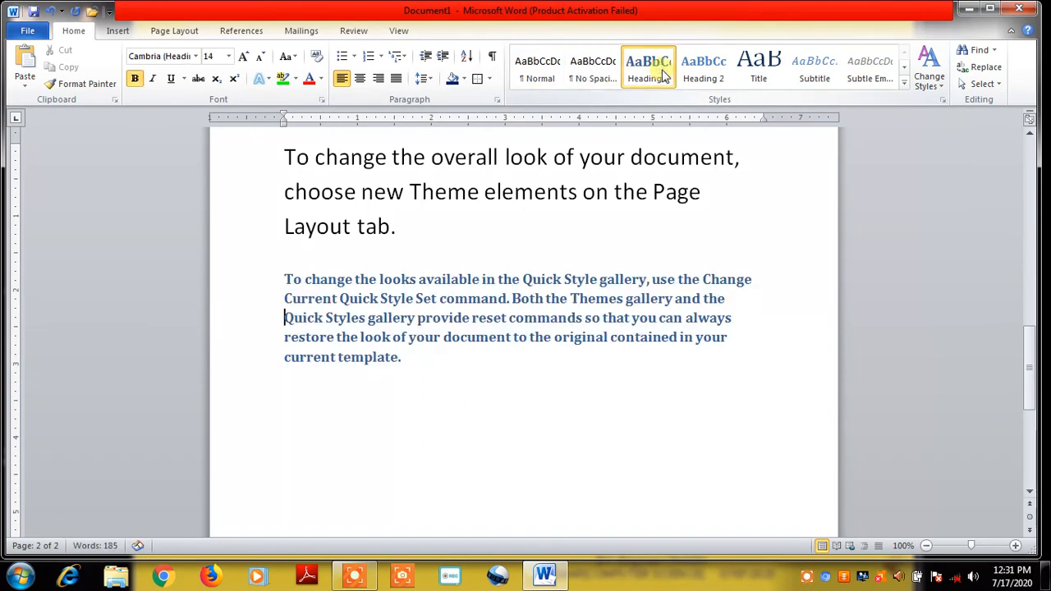
click(703, 68)
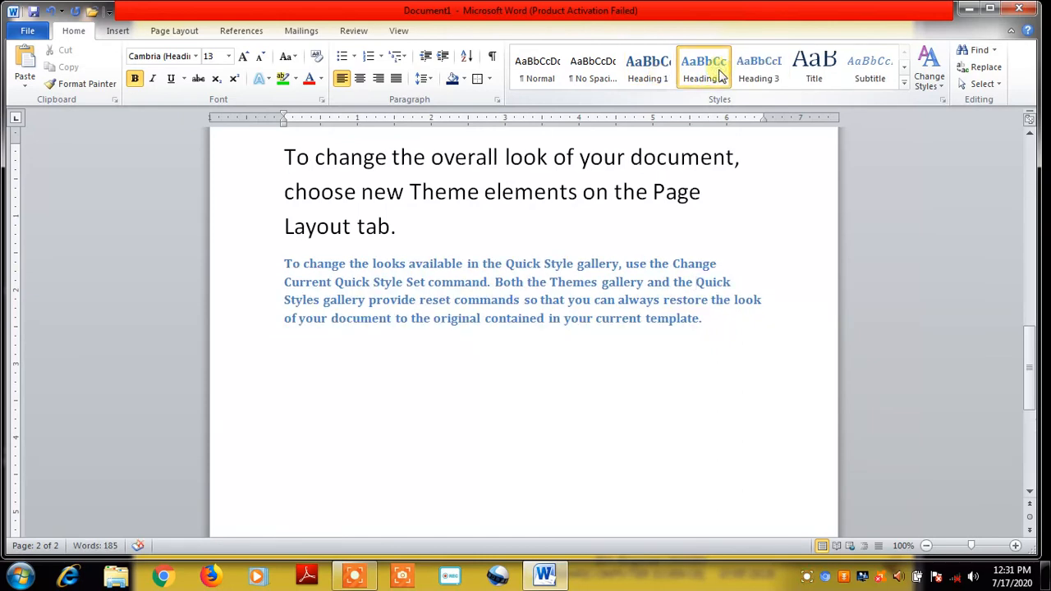
click(760, 69)
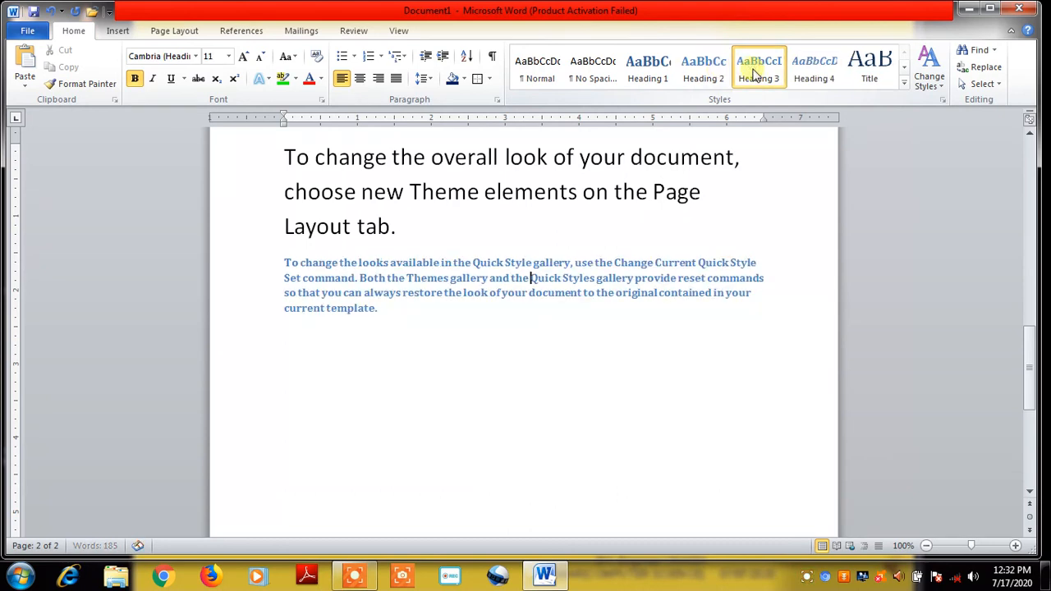
click(815, 72)
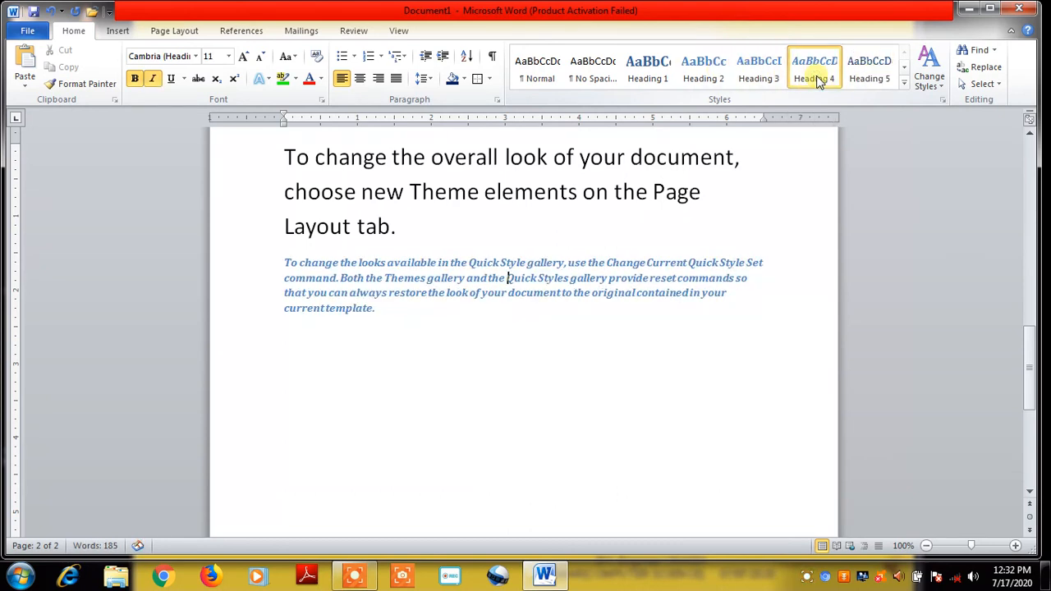
click(872, 76)
click(495, 277)
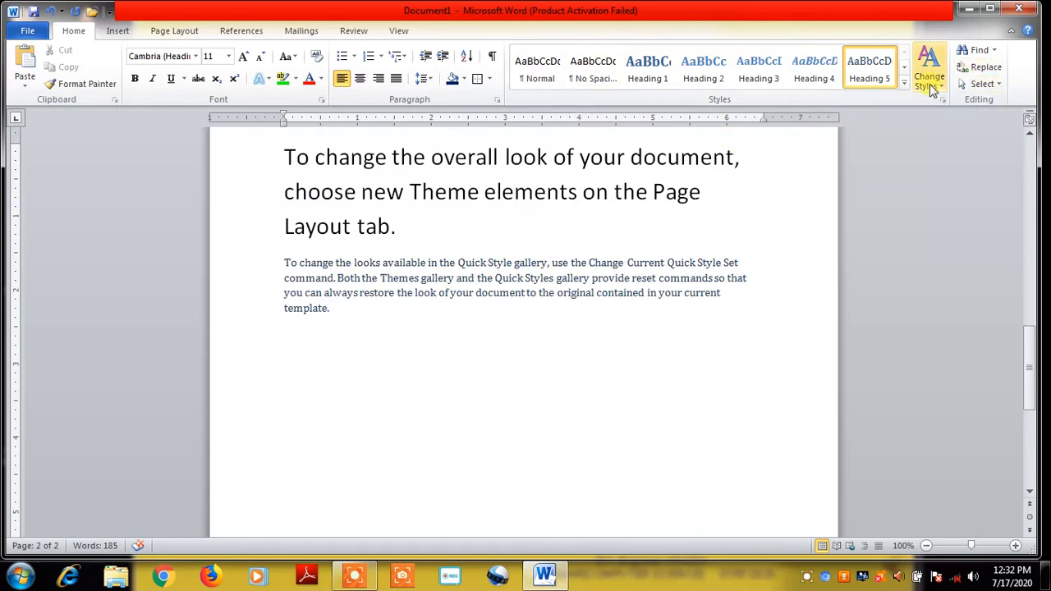
Apply the Angles theme colour set via Change Styles > Colors
click(939, 90)
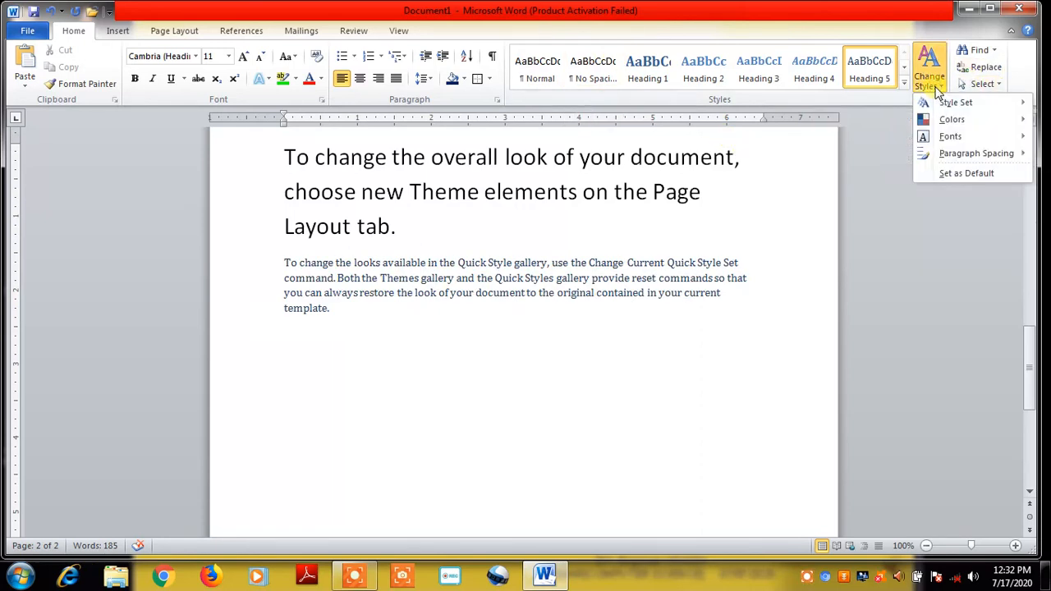
mouse_move(950, 122)
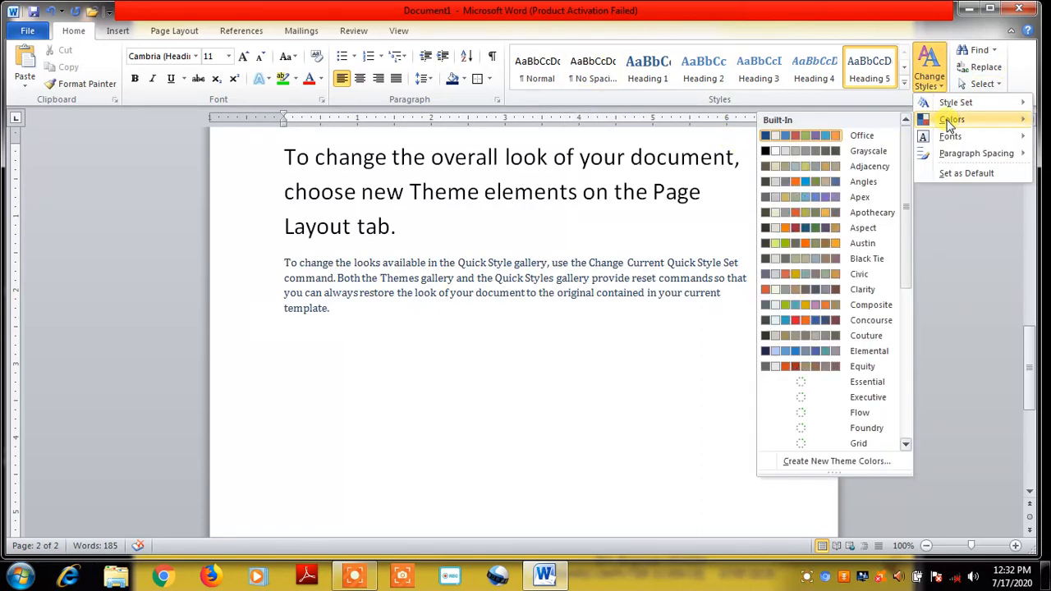
click(782, 175)
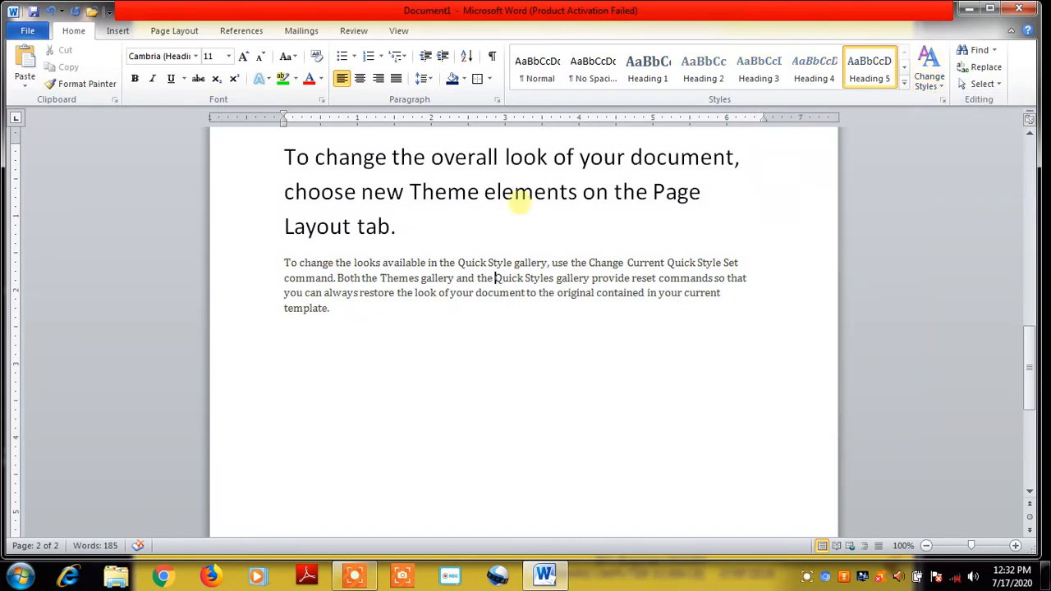
Select the page text and reopen the theme colour sets, then close them without changes and deselect
drag(285, 156, 638, 317)
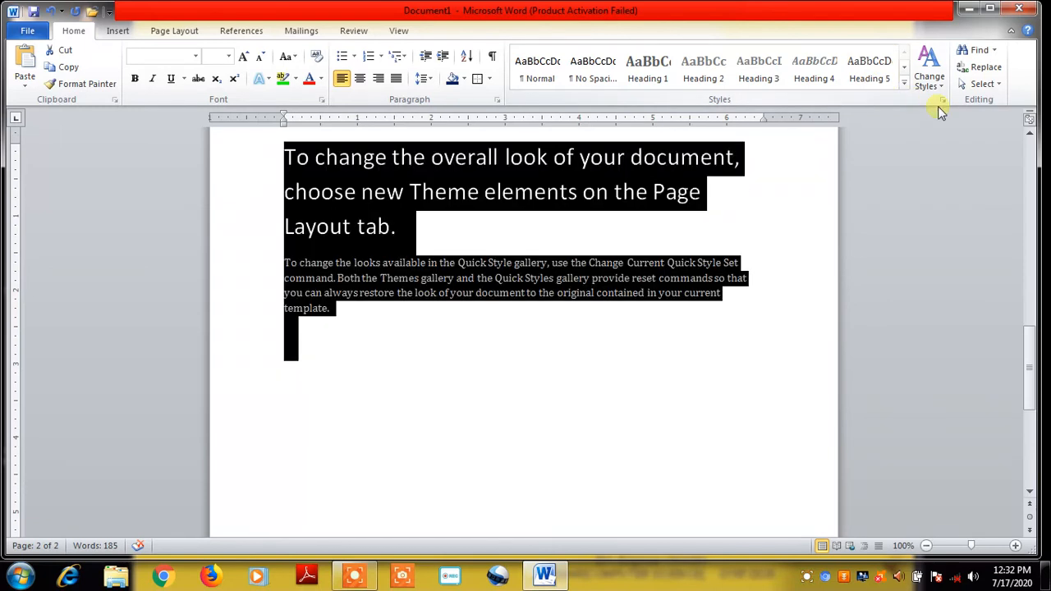
click(942, 87)
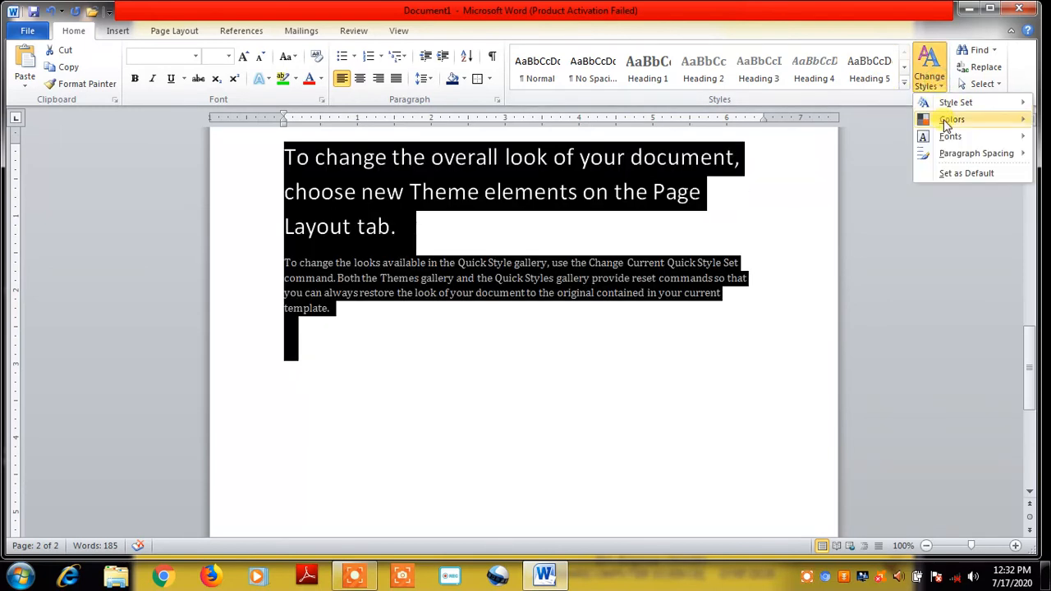
mouse_move(946, 121)
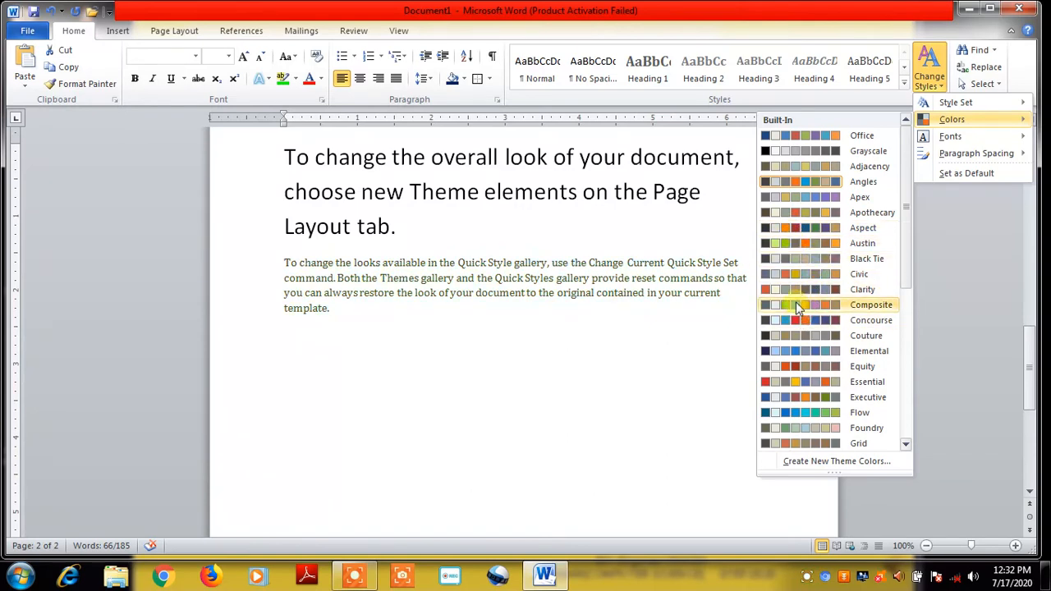
click(657, 362)
click(335, 340)
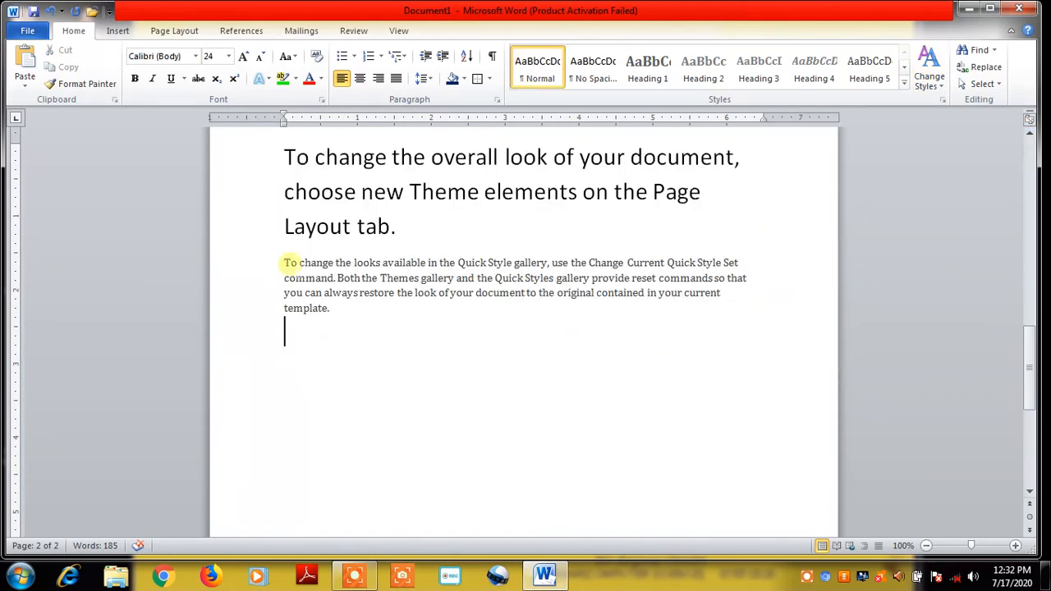
Grow the 'To change the looks' paragraph's font to 26 pt
drag(276, 226, 448, 423)
click(370, 337)
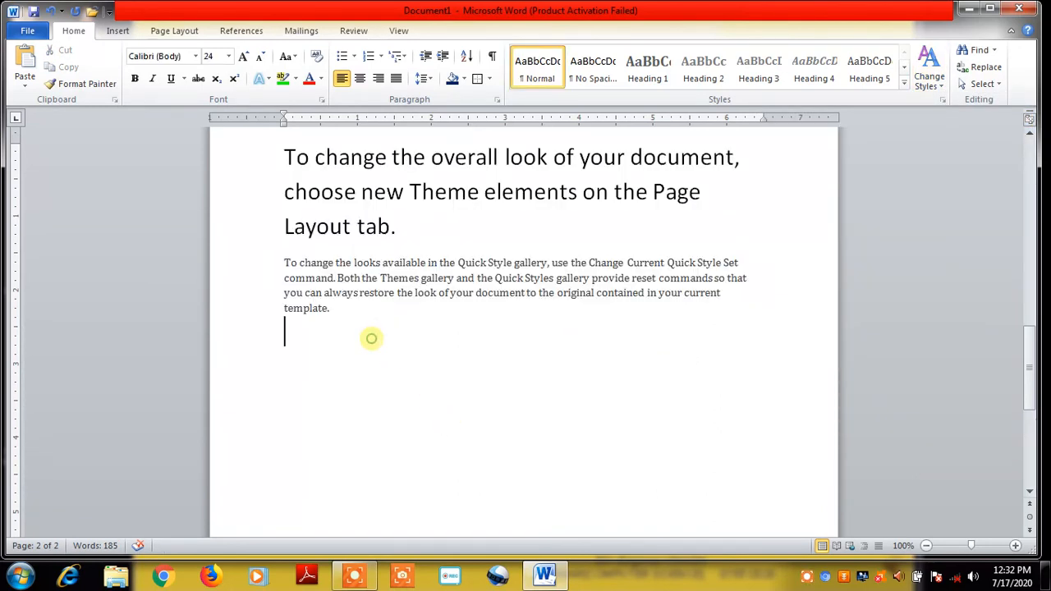
drag(278, 262, 318, 314)
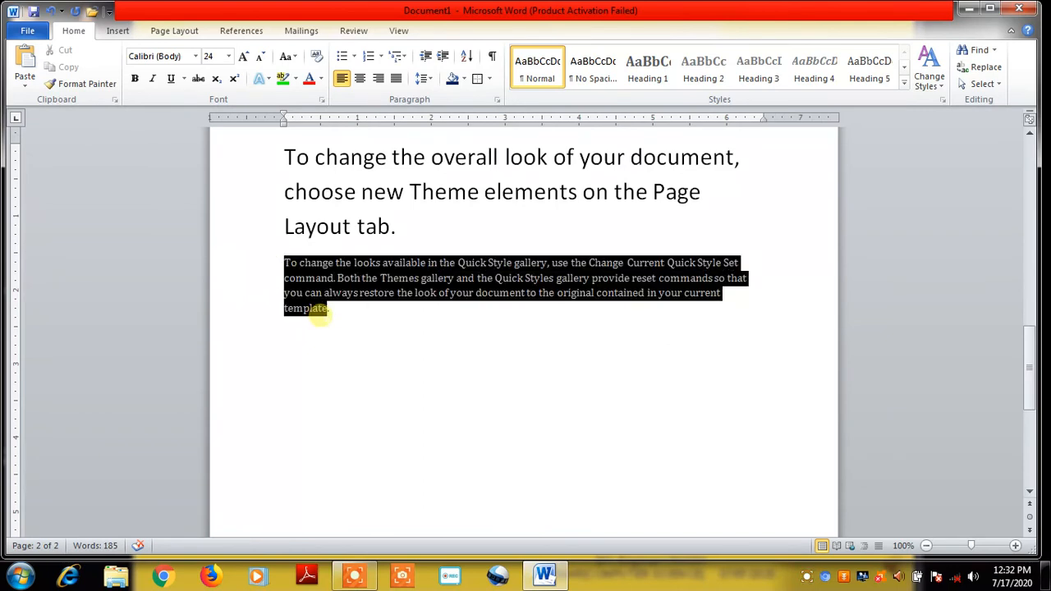
click(243, 56)
click(243, 56)
click(243, 56)
click(243, 56)
click(243, 56)
click(243, 56)
click(243, 56)
click(243, 55)
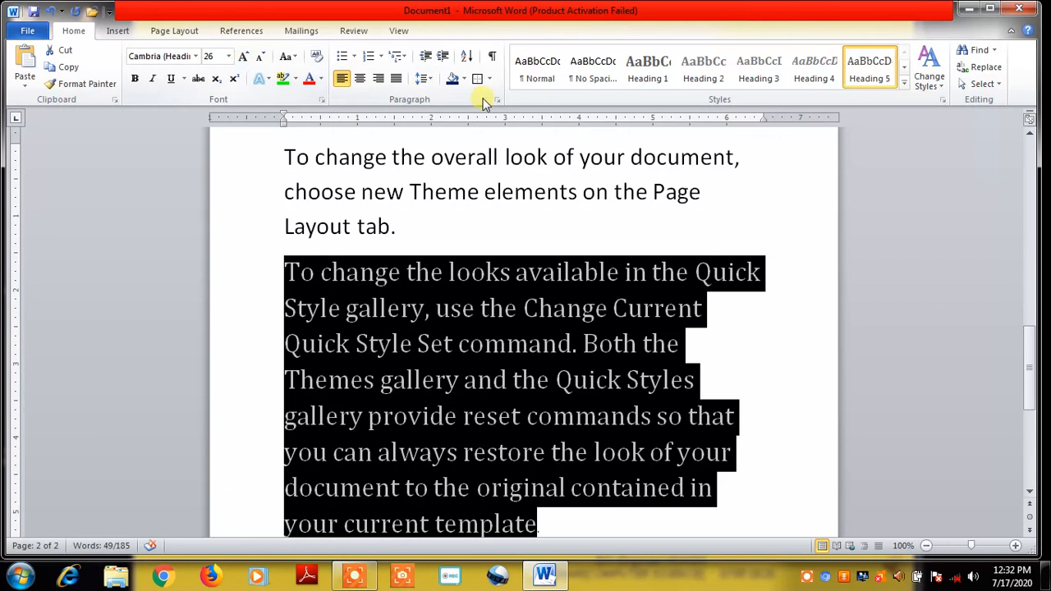
click(892, 136)
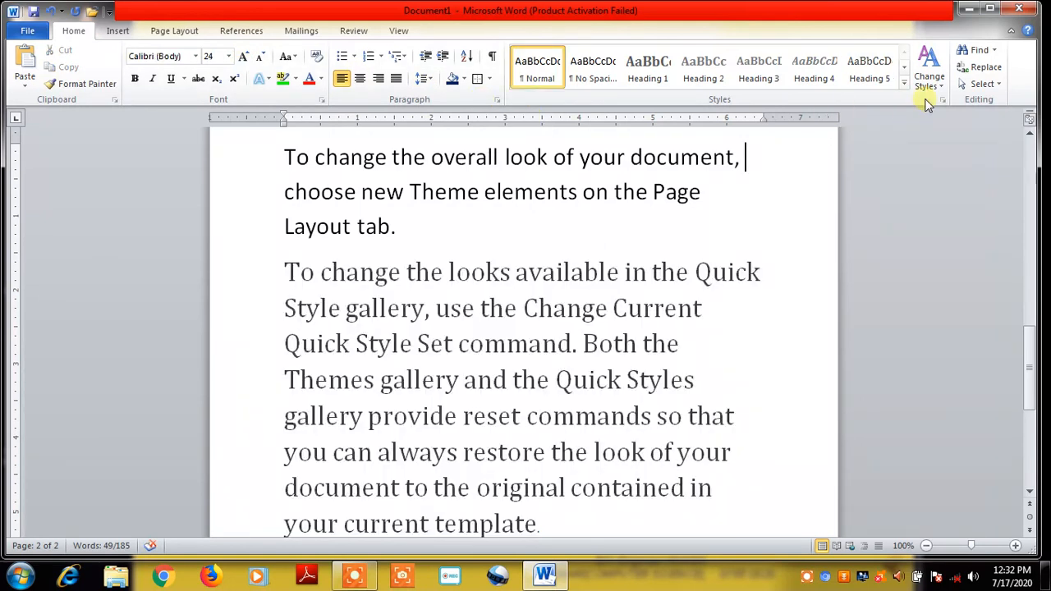
Select the paragraph and bring up the Change Styles colour sets to preview Apothecary and Concourse
drag(289, 271, 538, 425)
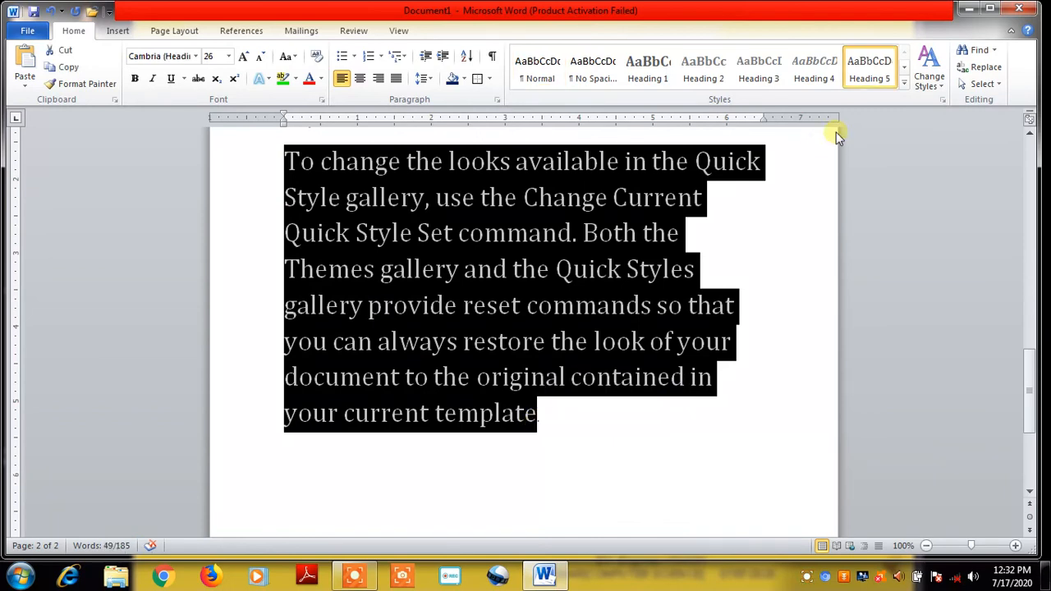
click(940, 90)
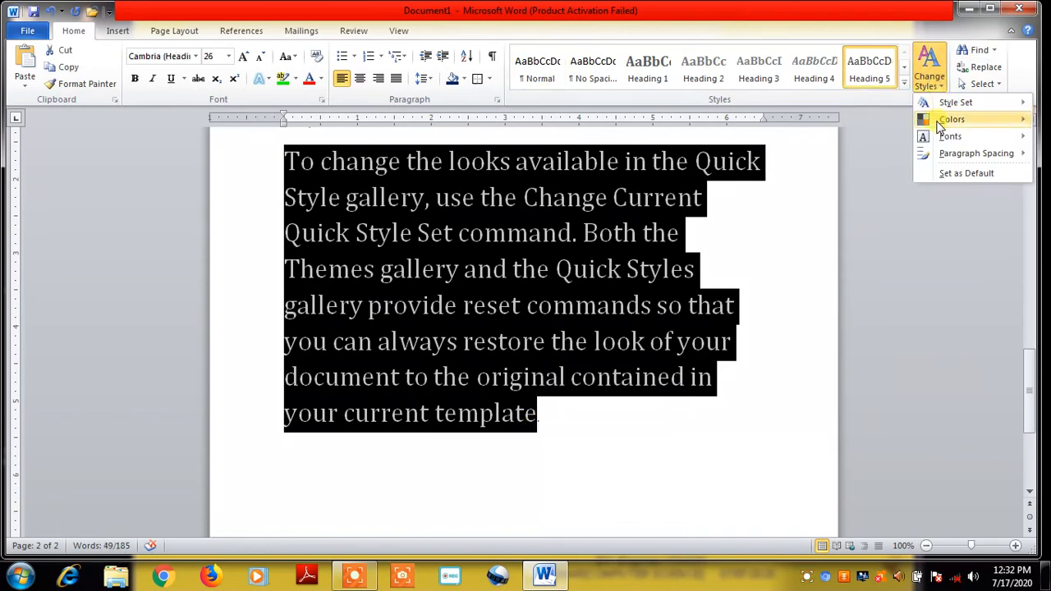
mouse_move(939, 121)
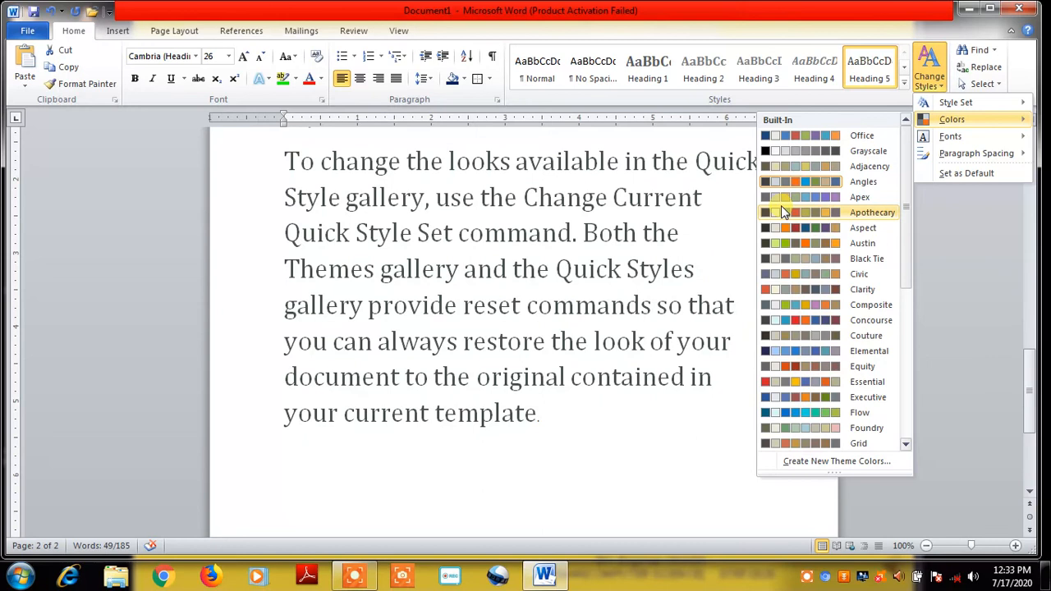
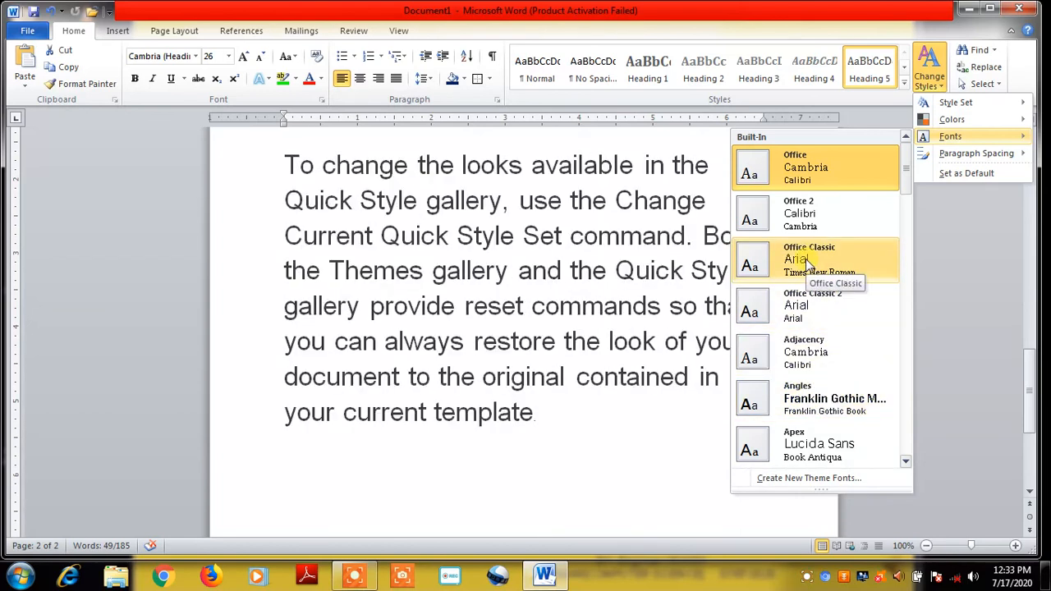
Apply the Office theme fonts so the sample paragraph shows in 26-pt Cambria
mouse_move(983, 159)
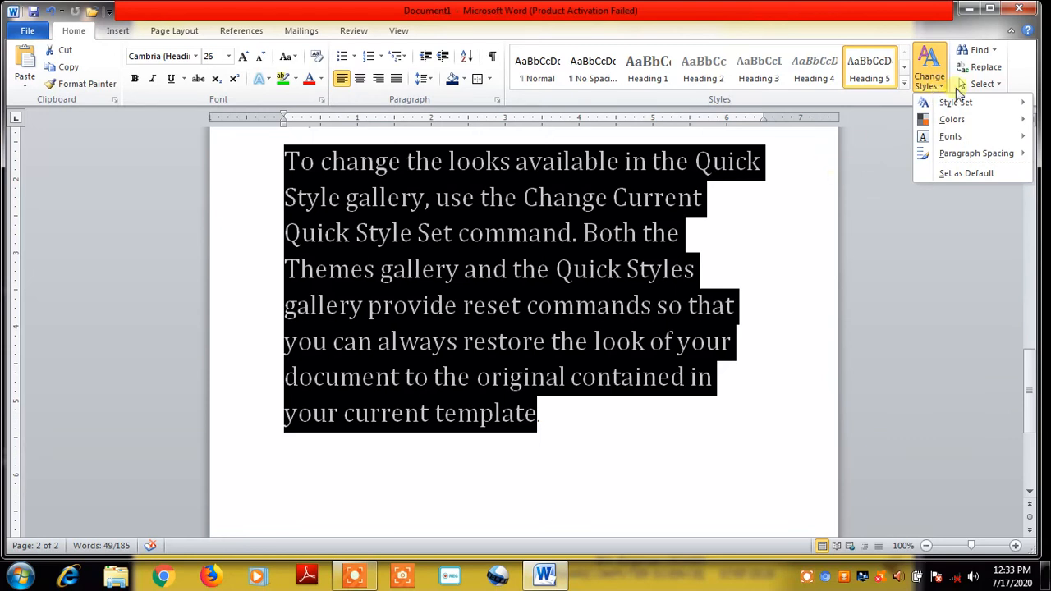
click(882, 155)
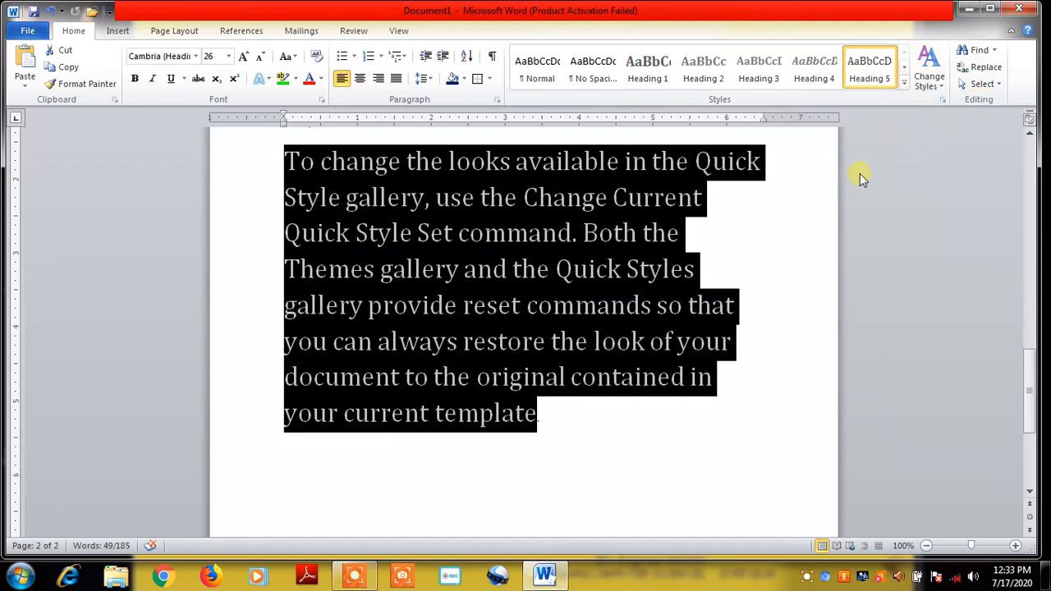
Clear the current selection and drag-select the whole sample paragraph
click(789, 216)
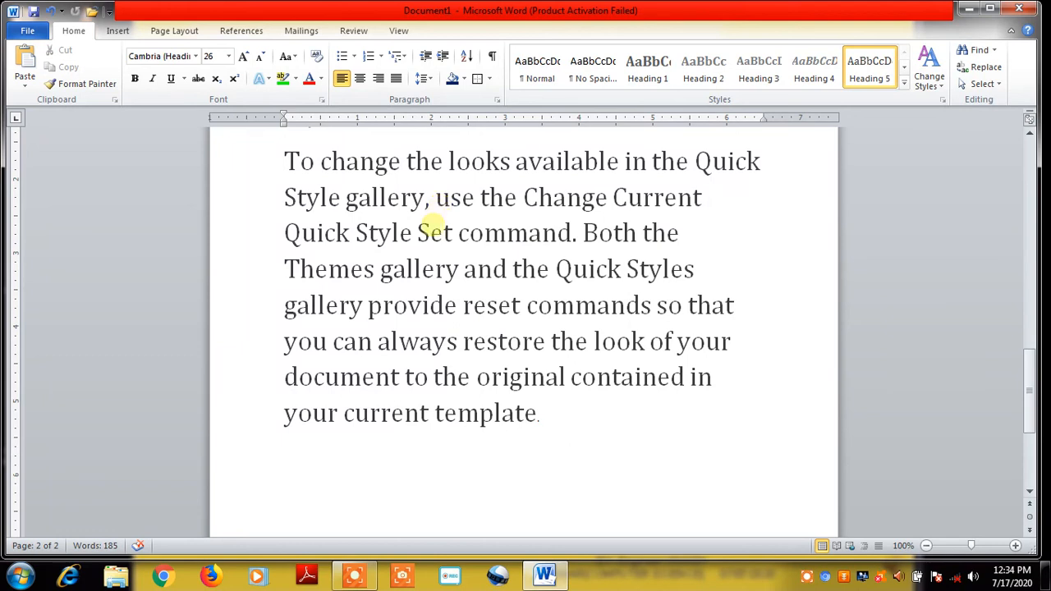
click(430, 233)
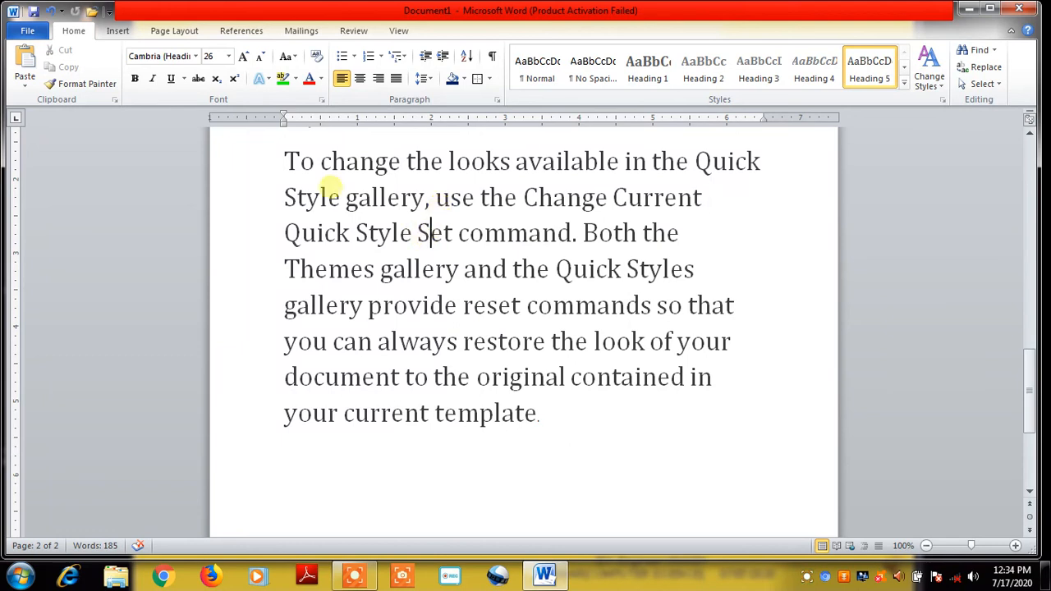
drag(287, 159, 496, 434)
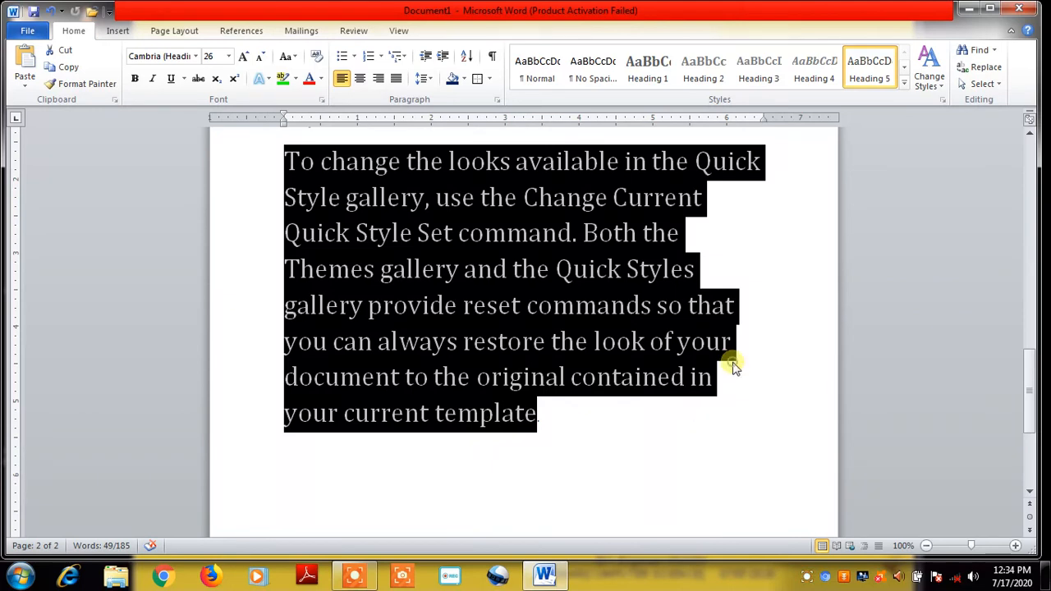
Type a name just before 'Themes gallery' and reselect the edited paragraph
click(714, 229)
text(VIKASH)
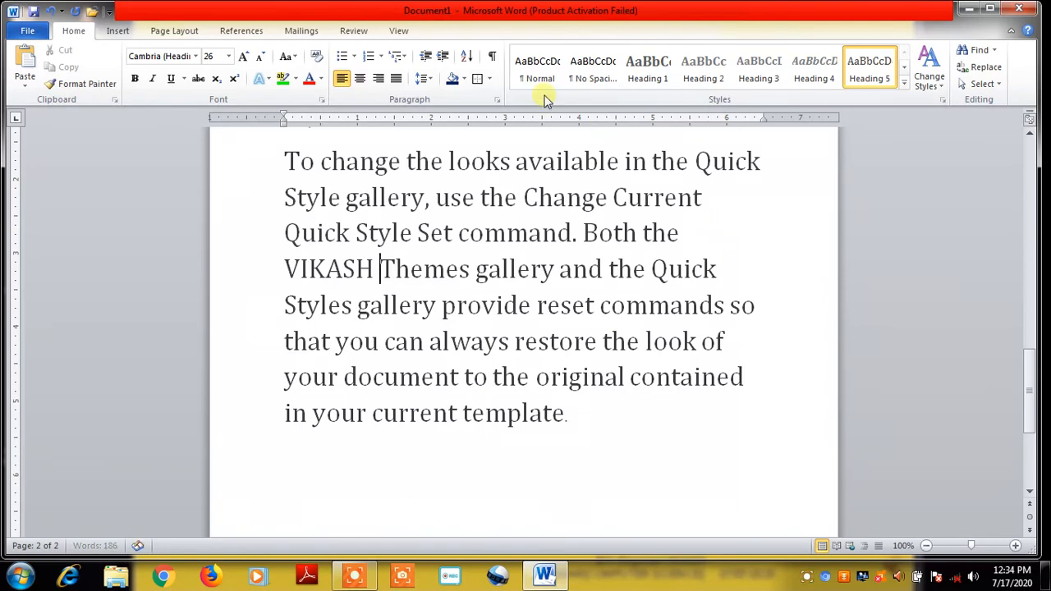
drag(283, 156, 528, 435)
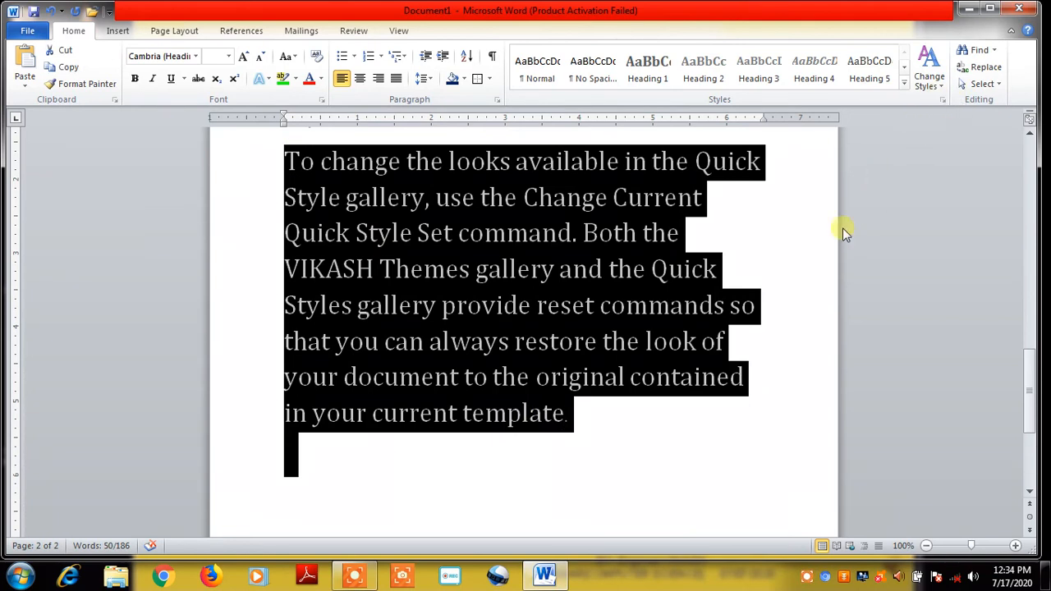
Search the document for the inserted name in the Navigation pane, highlighting its single match
key(ctrl+f)
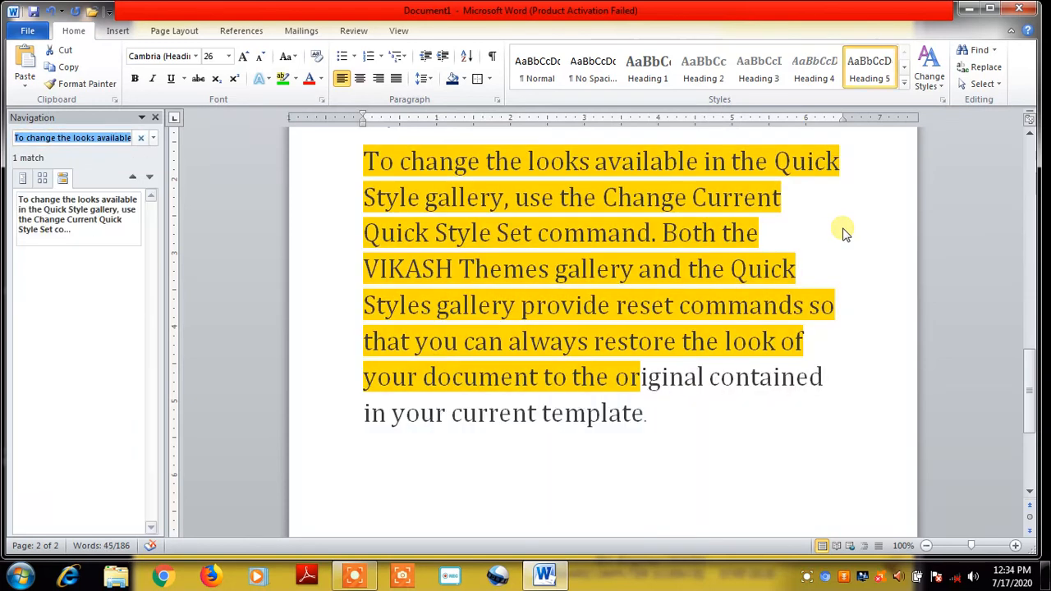
key(BackSpace)
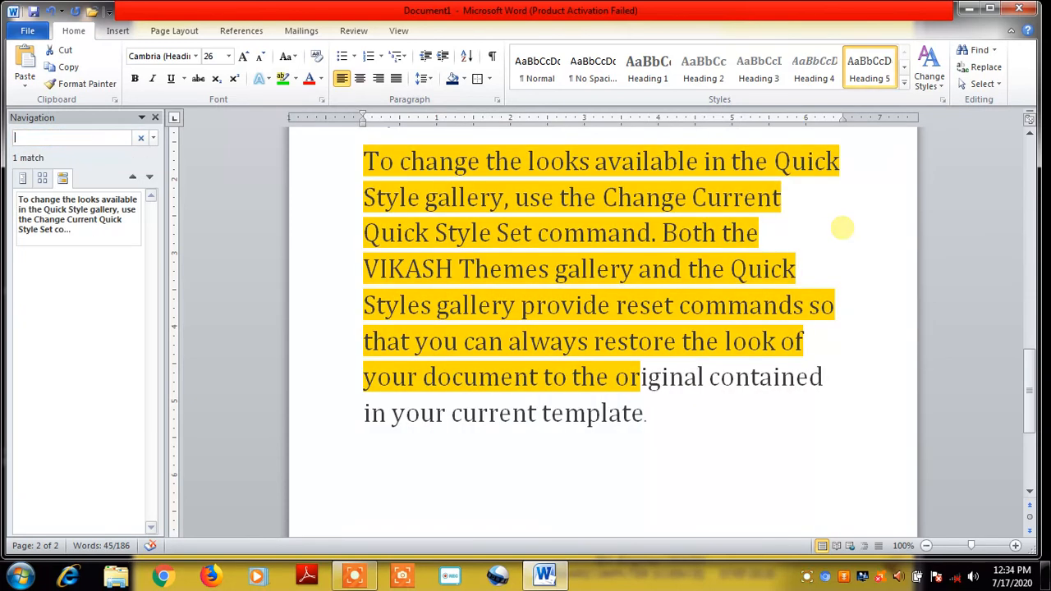
key(ctrl+a)
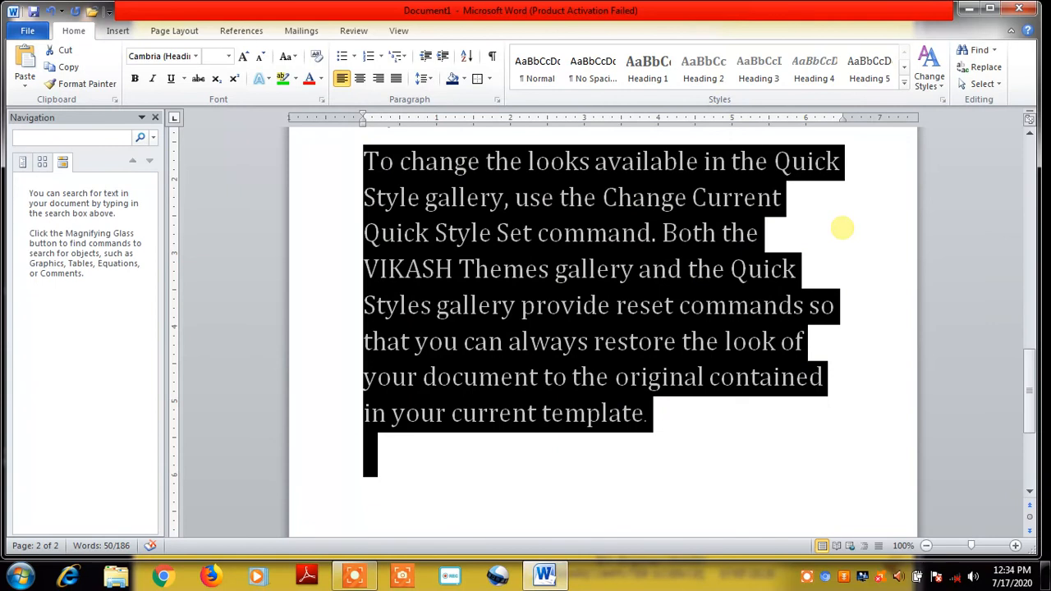
text(VIKASH)
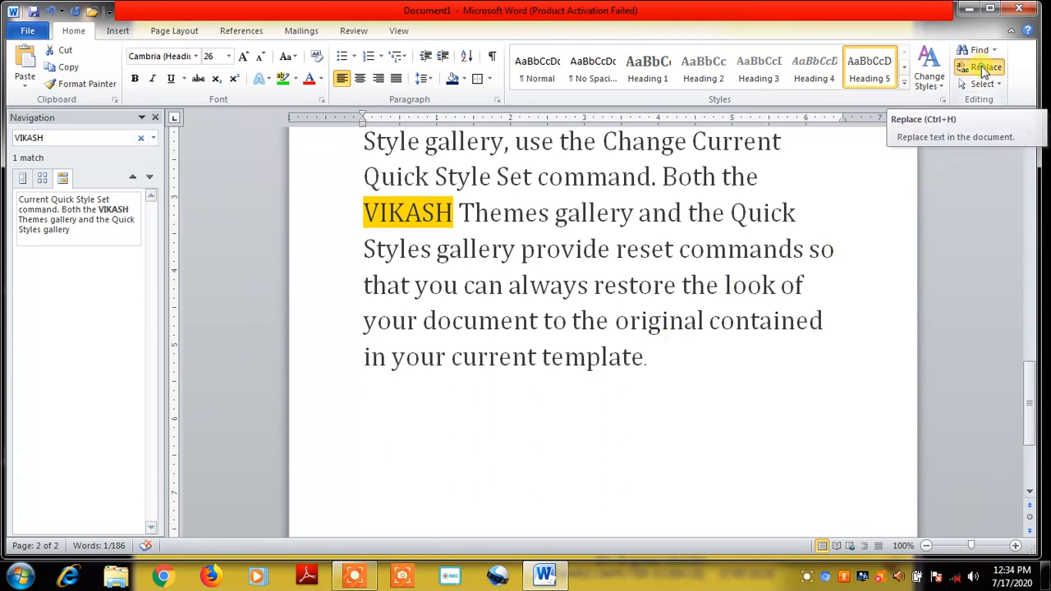
Use Replace All to swap the inserted name for a different name
click(985, 69)
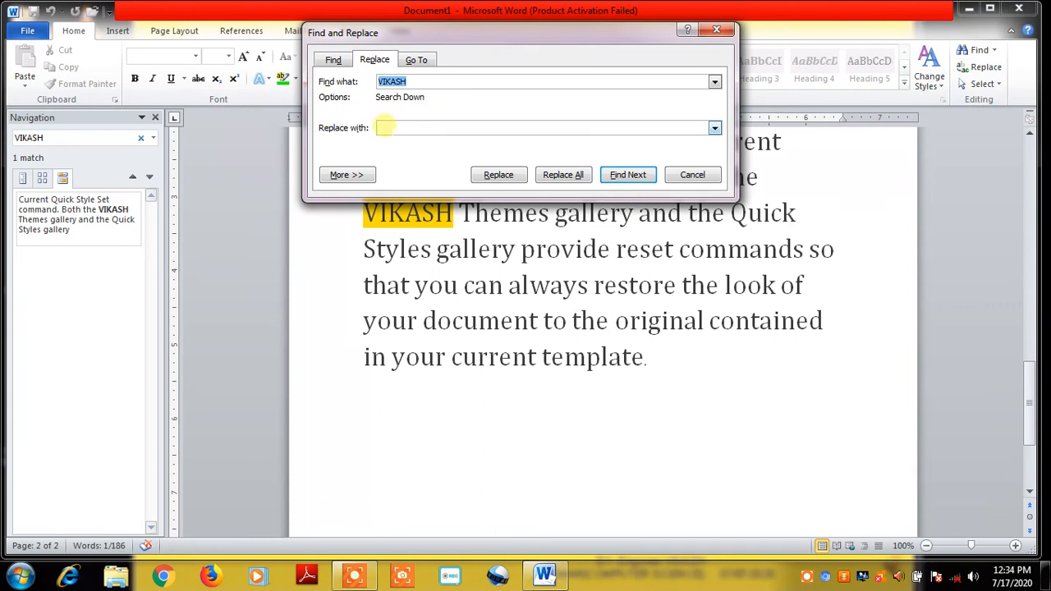
click(395, 128)
text(SUNIL)
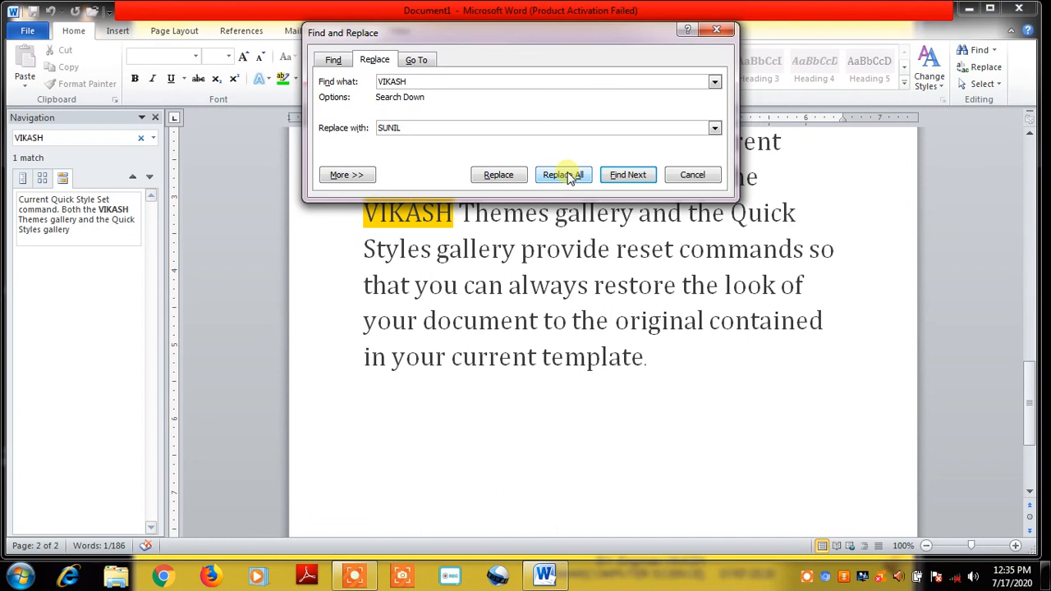
click(569, 176)
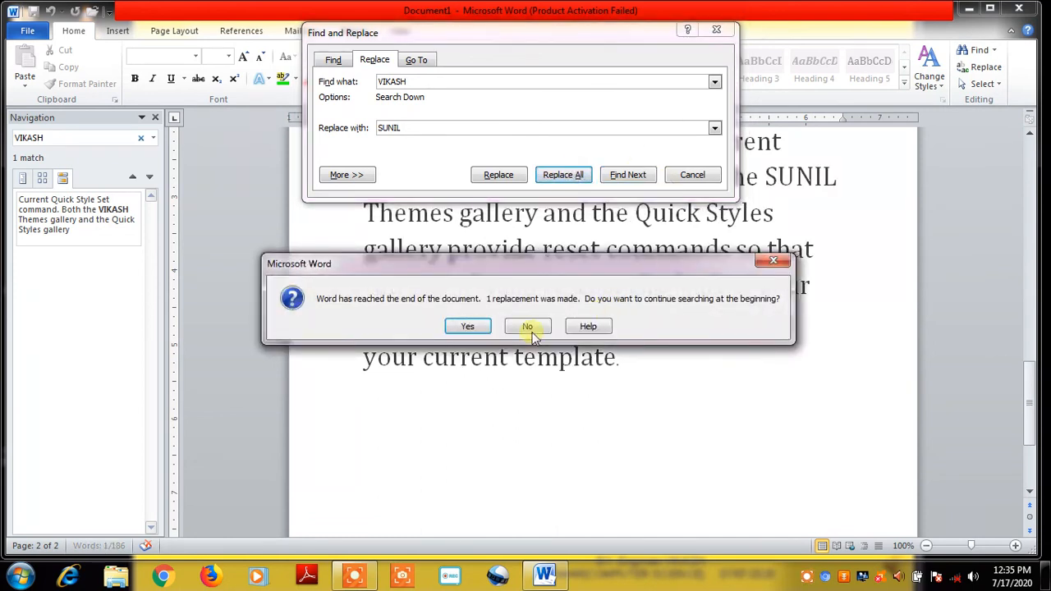
Confirm the one-replacement messages, close Find and Replace, and deselect the text
click(468, 327)
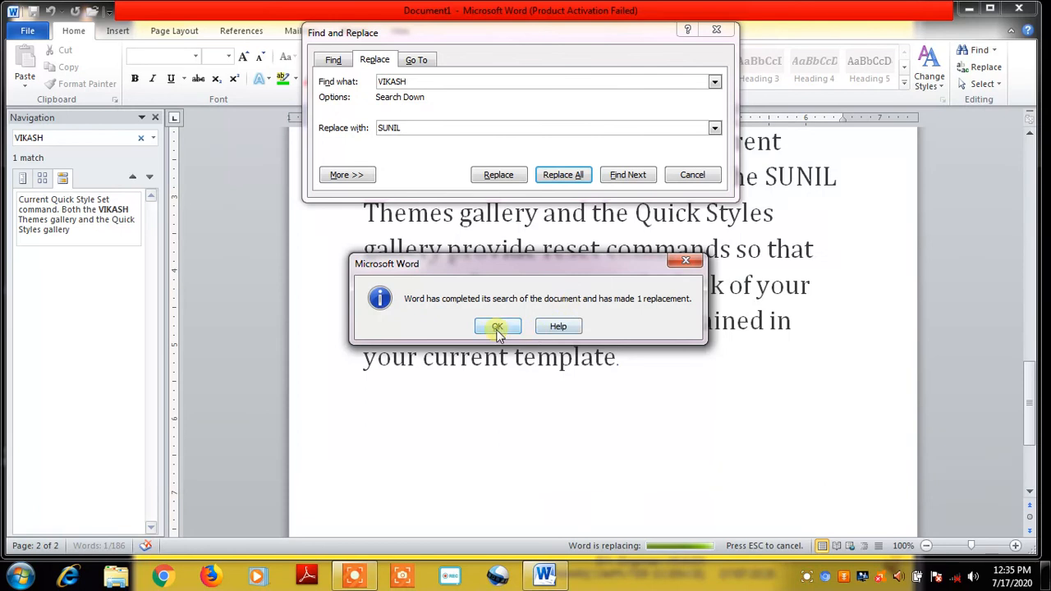
click(498, 328)
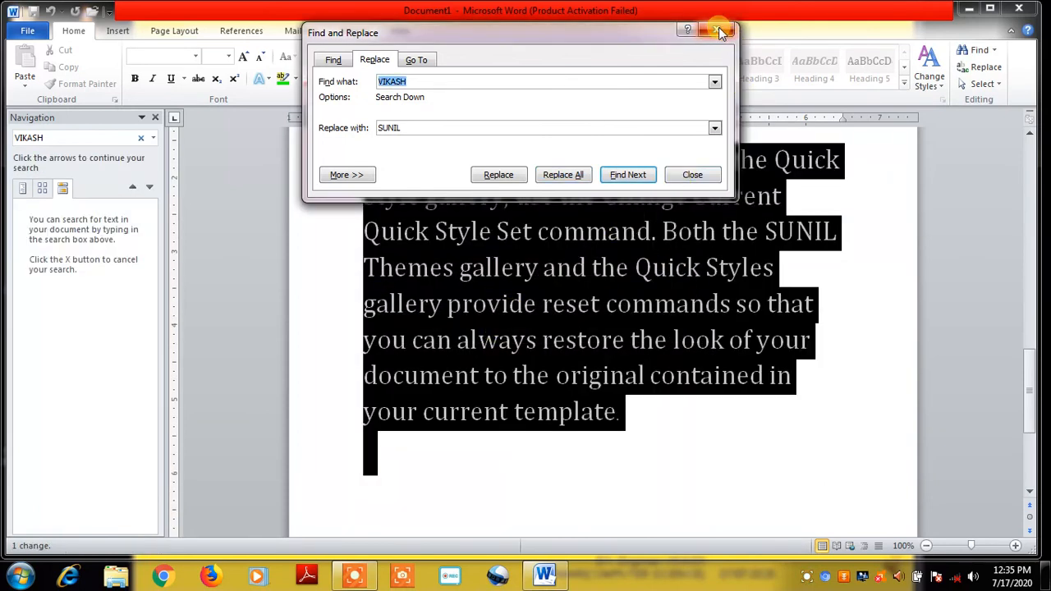
click(720, 31)
click(821, 265)
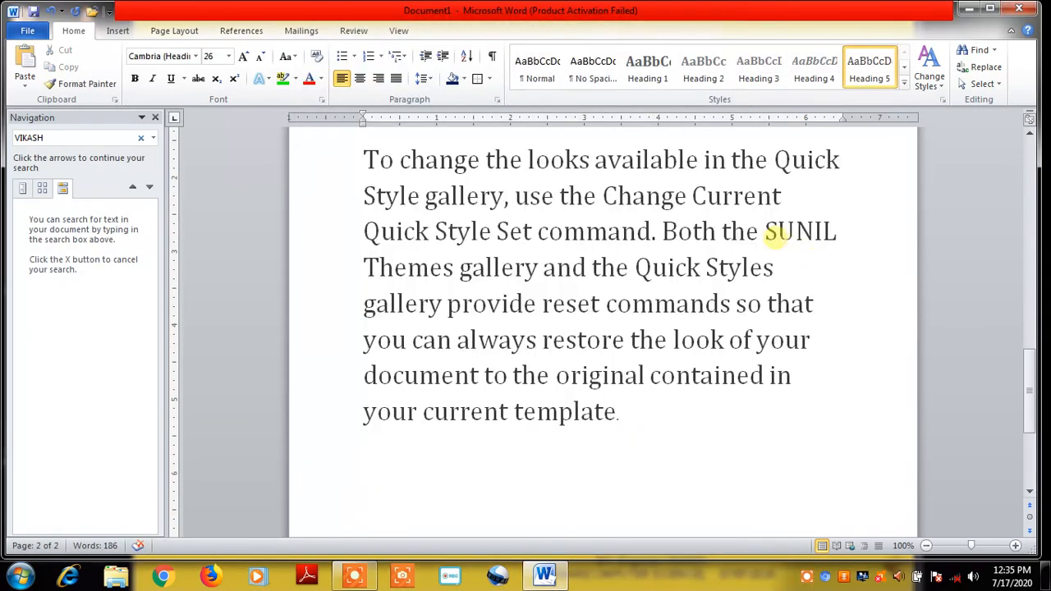
drag(766, 232, 837, 239)
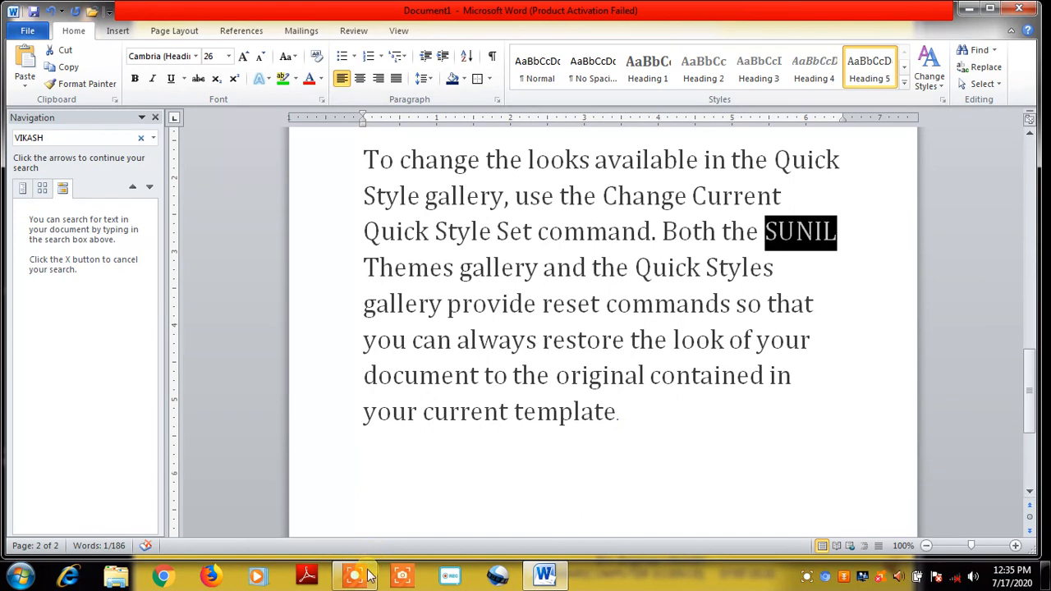
click(807, 578)
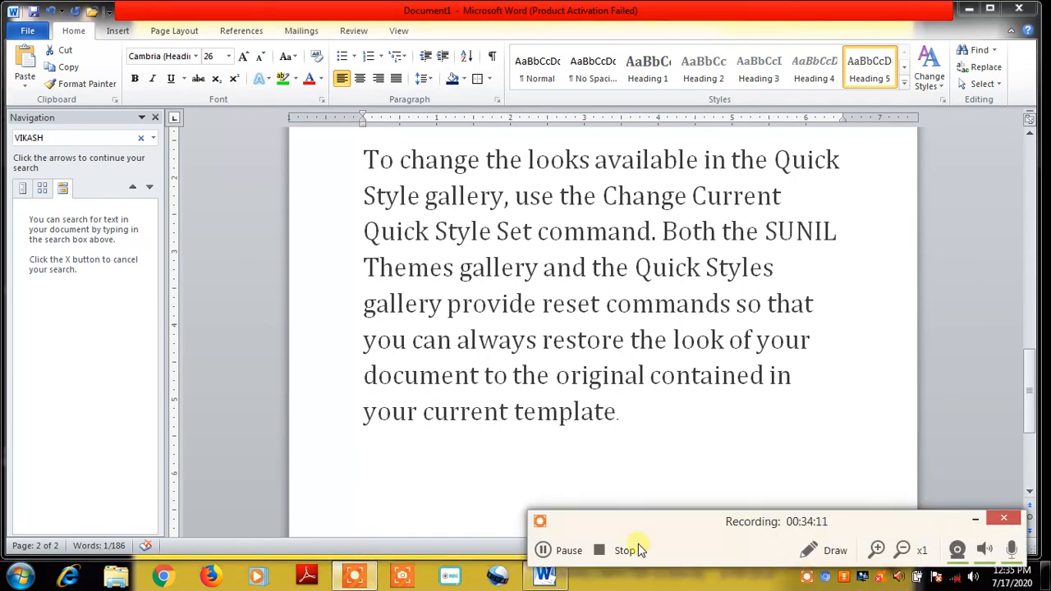